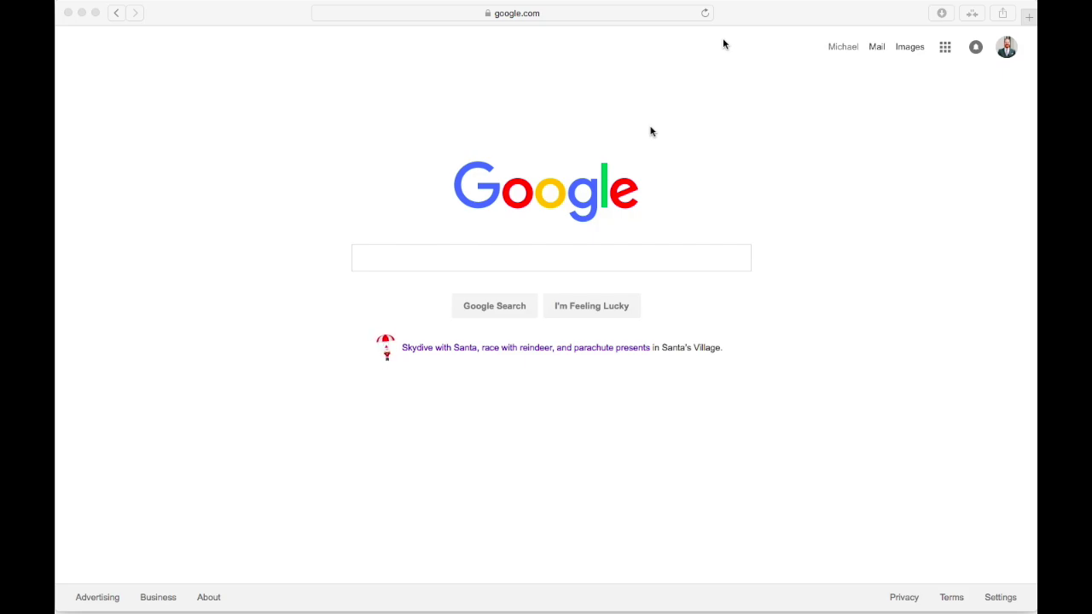
# - Search Google for 'Google forms' and open the Google Forms product page result
pyautogui.click(580, 257)
pyautogui.write('Go')
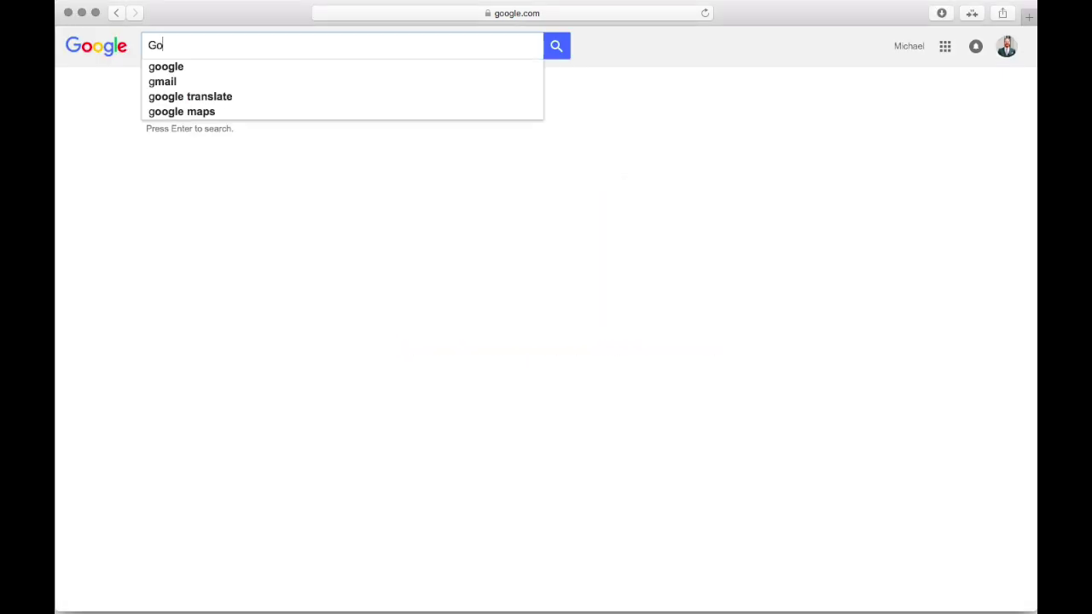
pyautogui.write('ogle forms')
pyautogui.press('Return')
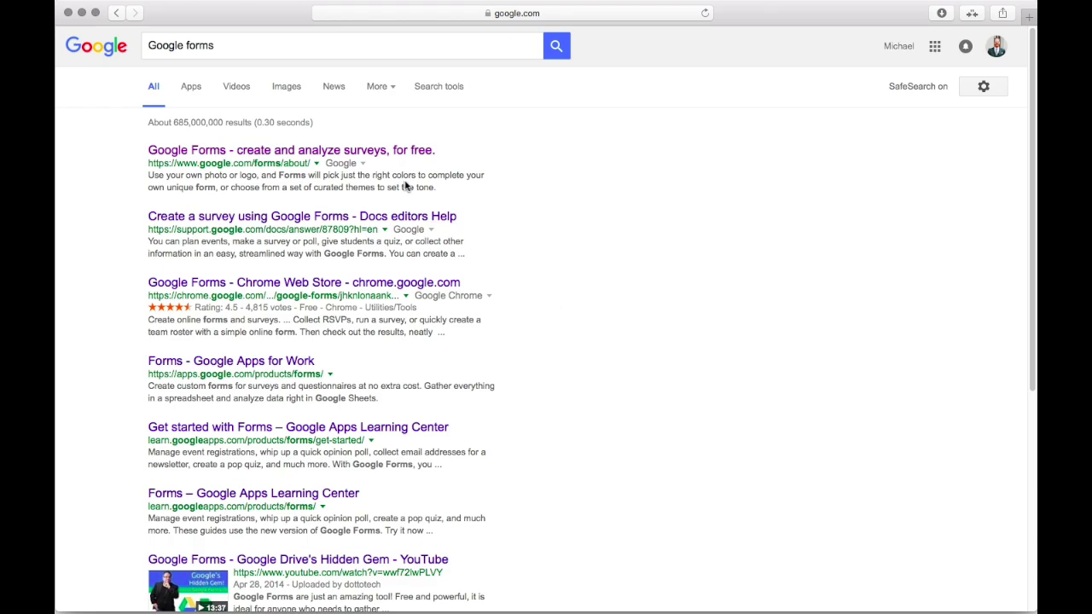
pyautogui.click(406, 151)
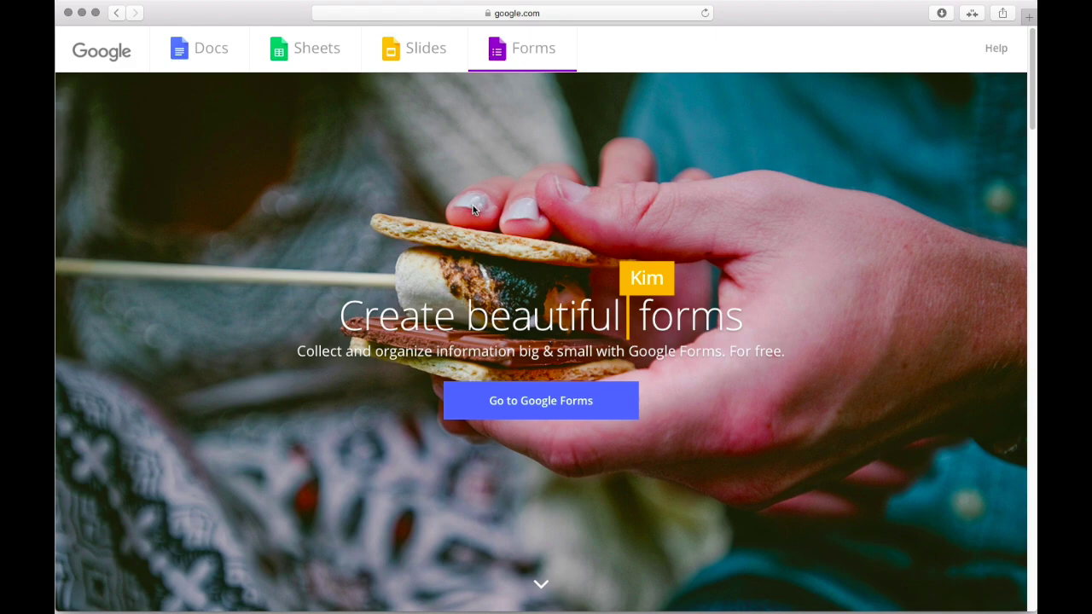
# - Go from the Google Forms landing page to the home page listing recent forms
pyautogui.click(607, 415)
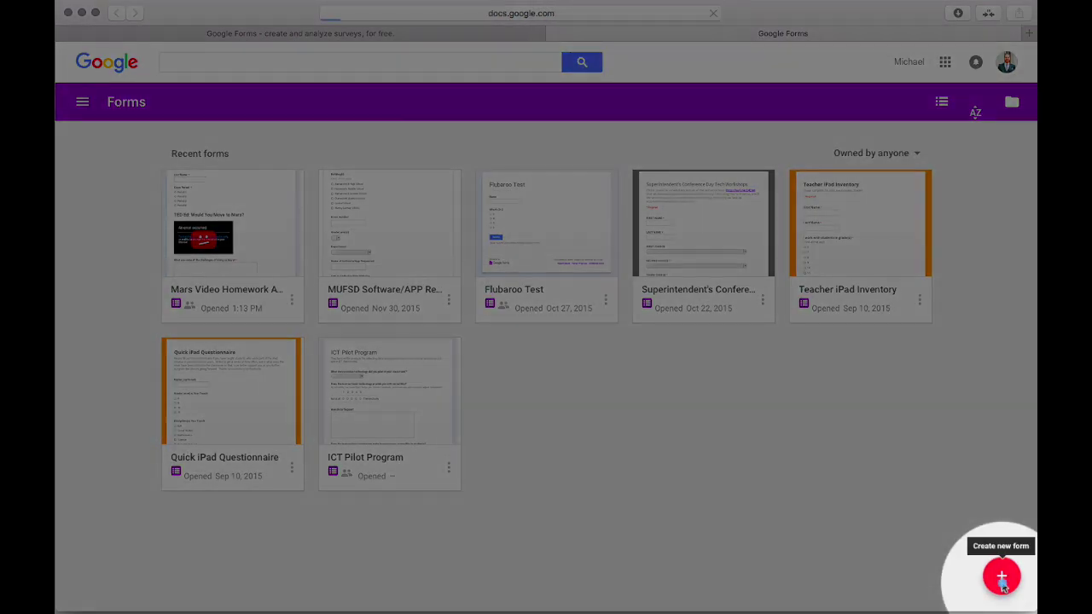
# - Create a blank form titled 'Reading Log: Hommocks Middle School'
pyautogui.click(1001, 577)
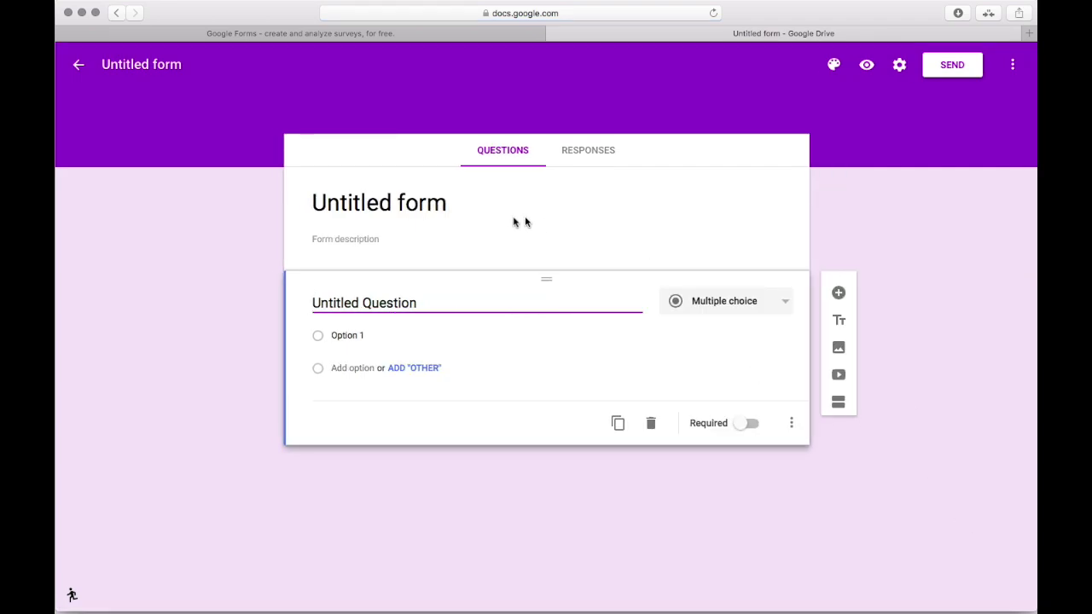
pyautogui.click(461, 210)
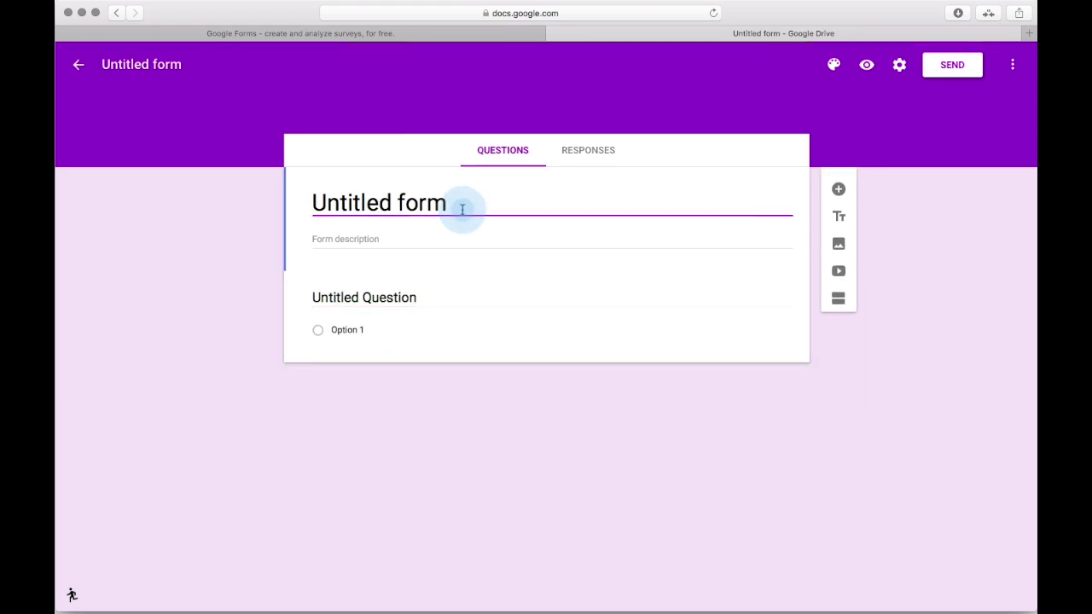
pyautogui.doubleClick(461, 208)
pyautogui.click(461, 208)
pyautogui.tripleClick(461, 208)
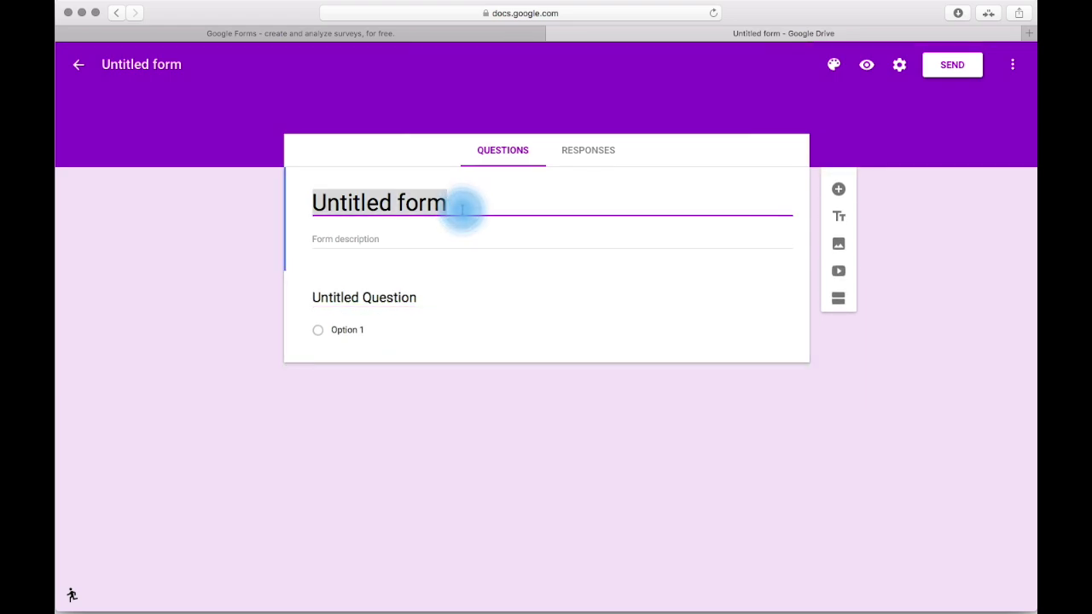
pyautogui.write('Reading ')
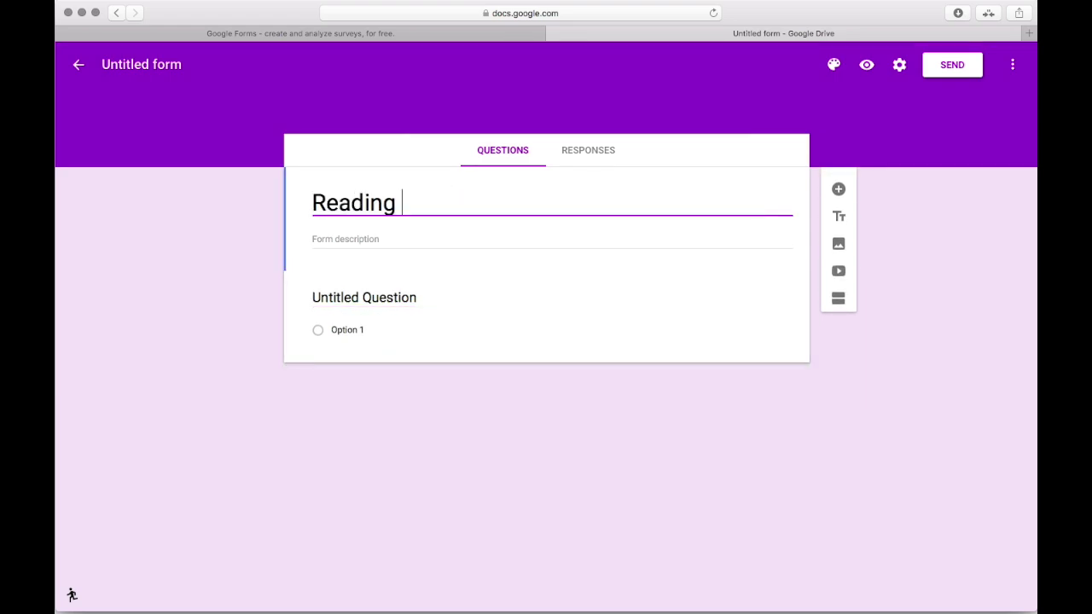
pyautogui.write('Log: Hommo')
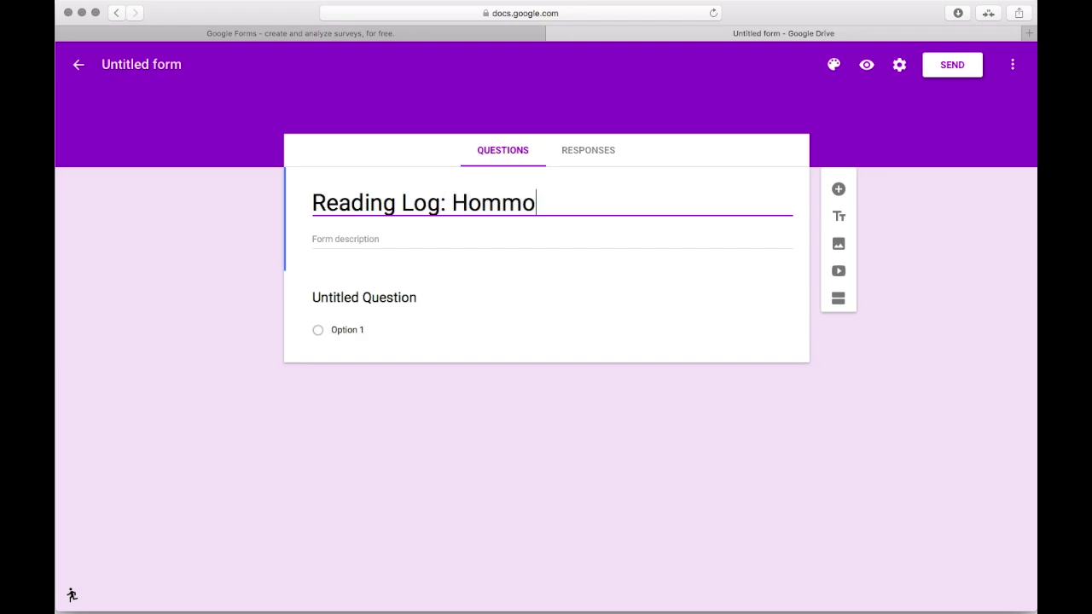
pyautogui.write('cks Middle School')
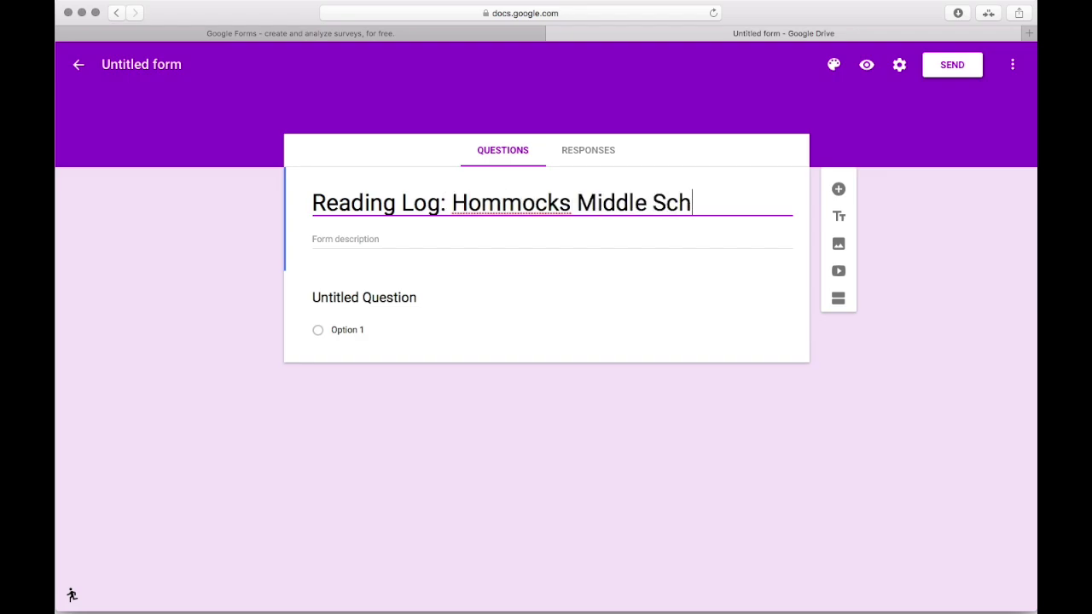
# - Add a form description asking students to log each book they complete
pyautogui.click(356, 239)
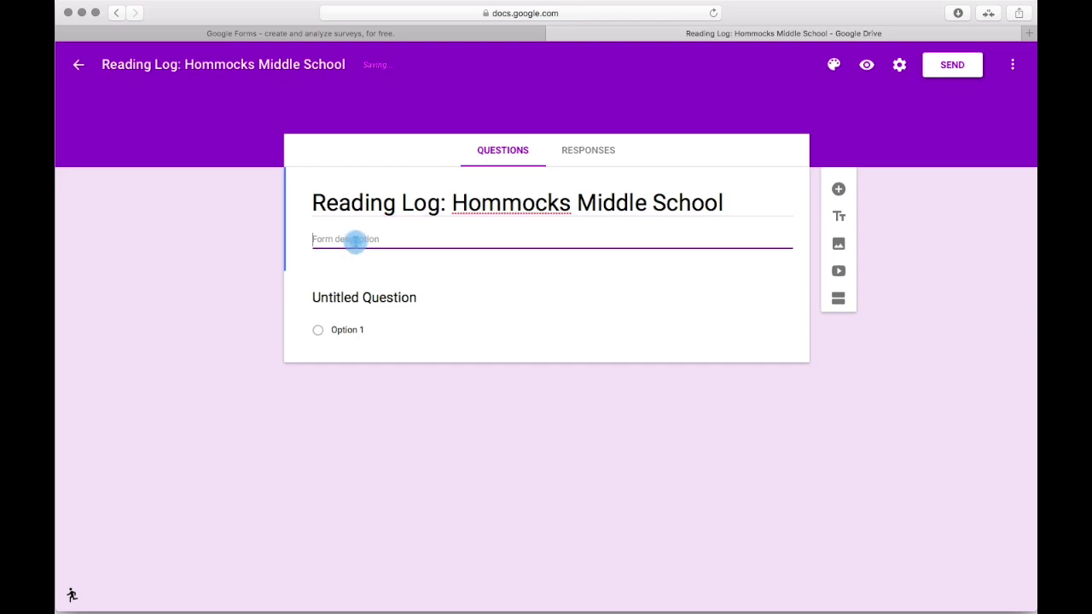
pyautogui.write('Please record your reading activity for the year using the form b')
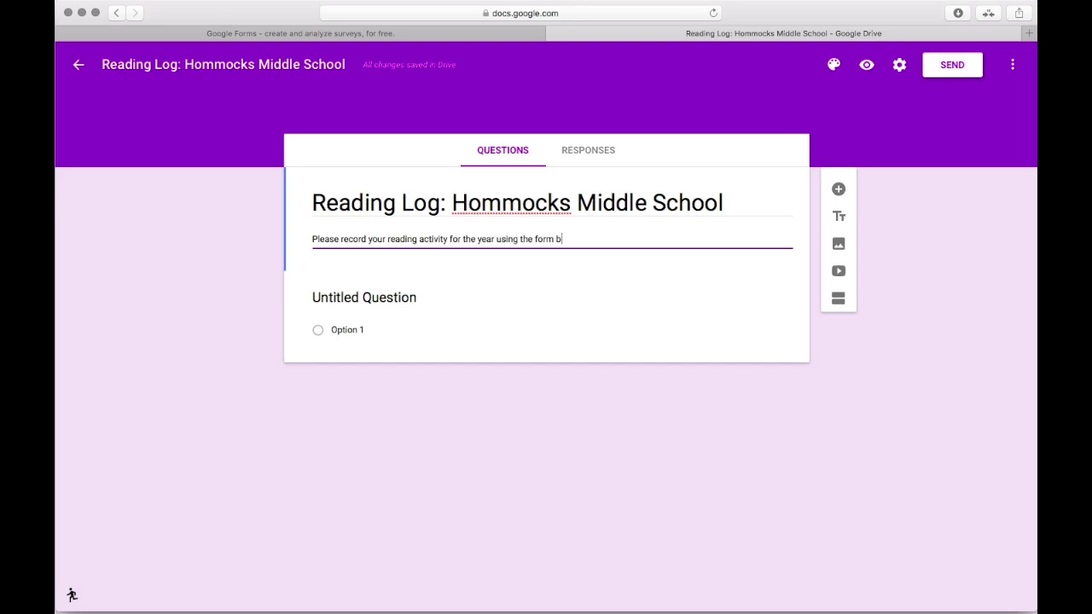
pyautogui.write('elow.  You shoul')
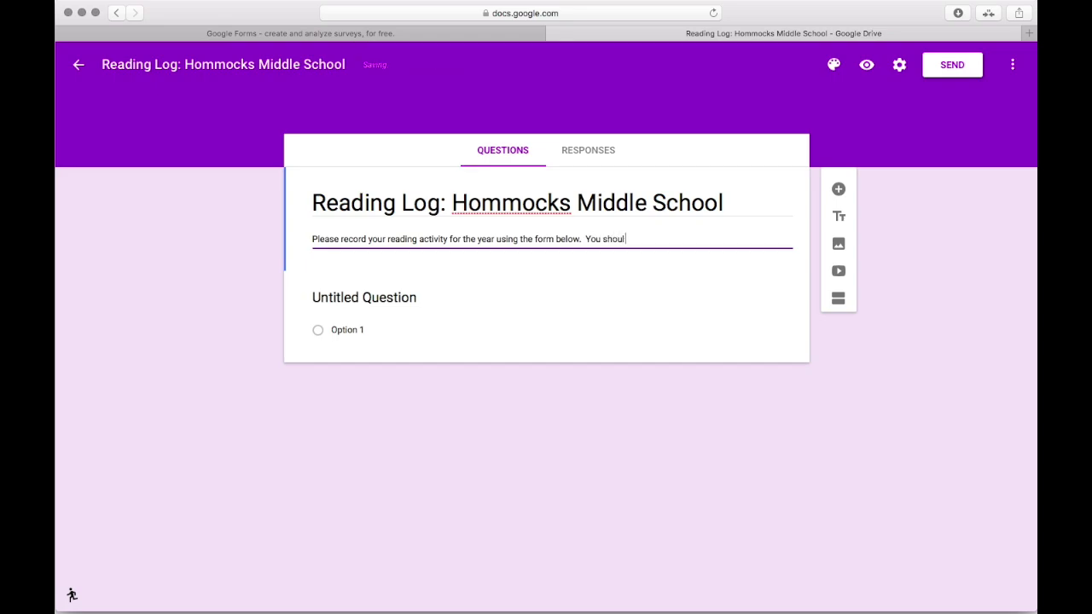
pyautogui.write('d submit a form every time you complete')
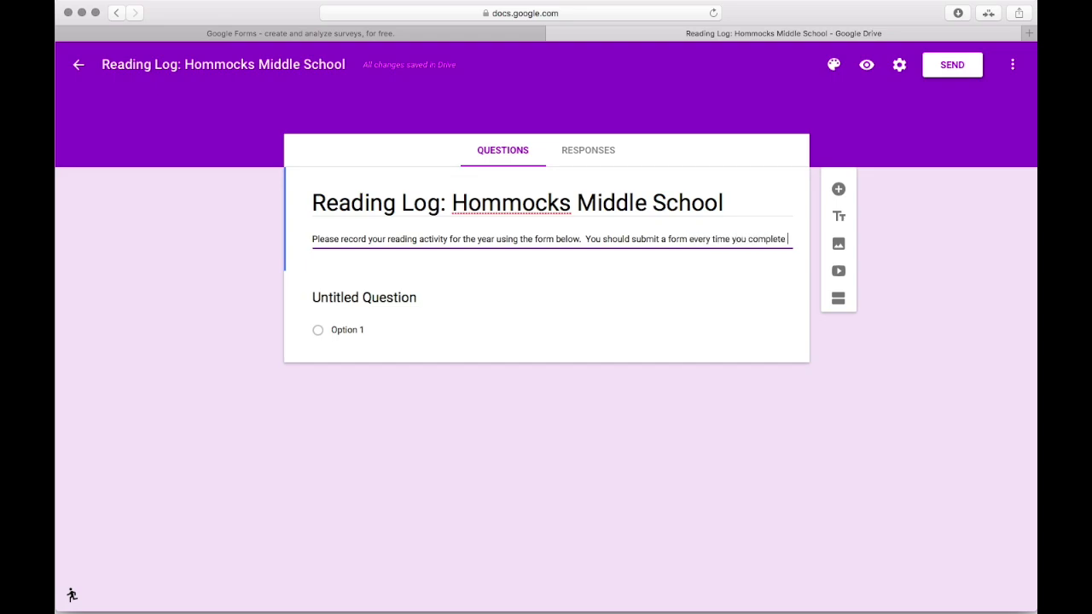
pyautogui.write('a book.')
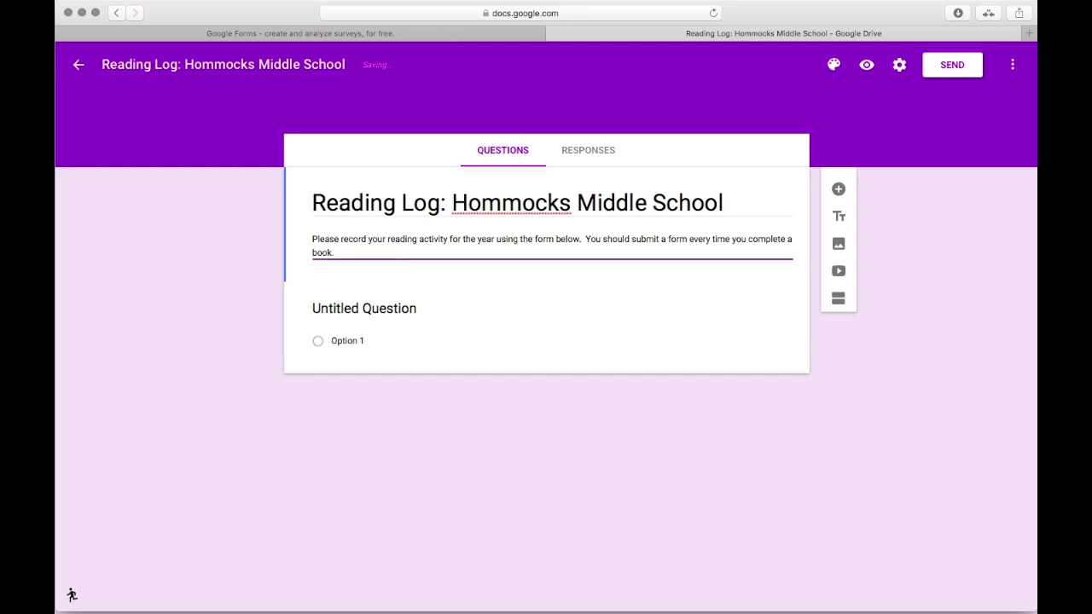
pyautogui.click(441, 306)
# - Retitle the first question 'First Name:' as a required short-answer field
pyautogui.click(442, 306)
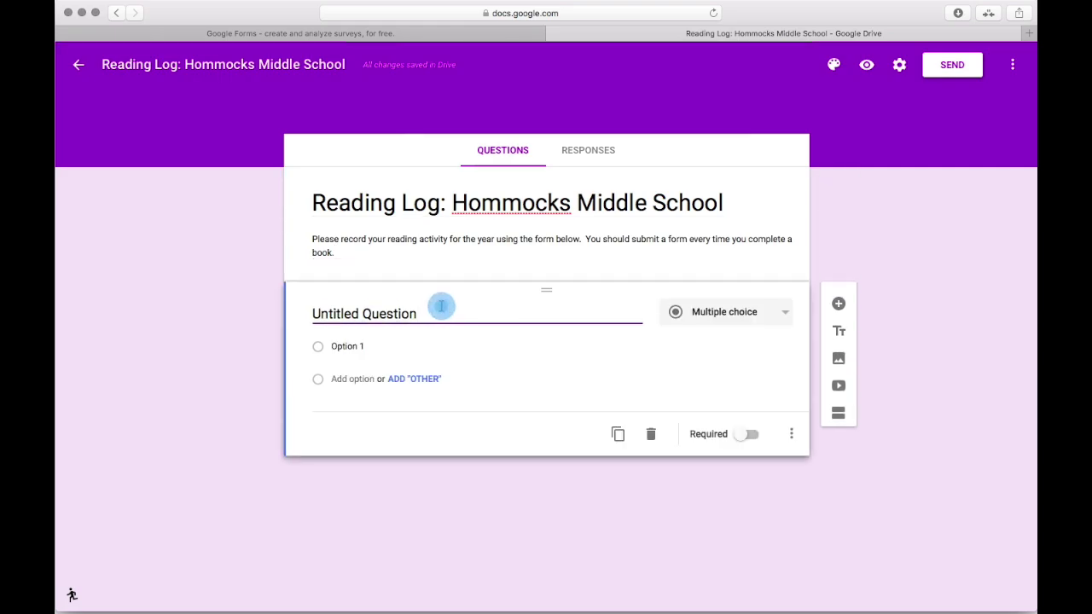
pyautogui.tripleClick(409, 314)
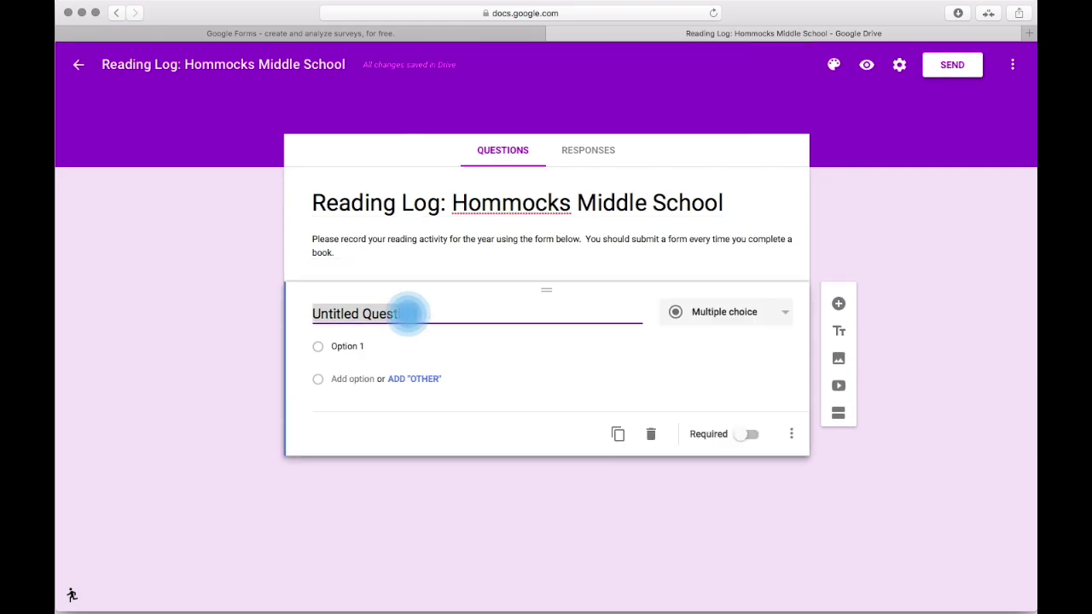
pyautogui.write('First Name:')
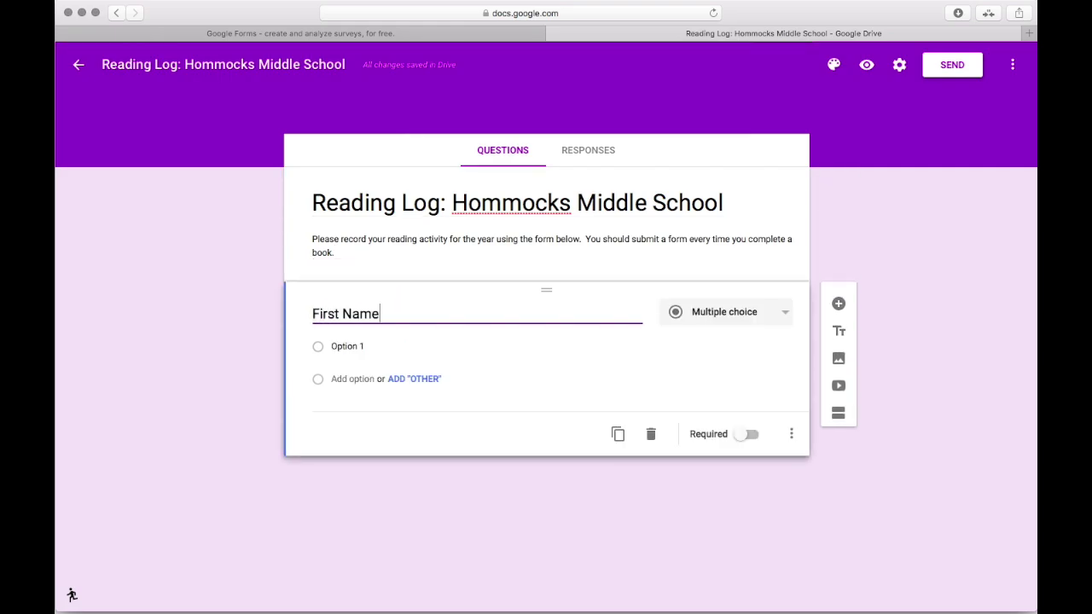
pyautogui.click(754, 314)
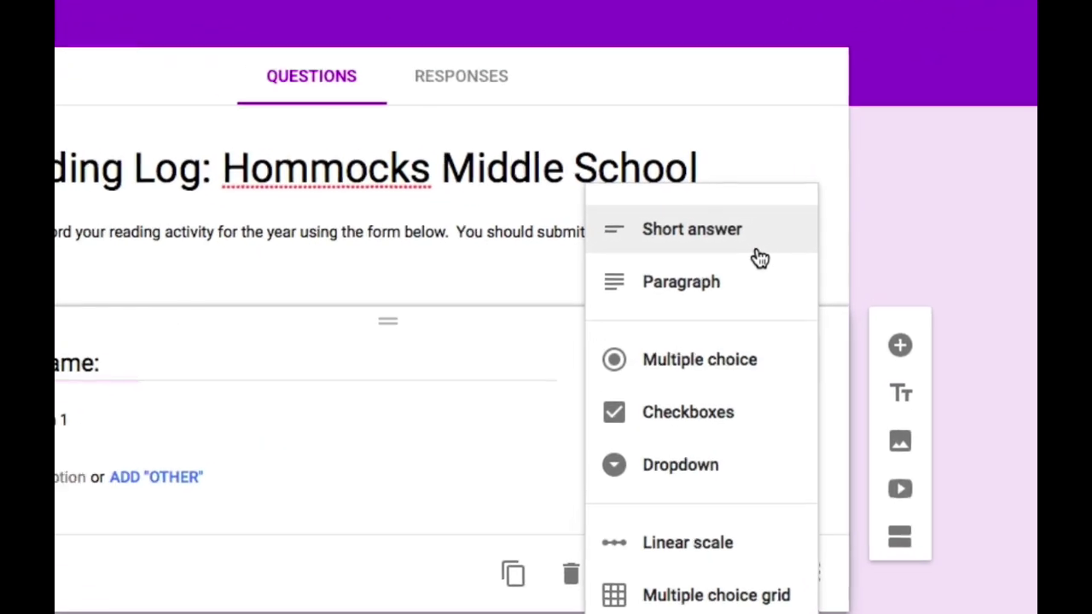
pyautogui.click(731, 238)
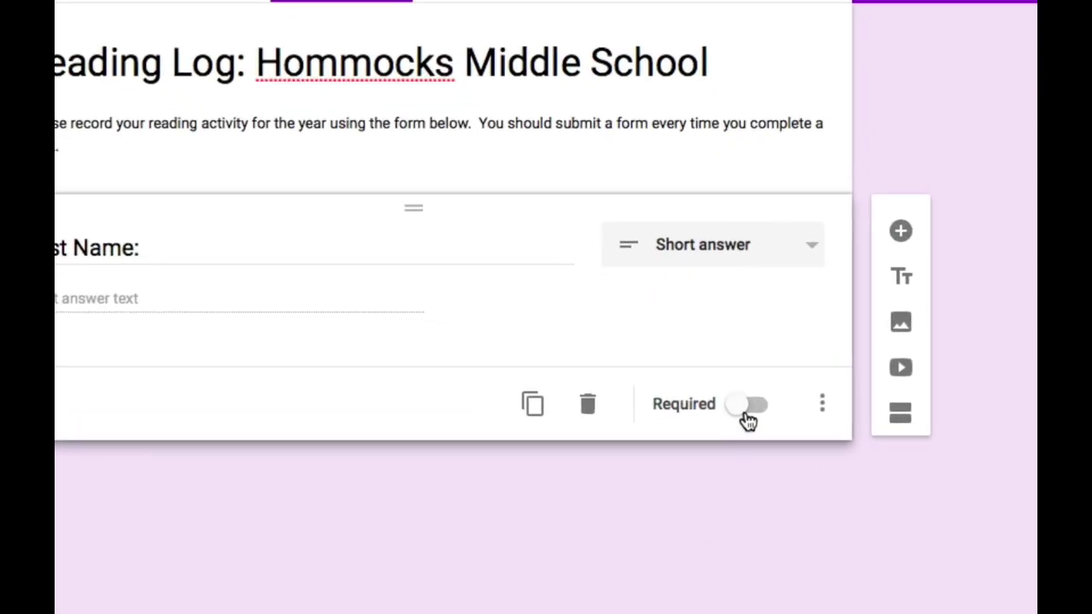
pyautogui.click(735, 570)
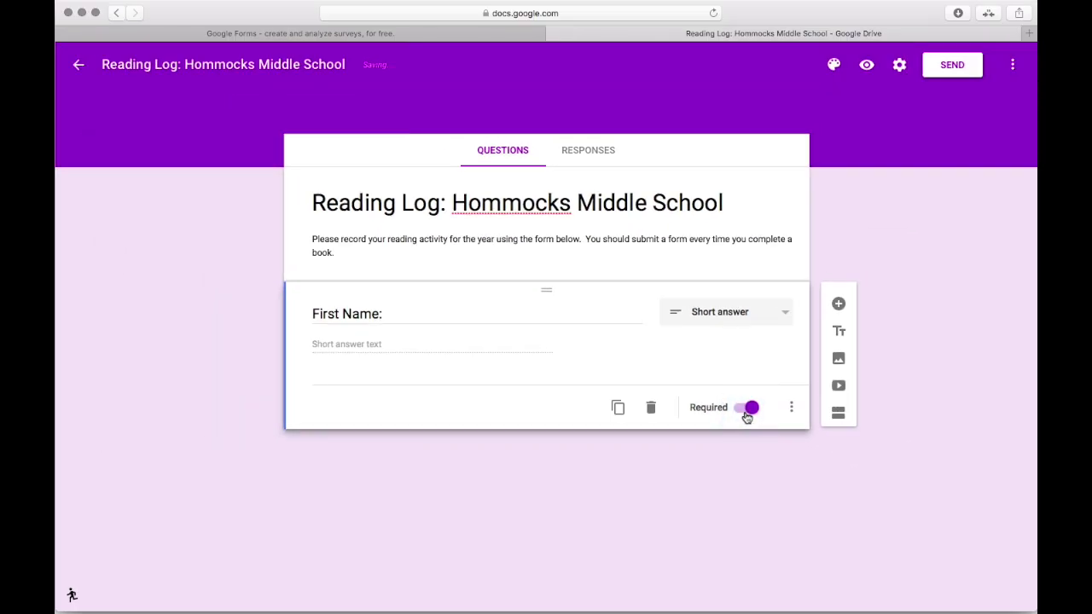
# - Add a required short-answer 'Last Name:' question below it
pyautogui.click(840, 306)
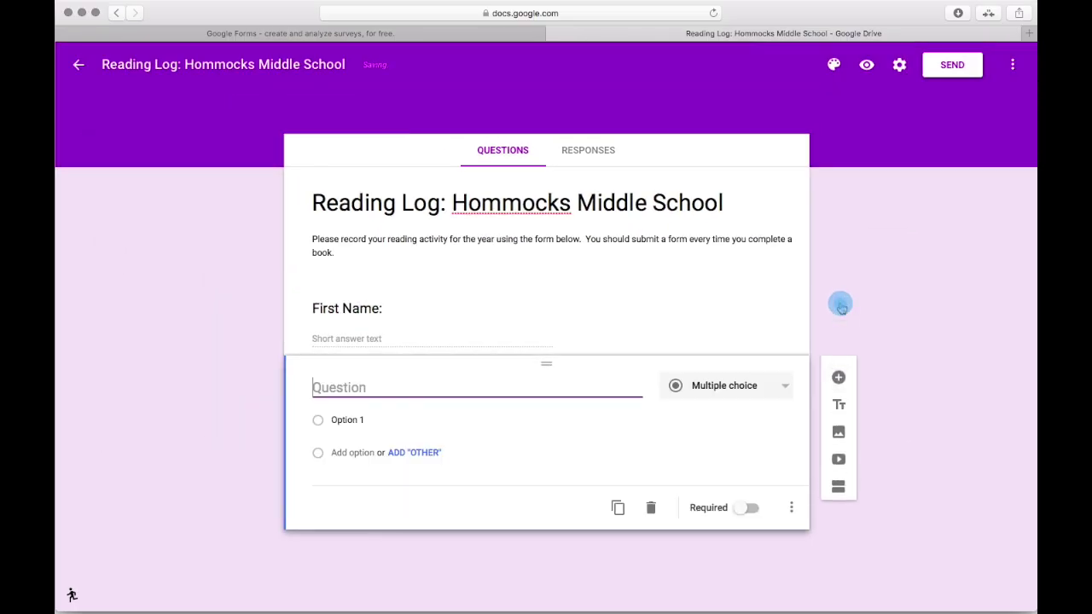
pyautogui.click(534, 390)
pyautogui.write('Last Name:')
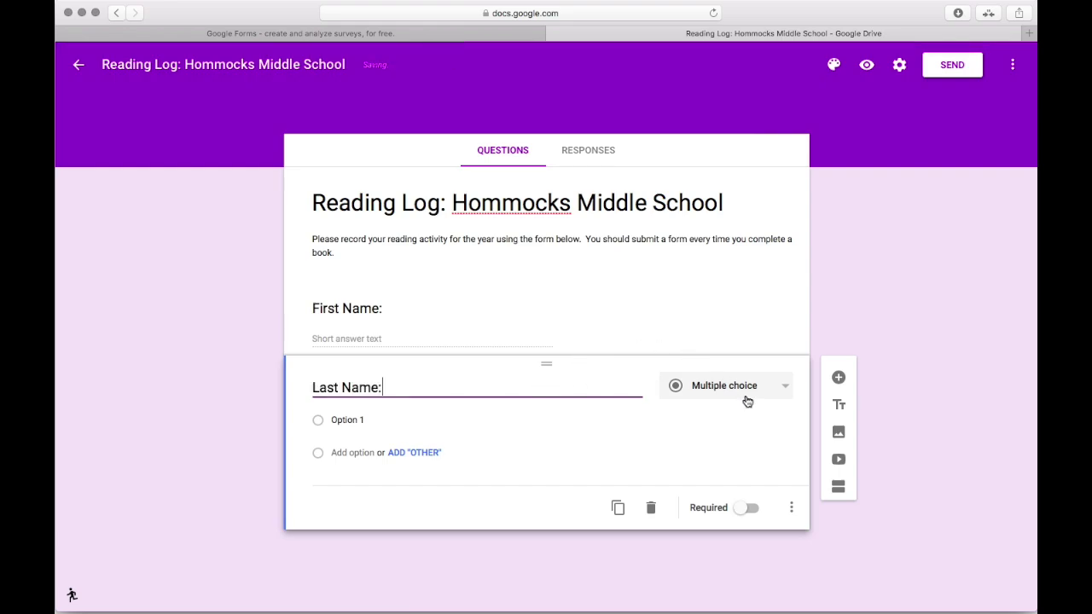
pyautogui.click(746, 396)
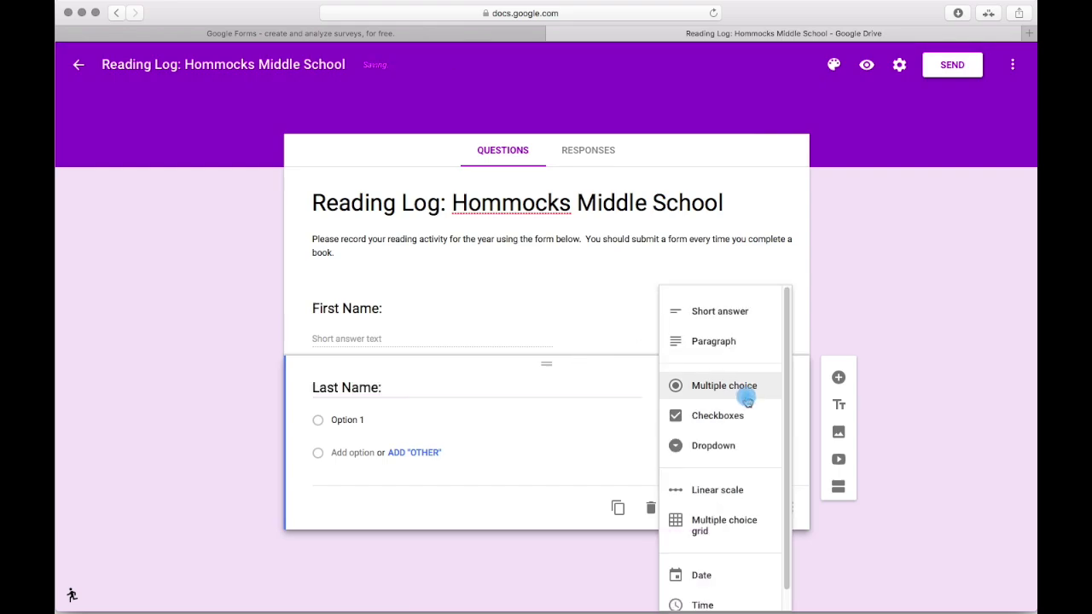
pyautogui.click(745, 312)
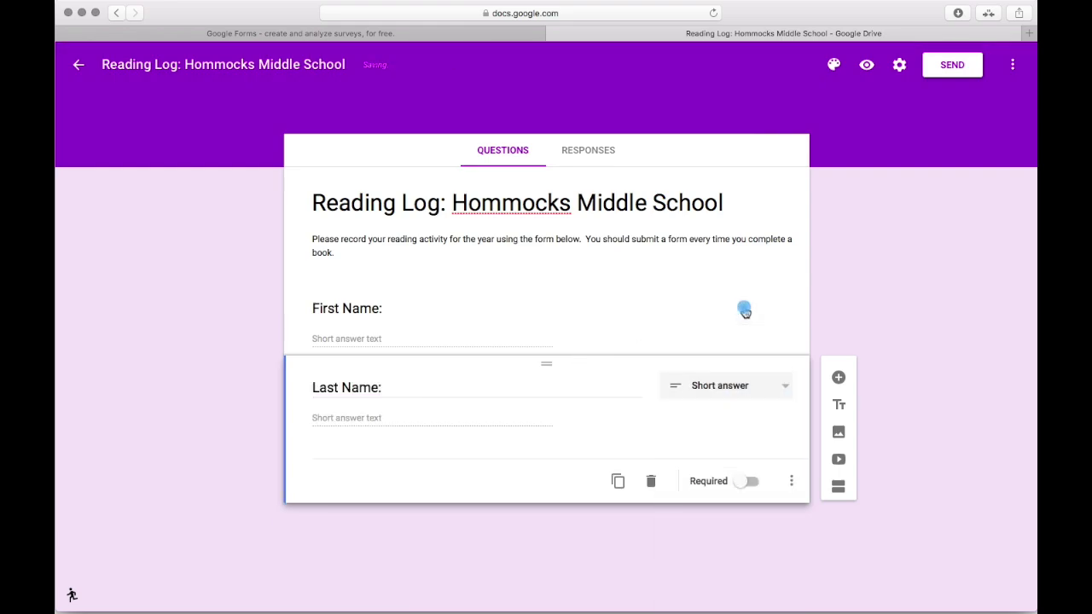
pyautogui.click(743, 484)
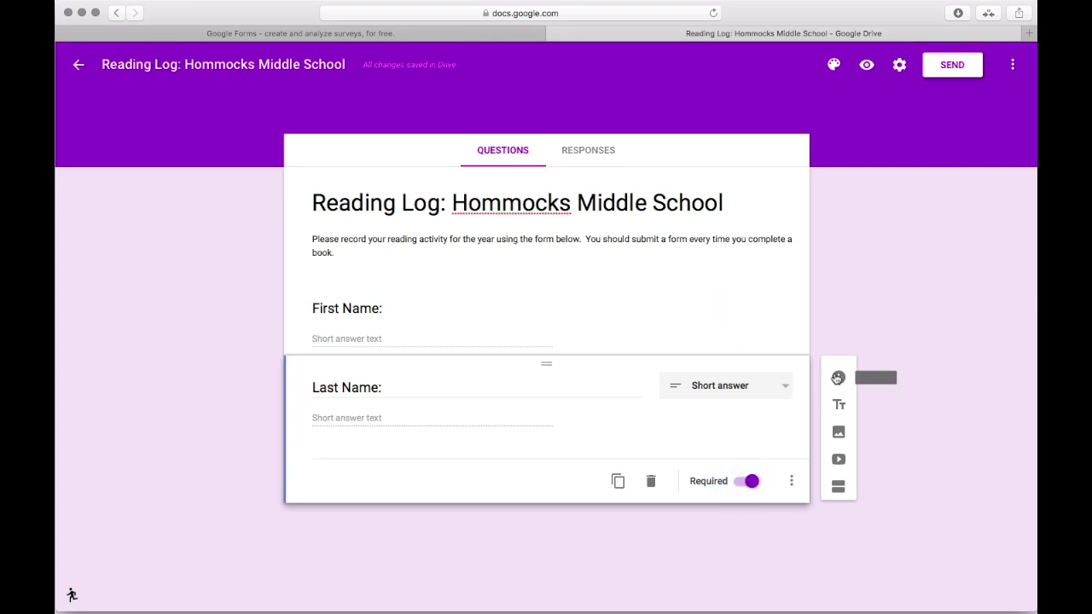
# - Add a 'Class Period:' question with choices Period 1 and Period 2
pyautogui.click(838, 378)
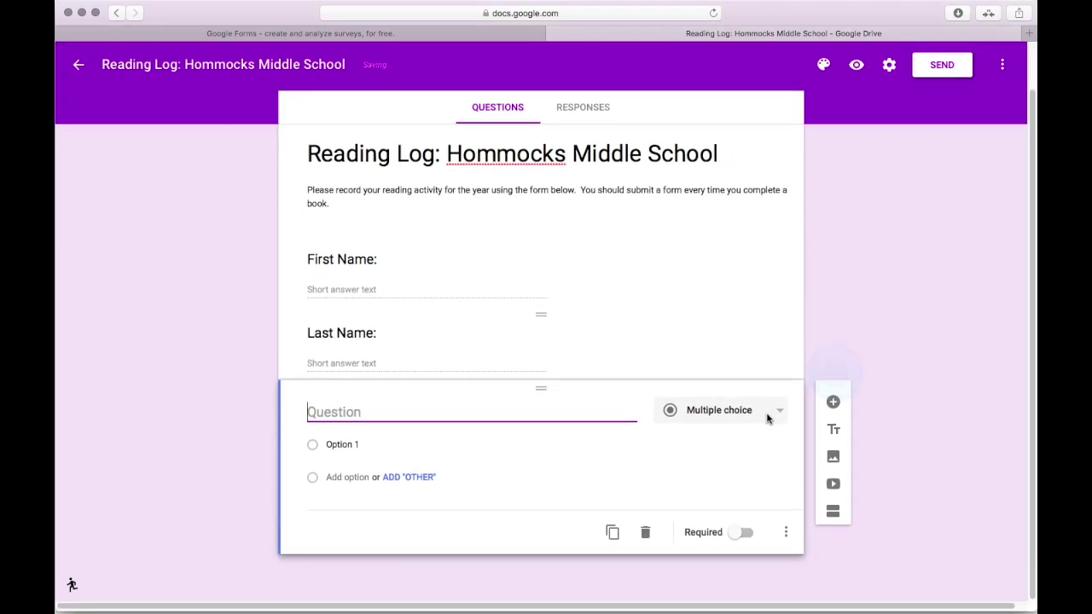
pyautogui.write('Class Period:')
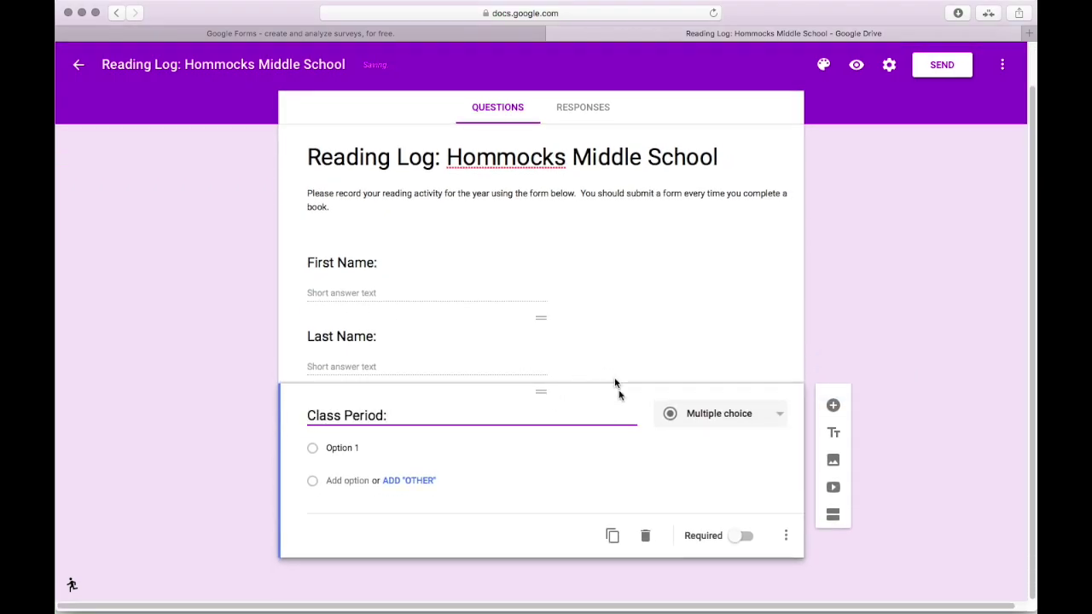
pyautogui.click(341, 449)
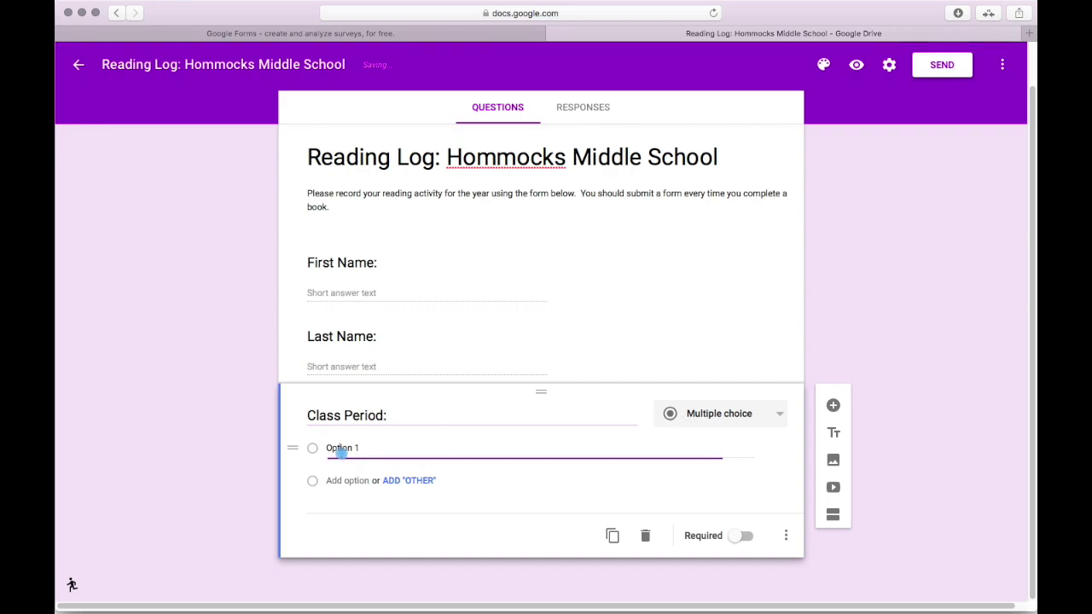
pyautogui.write('Perio')
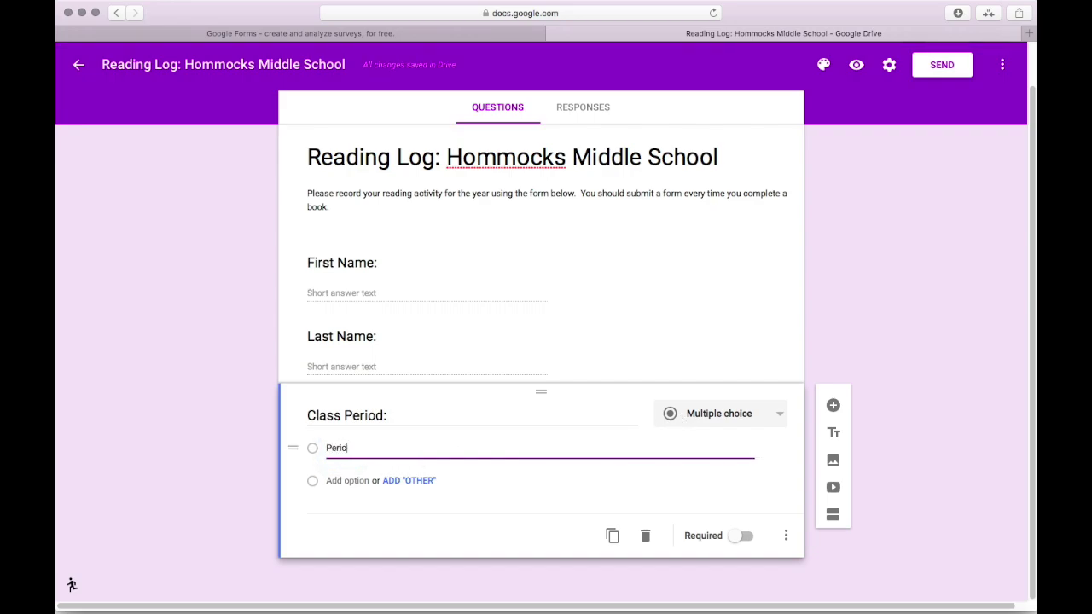
pyautogui.write('d 1')
pyautogui.click(338, 483)
pyautogui.write('P')
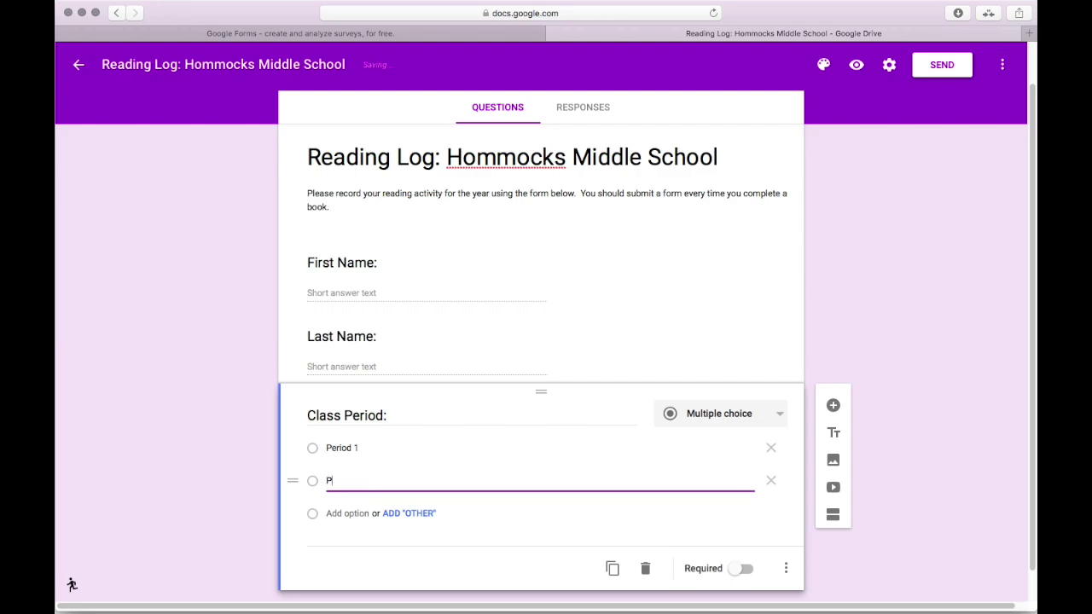
pyautogui.write('eriod 2')
# - Add Period 3 and Period 4 choices and make Class Period required
pyautogui.click(341, 513)
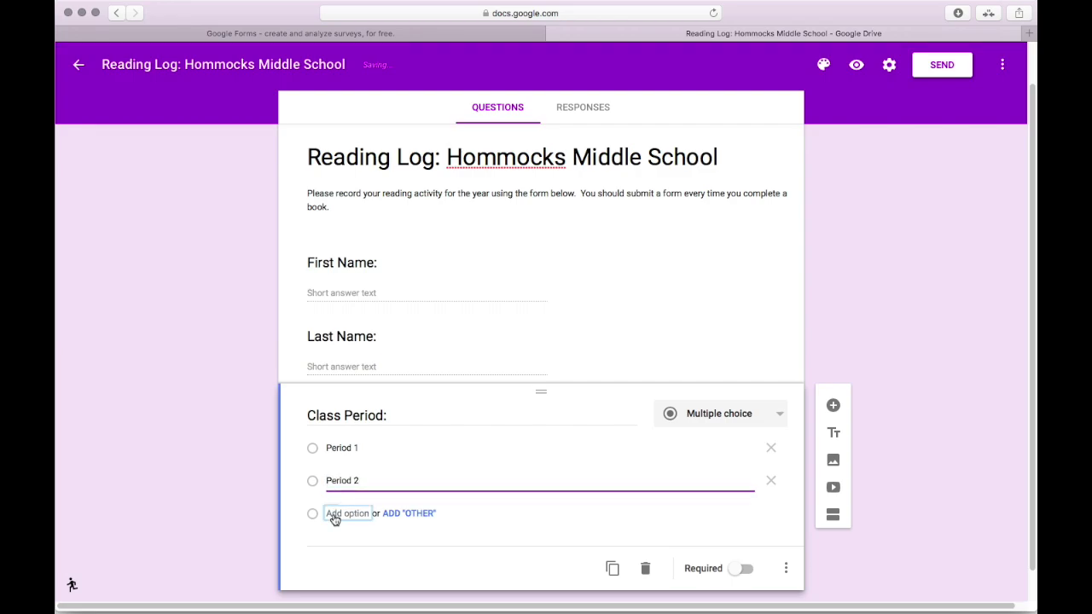
pyautogui.write('Period 3')
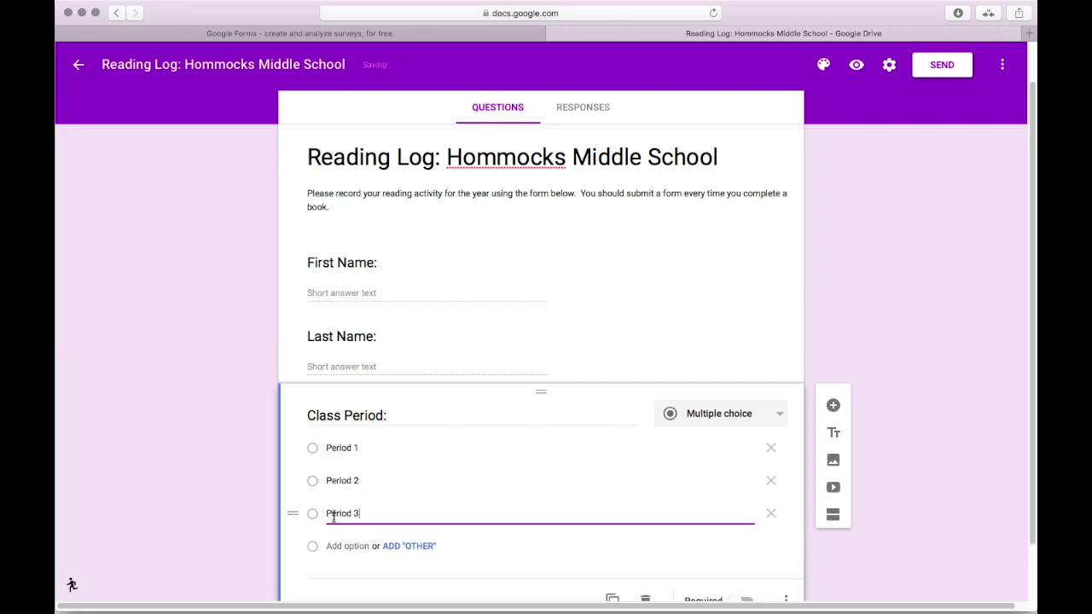
pyautogui.click(336, 547)
pyautogui.write('Period 4')
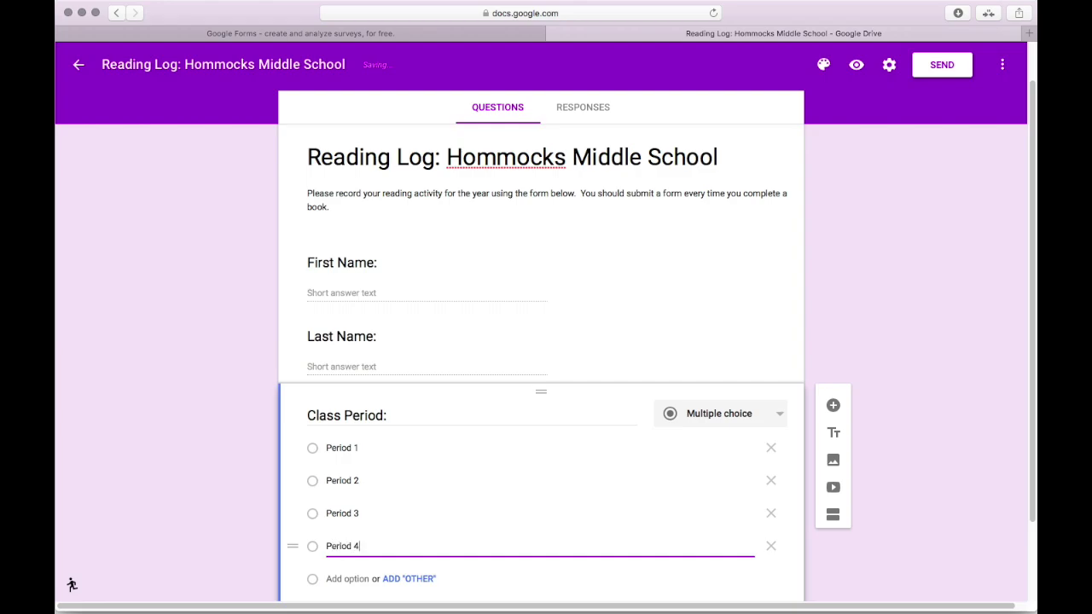
pyautogui.scroll(-2, 629, 512)
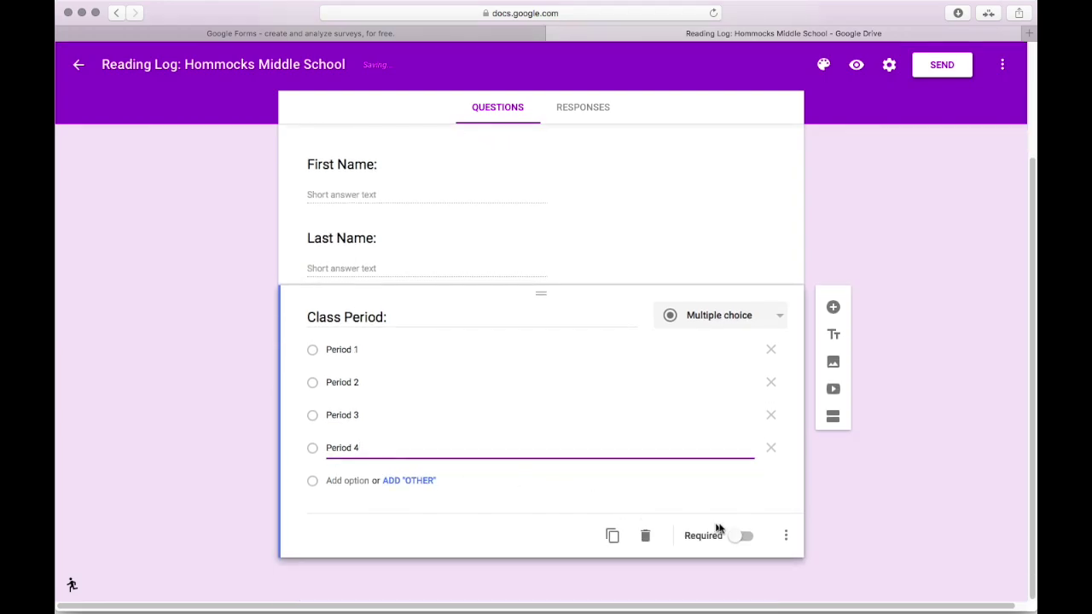
pyautogui.click(743, 538)
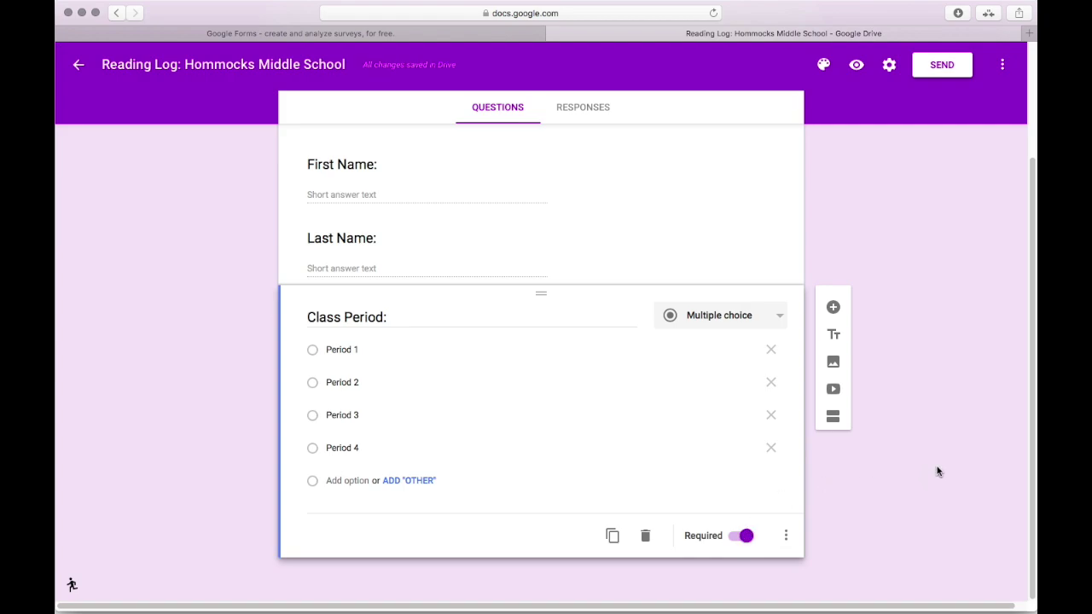
pyautogui.click(833, 308)
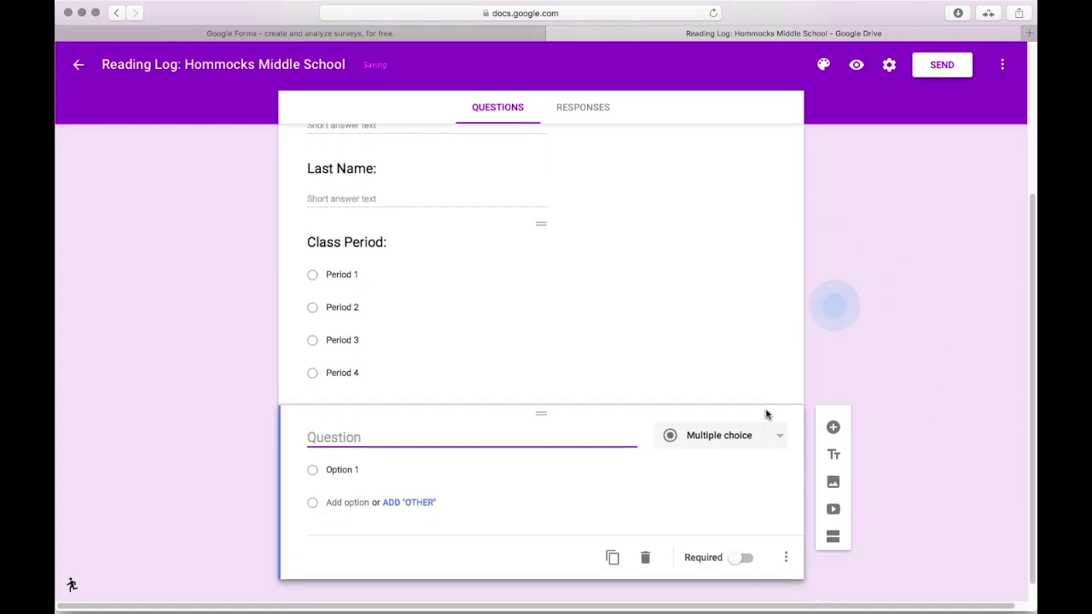
# - Turn the new question into a short-answer field titled 'Book Title'
pyautogui.click(775, 416)
pyautogui.click(759, 339)
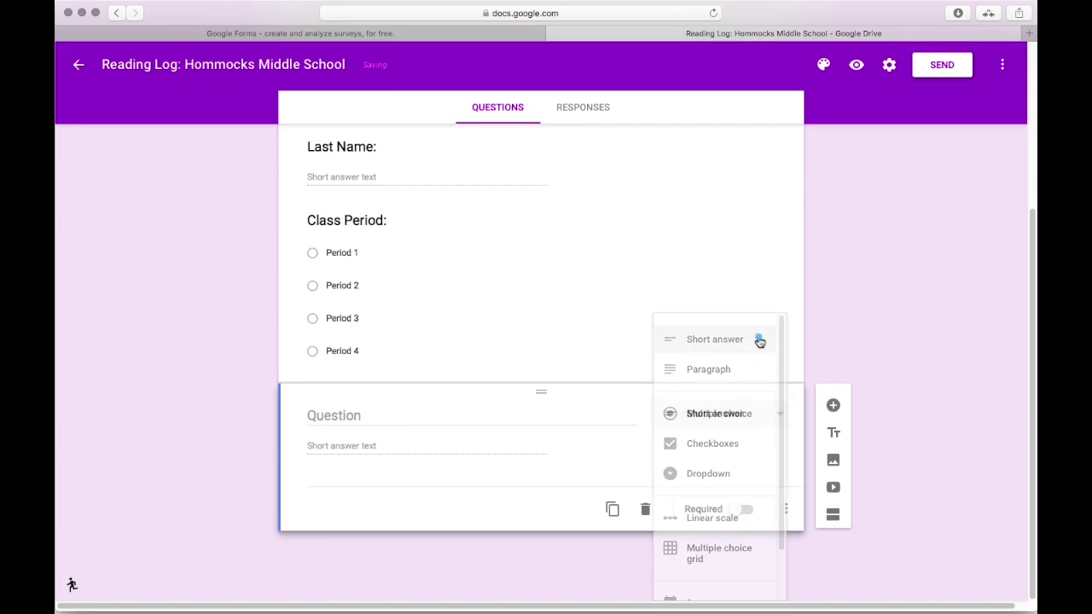
pyautogui.click(448, 442)
pyautogui.write('Book Title')
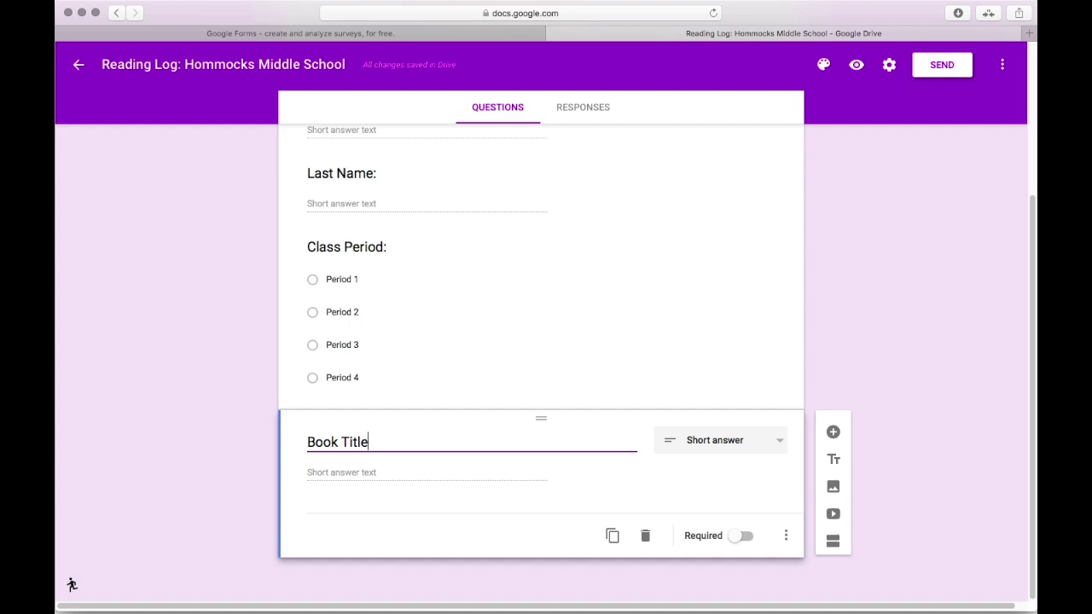
# - Require Book Title, then add a required short-answer 'Author' question after it
pyautogui.click(741, 538)
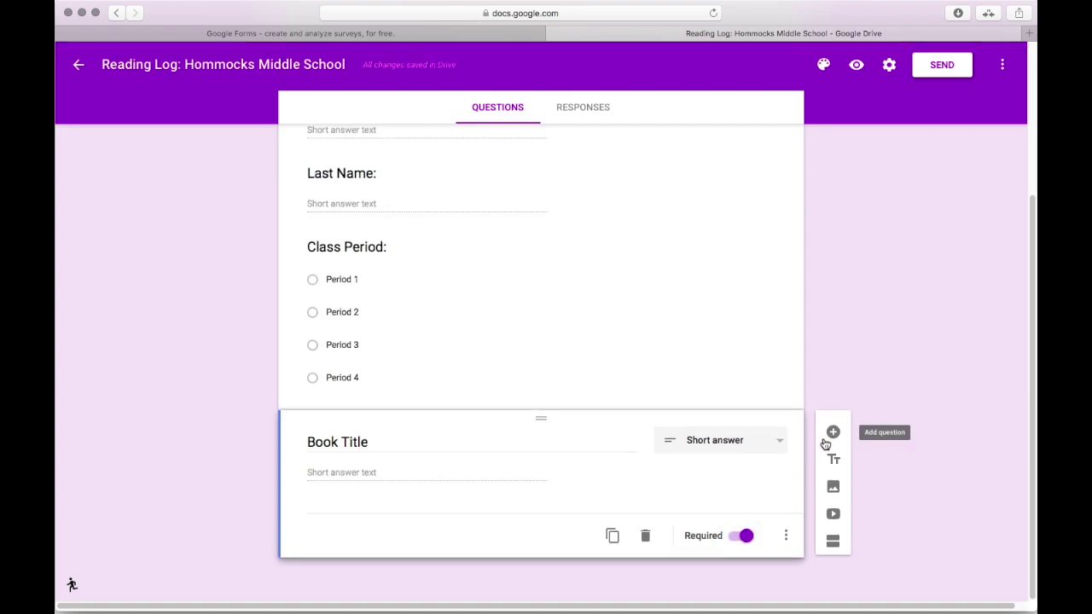
pyautogui.click(832, 434)
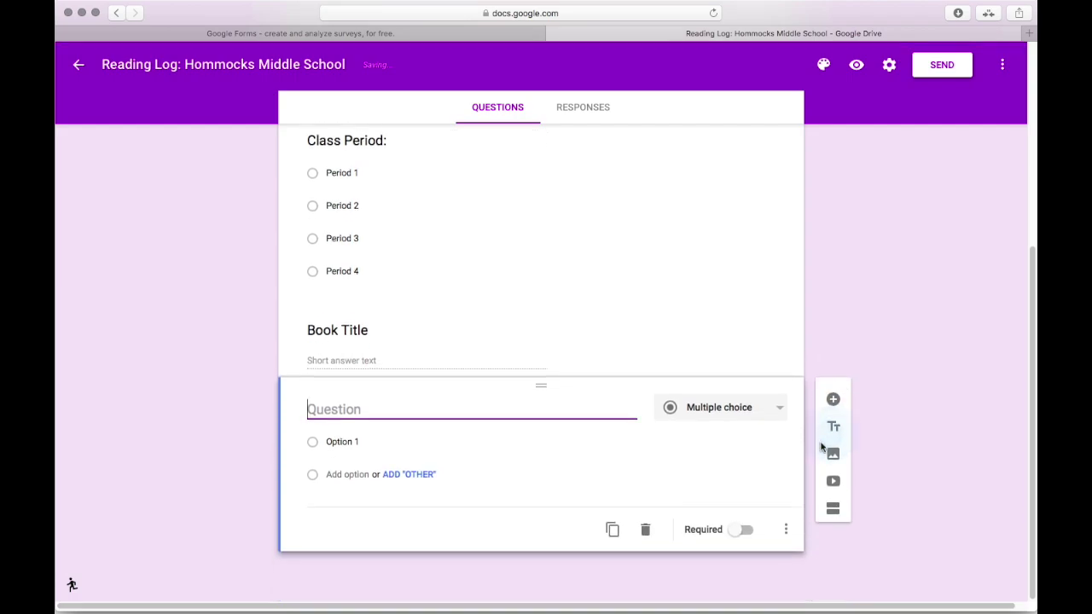
pyautogui.click(766, 414)
pyautogui.click(753, 341)
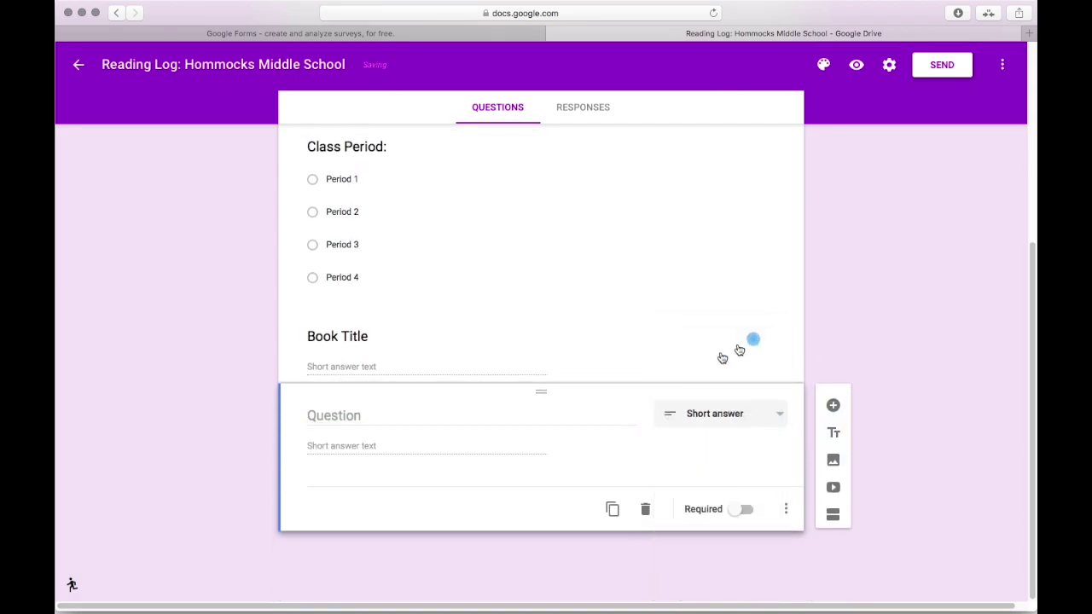
pyautogui.click(480, 446)
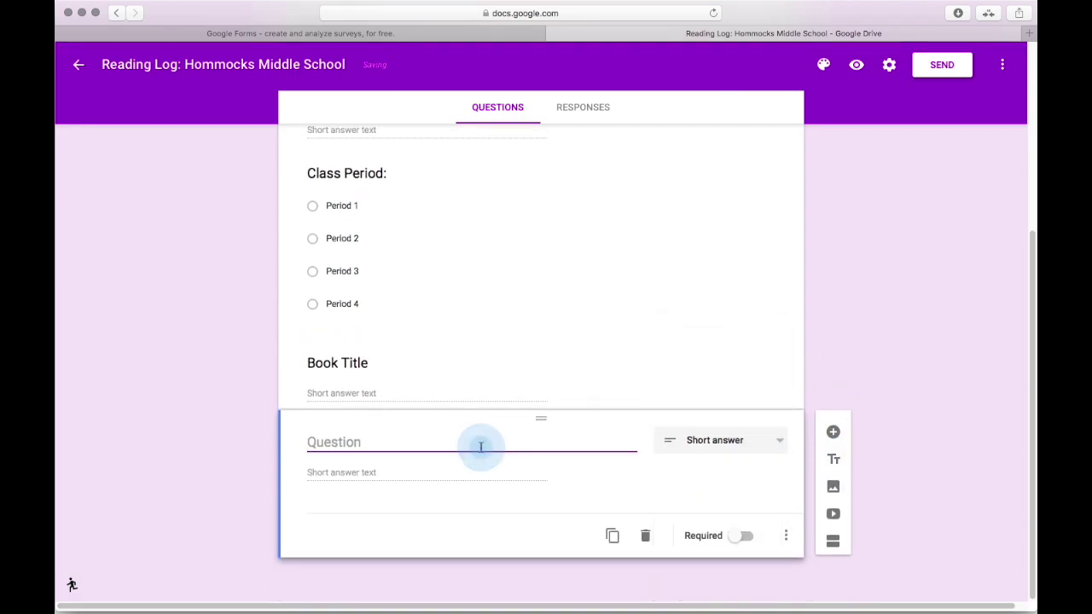
pyautogui.write('Author')
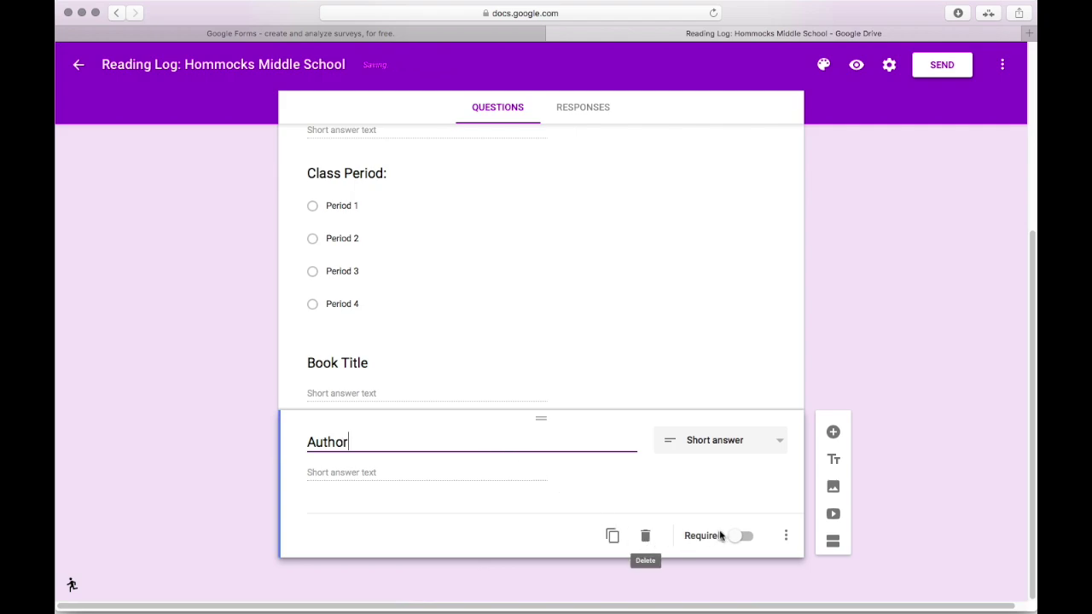
pyautogui.click(743, 536)
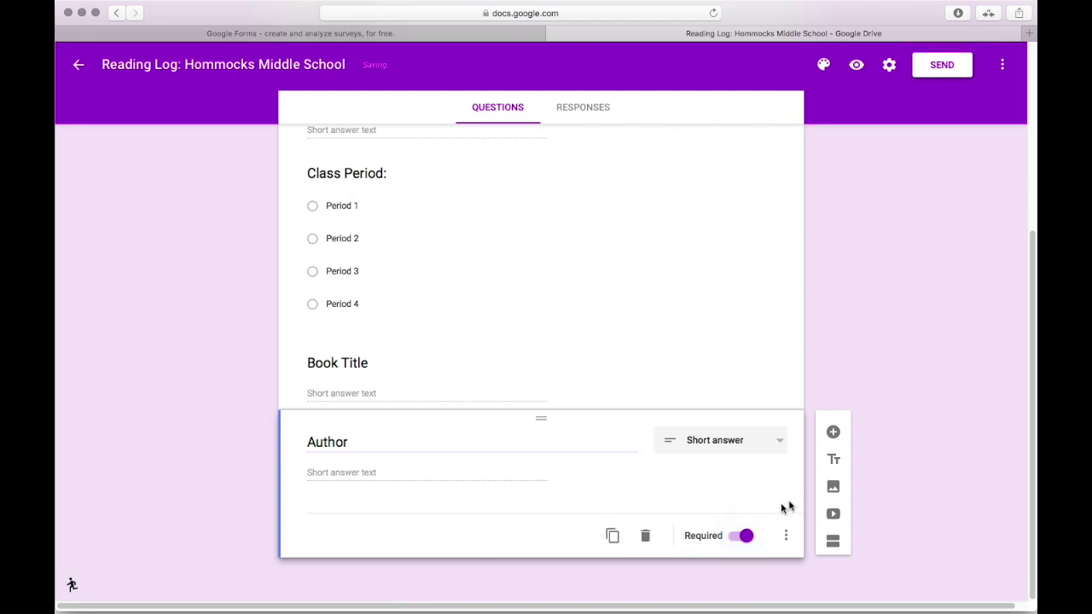
# - Add a 'Genre' question set to the Dropdown type
pyautogui.click(838, 435)
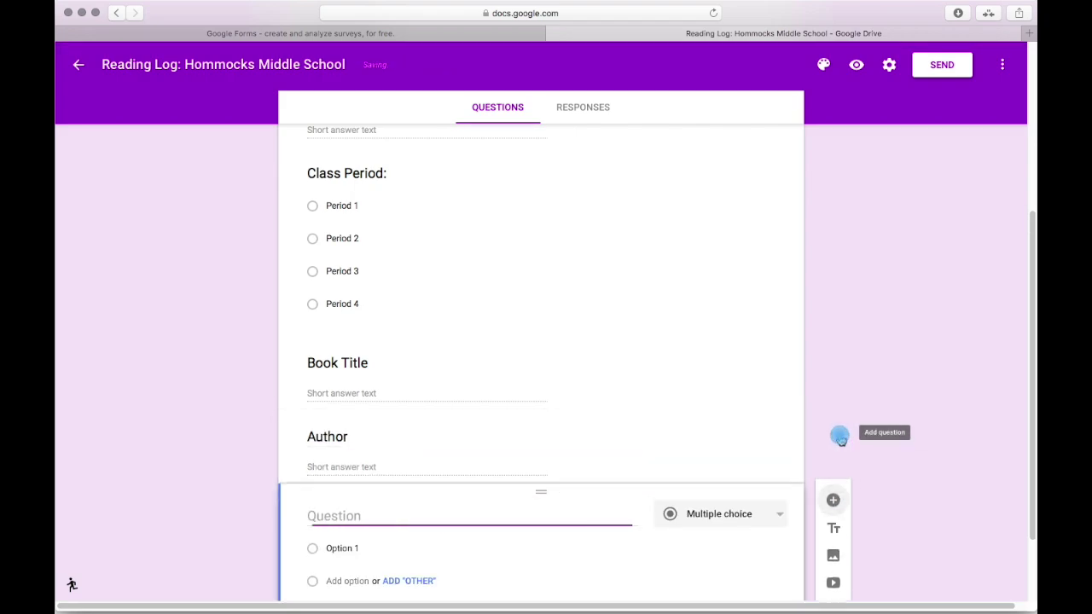
pyautogui.write('Genre')
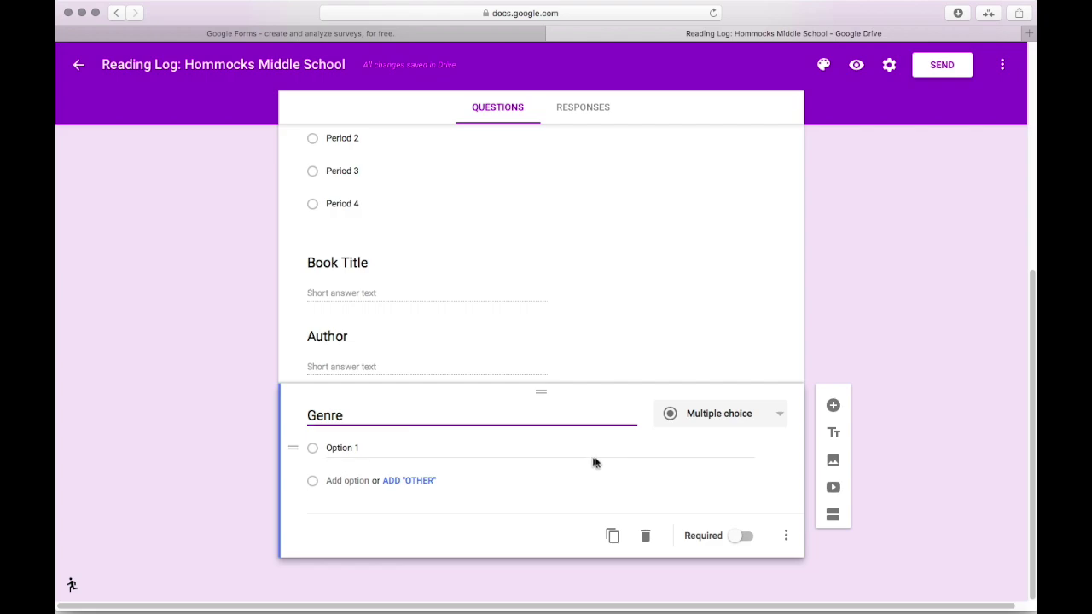
pyautogui.click(779, 417)
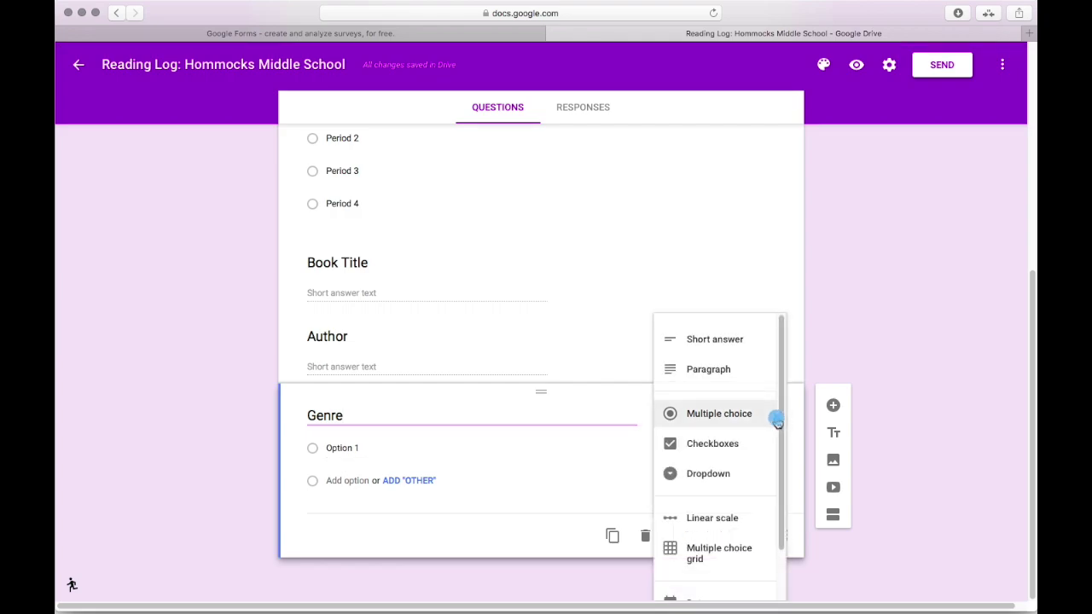
pyautogui.click(741, 474)
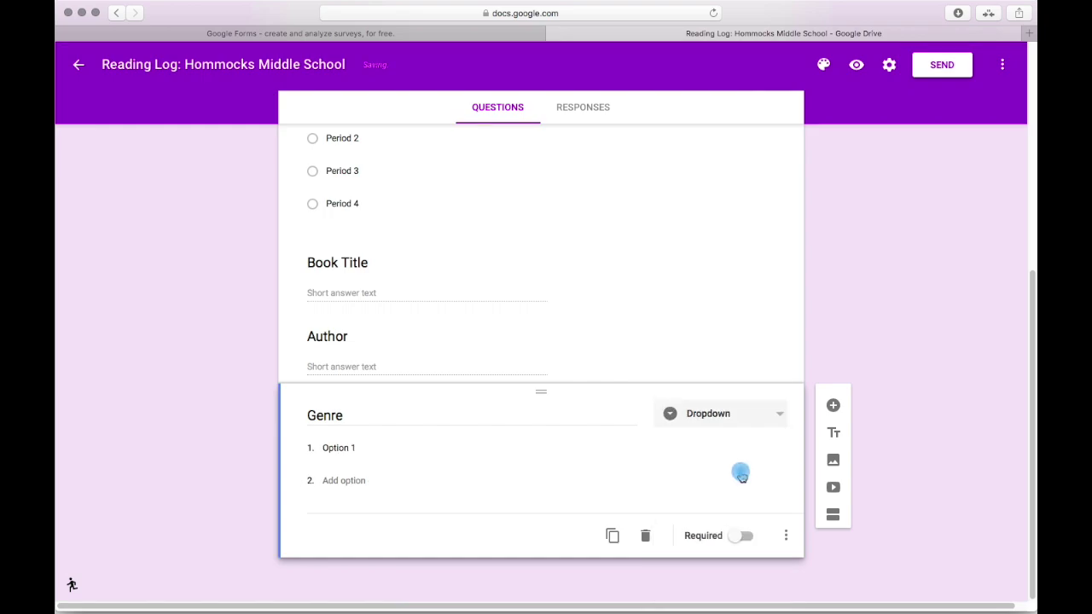
# - Enter the genre choices Romance, Mystery and Horror
pyautogui.click(370, 448)
pyautogui.write('Romance')
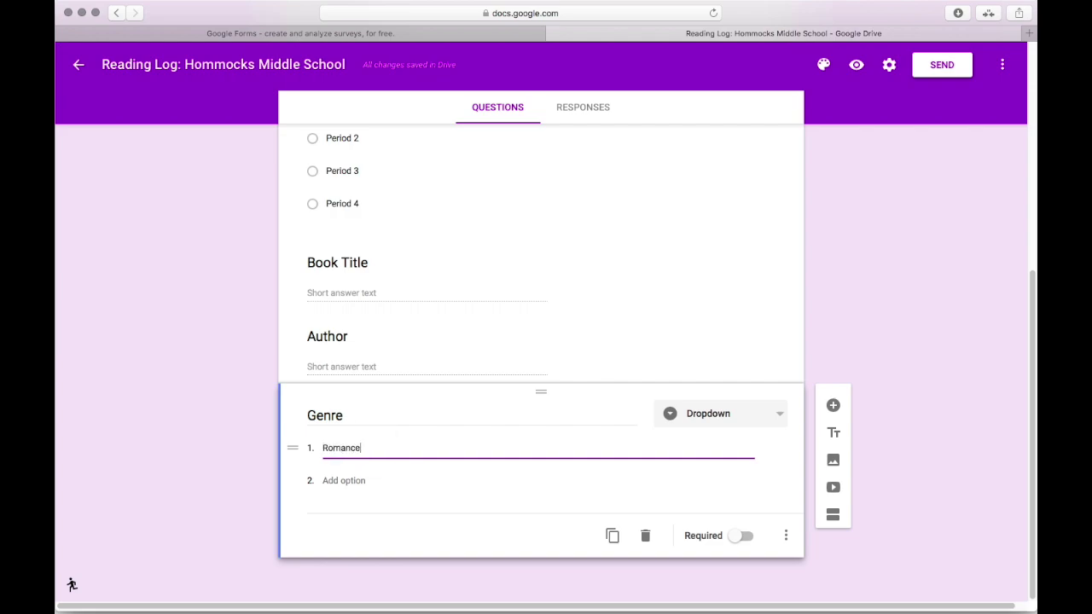
pyautogui.press('Return')
pyautogui.write('Mystery')
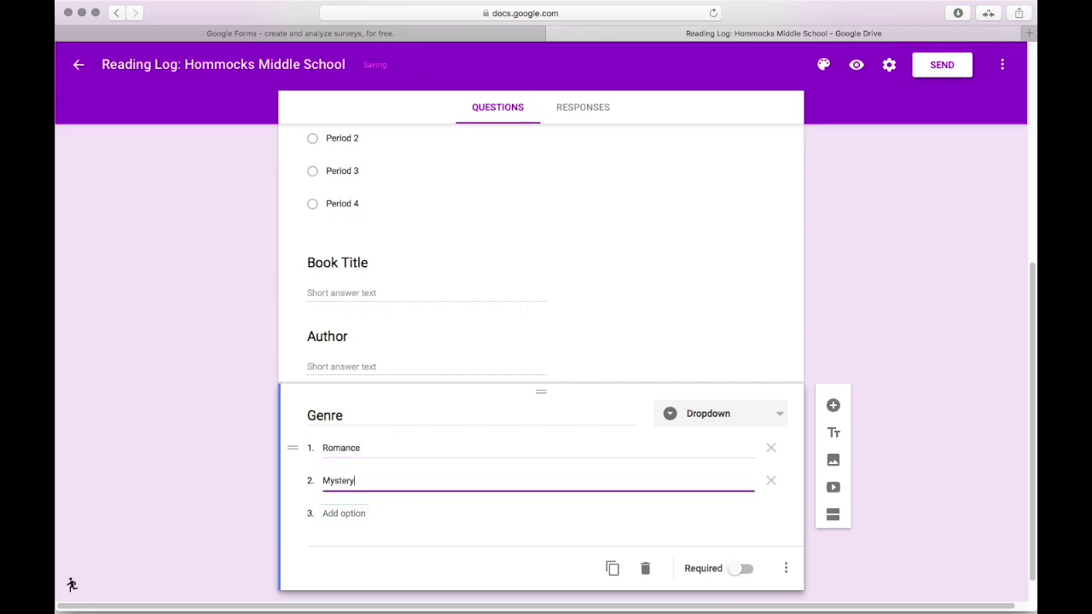
pyautogui.press('Tab')
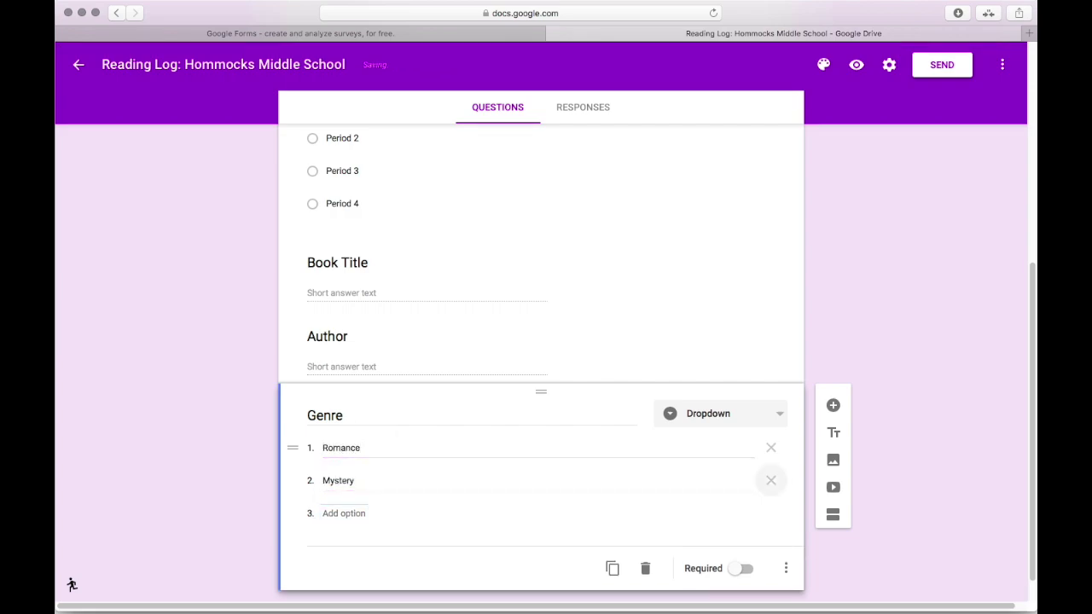
pyautogui.click(346, 514)
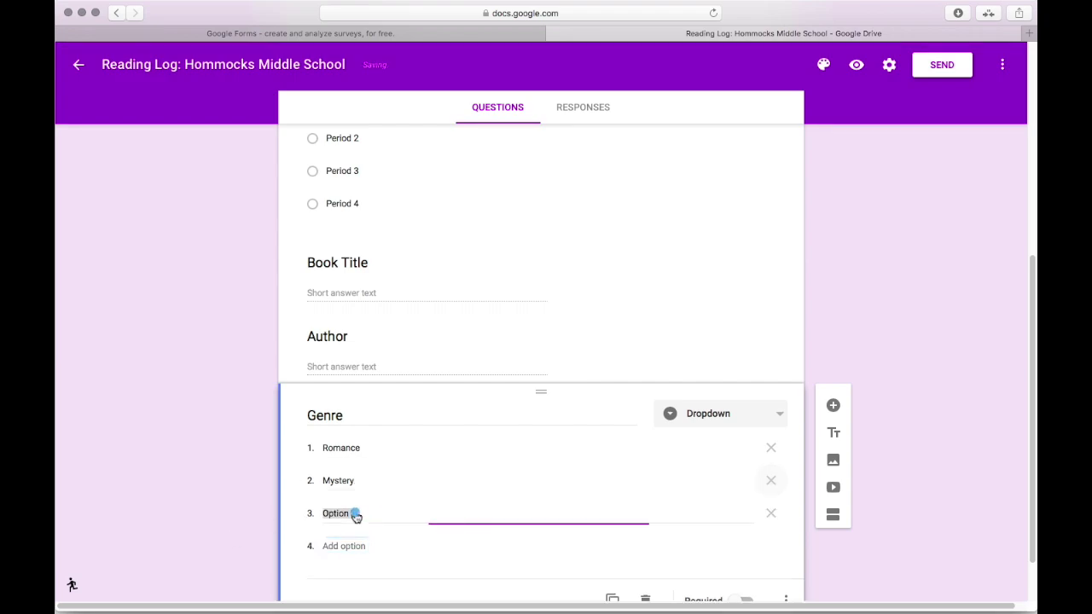
pyautogui.write('Horror')
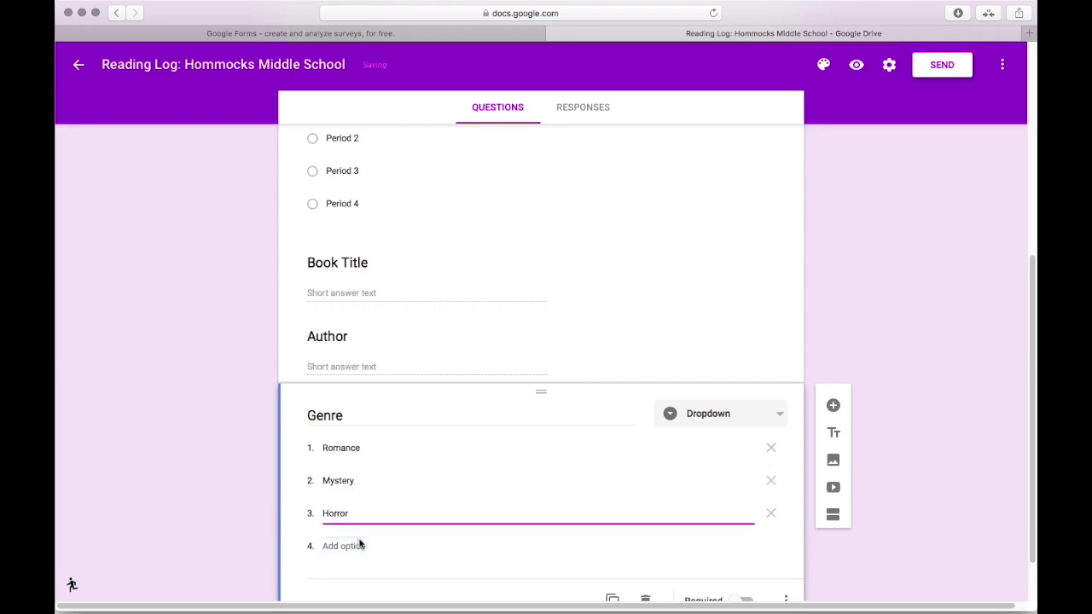
# - Add Drama, Nonfiction Biography and Historical Fiction choices and make Genre required
pyautogui.click(360, 544)
pyautogui.write('Drama')
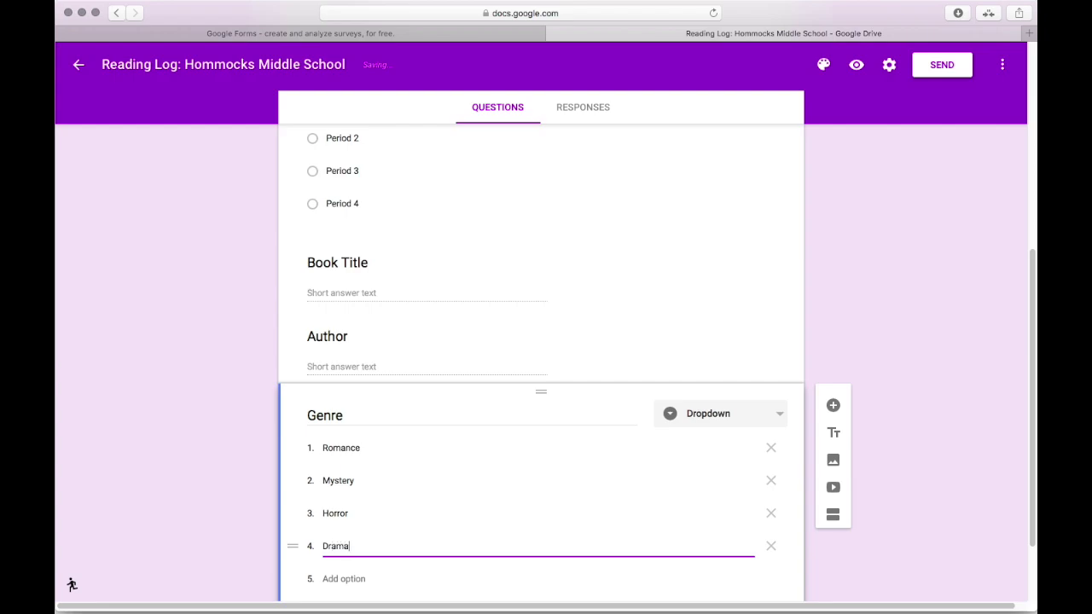
pyautogui.scroll(-2, 369, 540)
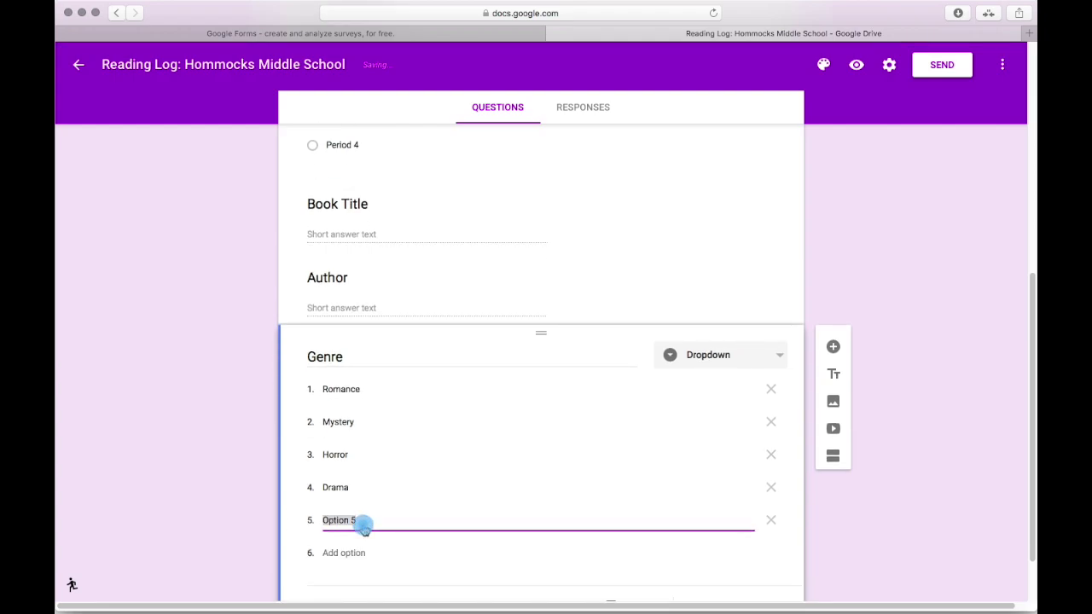
pyautogui.write('Nonfiction')
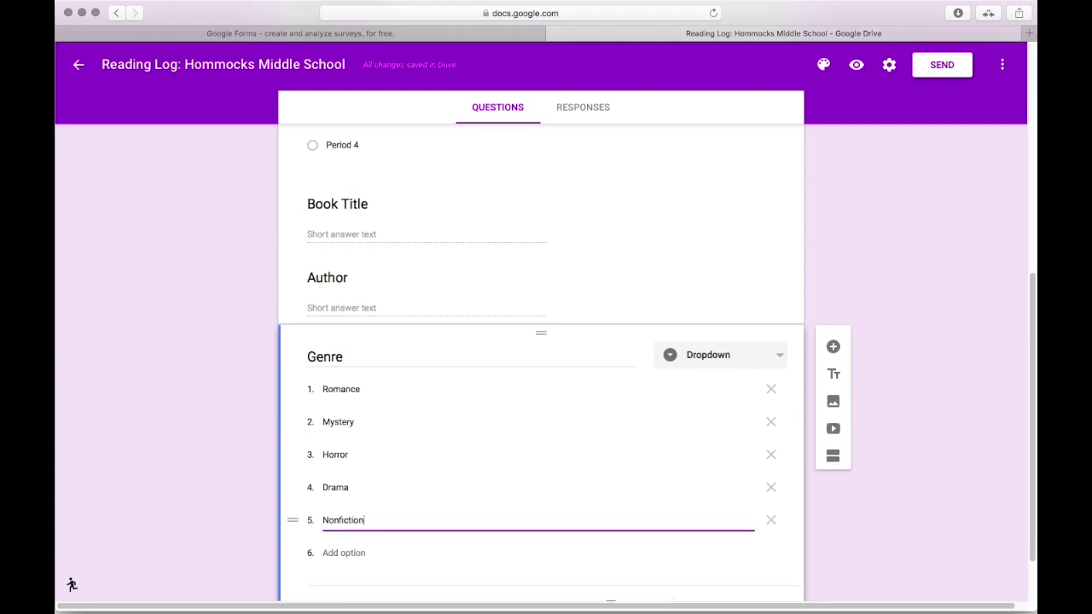
pyautogui.write(' Biography')
pyautogui.click(353, 554)
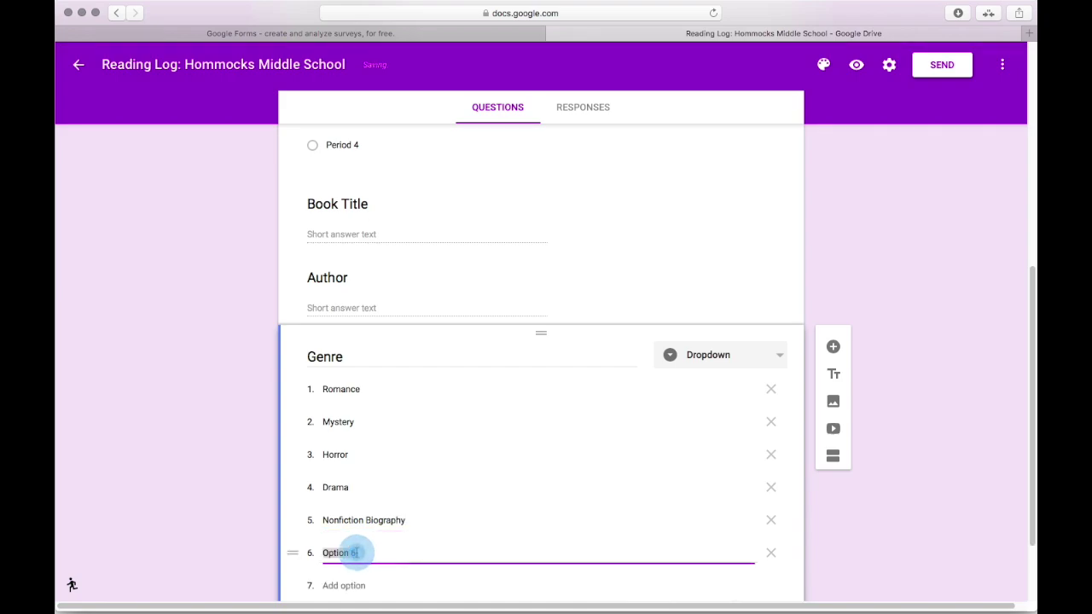
pyautogui.write('Historical Fict')
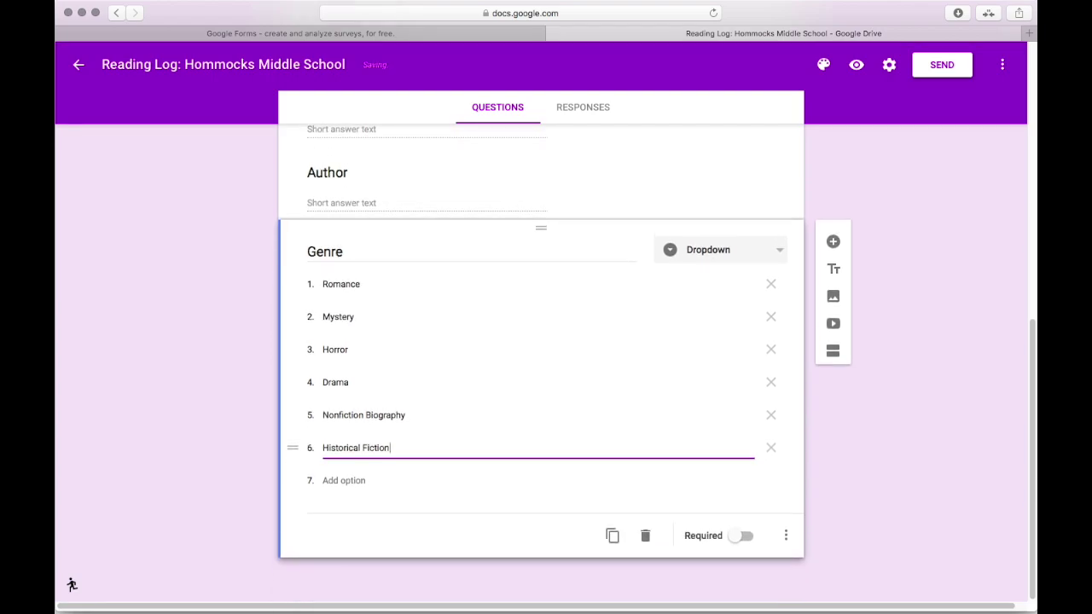
pyautogui.click(739, 537)
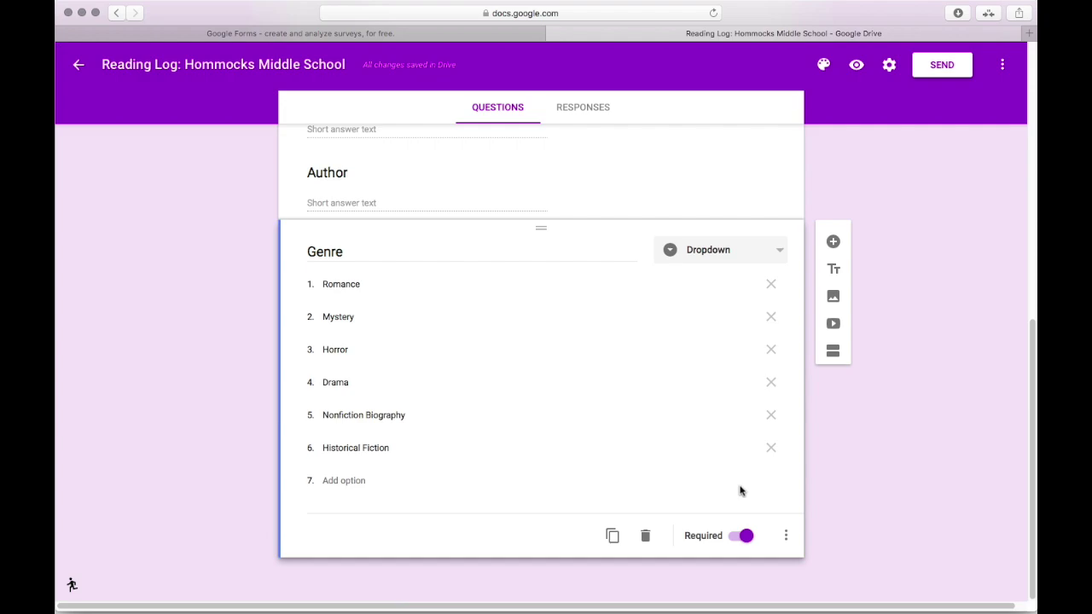
# - Change the Genre question to Checkboxes and add a new question below it
pyautogui.click(778, 252)
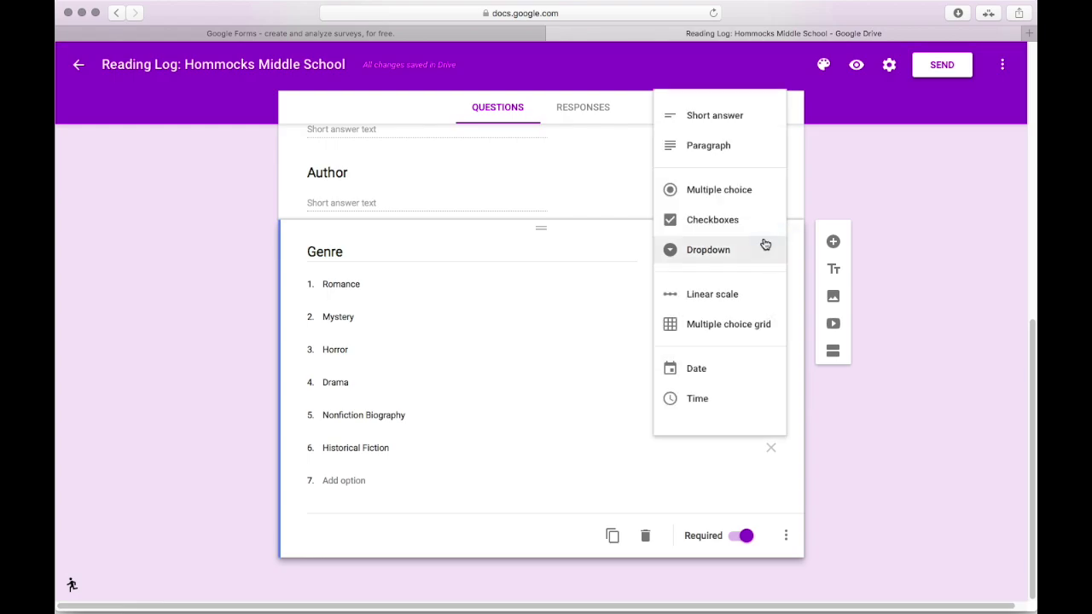
pyautogui.click(764, 234)
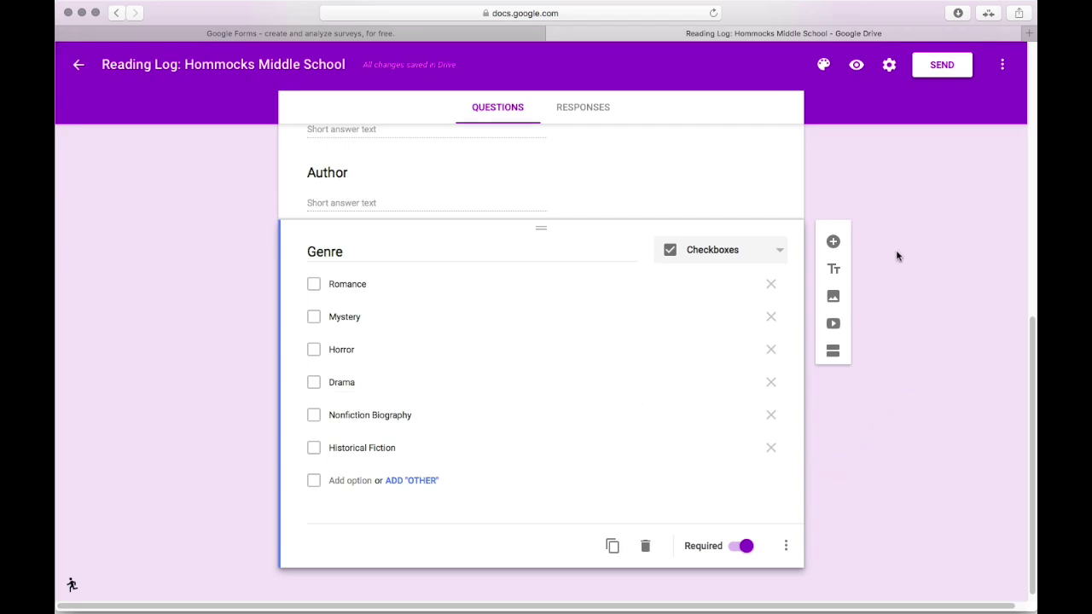
pyautogui.click(834, 242)
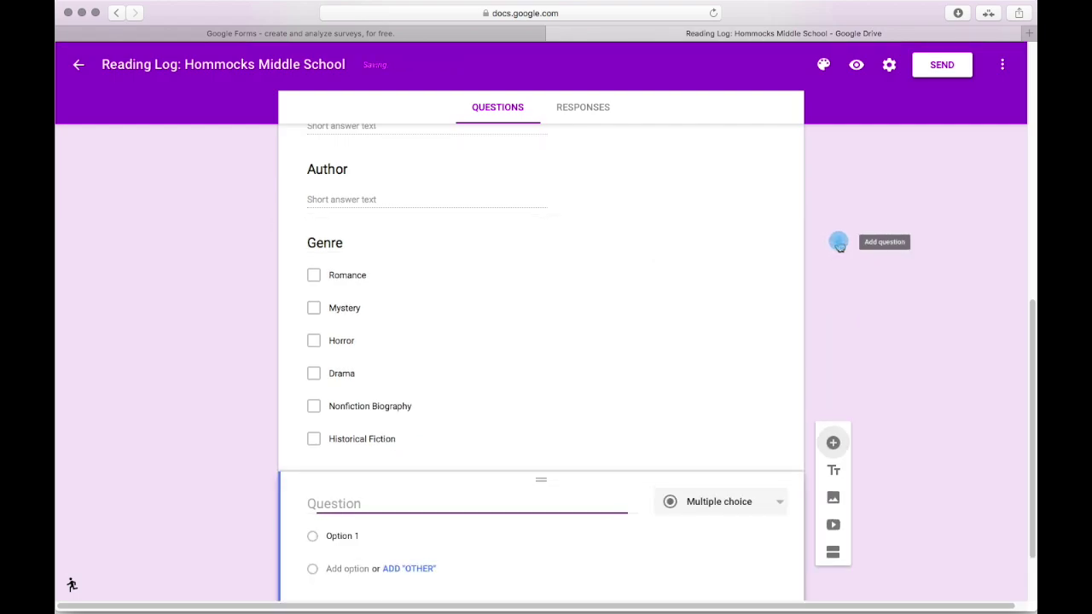
# - Make the new question a linear scale titled 'Rate how much you liked this book'
pyautogui.click(779, 419)
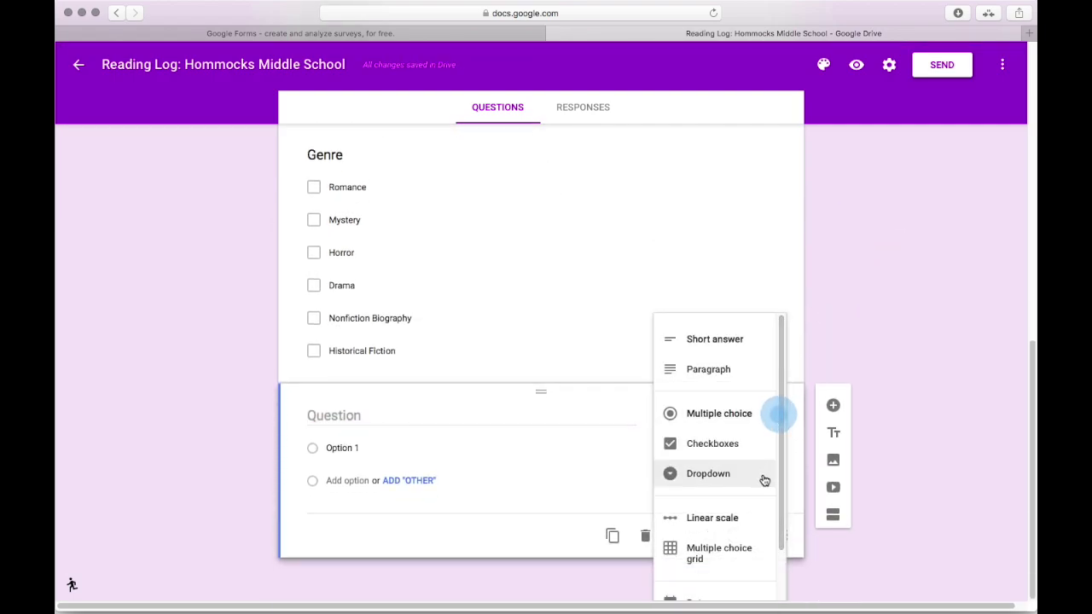
pyautogui.scroll(-2, 763, 481)
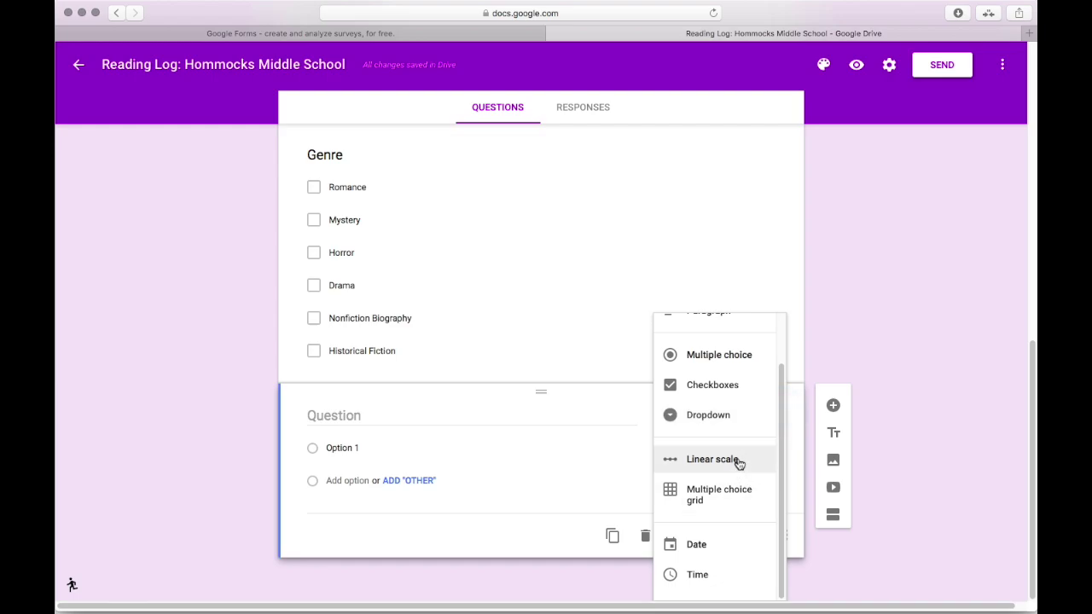
pyautogui.click(739, 463)
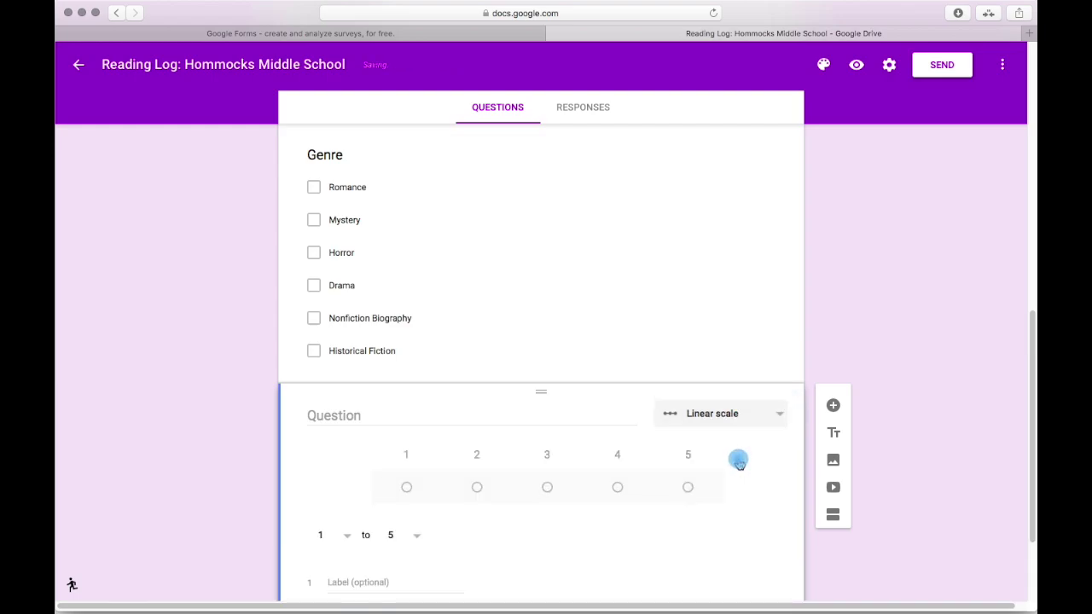
pyautogui.click(438, 415)
pyautogui.write('Rate y')
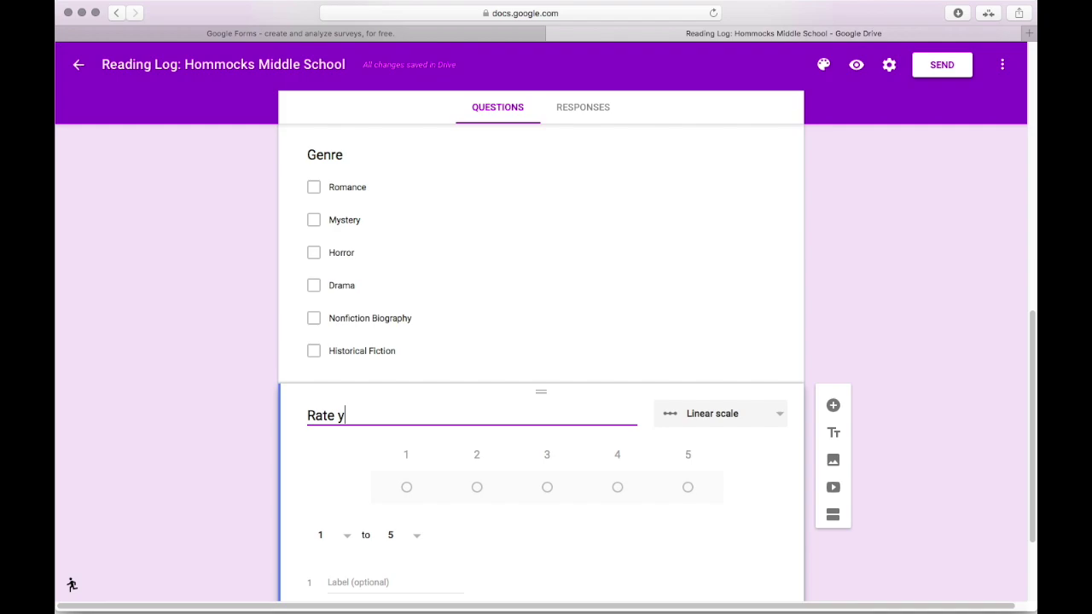
pyautogui.write('ou')
pyautogui.press('BackSpace')
pyautogui.press('BackSpace')
pyautogui.write('ow m')
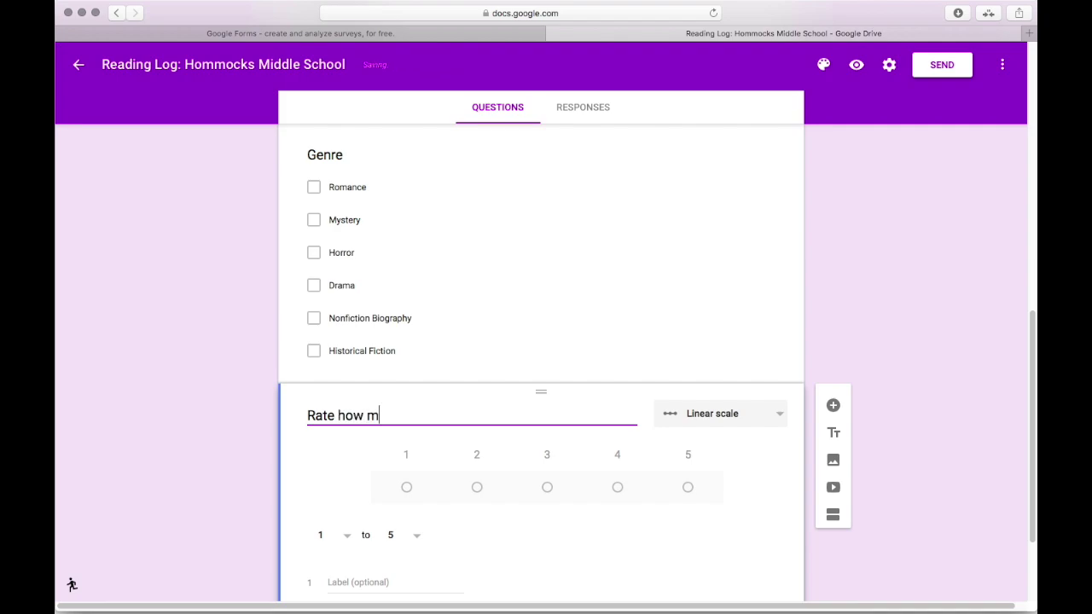
pyautogui.write('uch you liked this book')
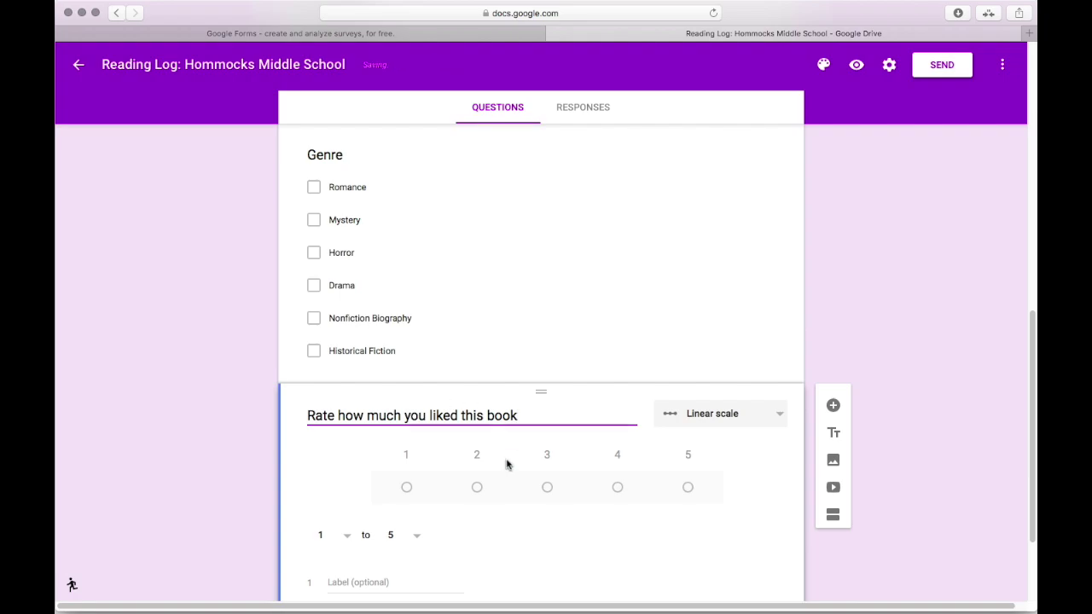
# - Label the scale's 1 as 'I hated it!' and 5 as 'This is the best book ever!'
pyautogui.scroll(-2, 347, 536)
pyautogui.scroll(-1, 347, 539)
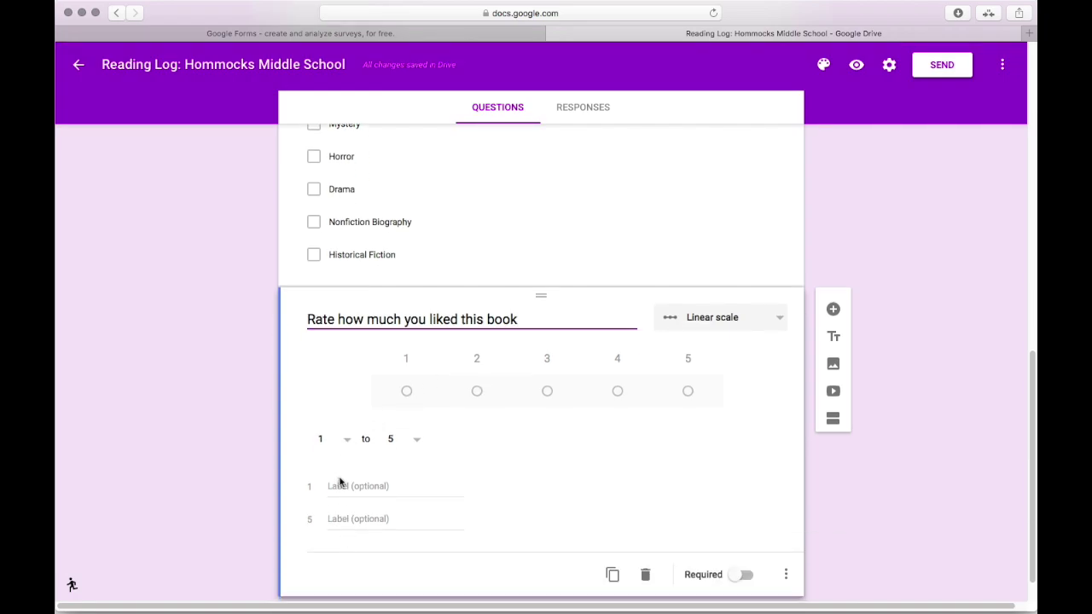
pyautogui.click(349, 444)
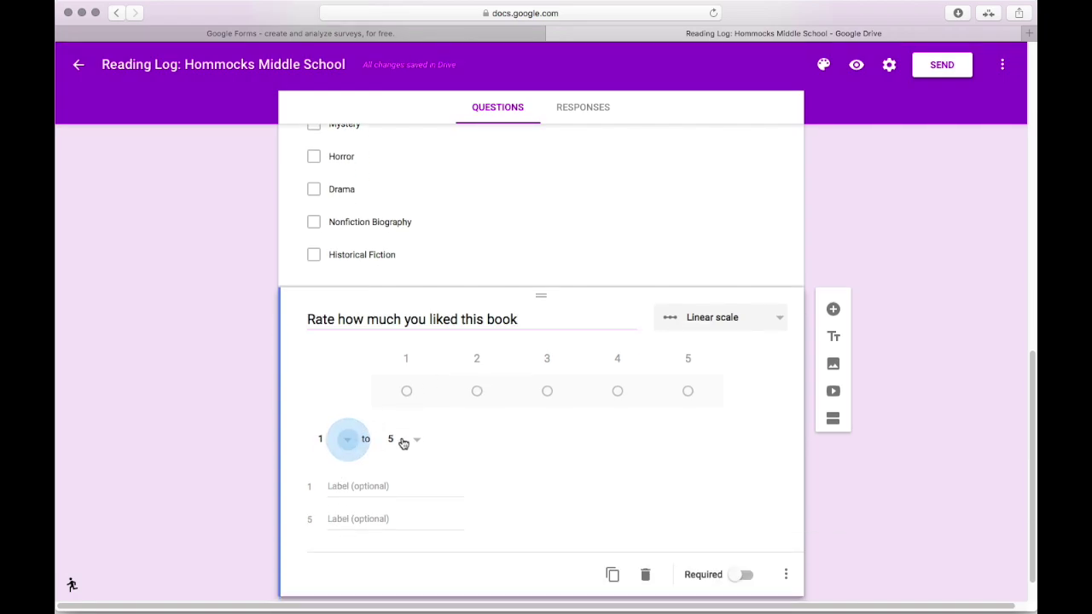
pyautogui.click(350, 490)
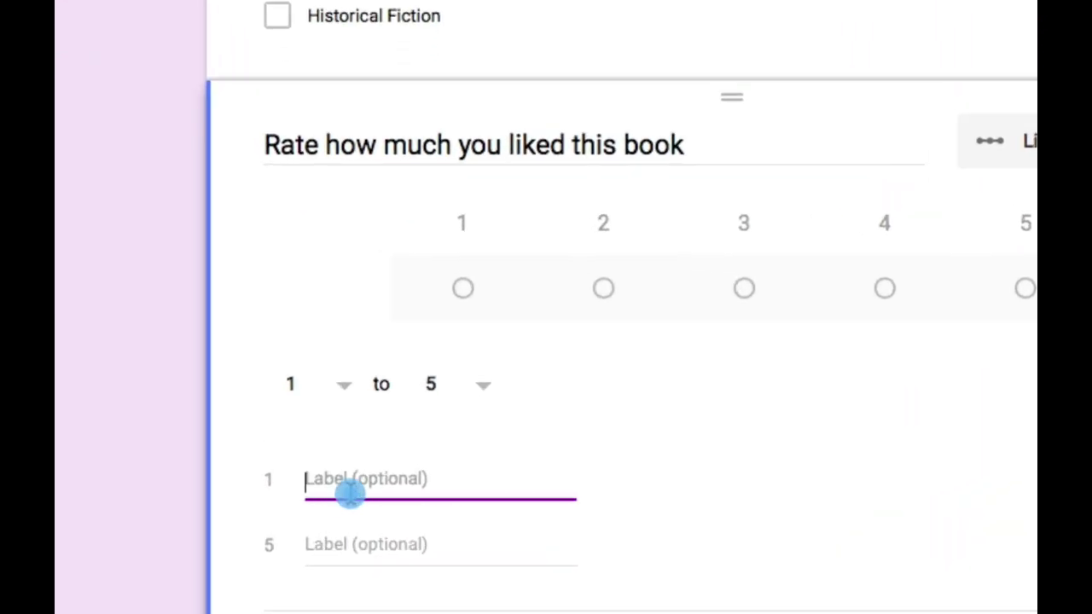
pyautogui.write('I hated it!')
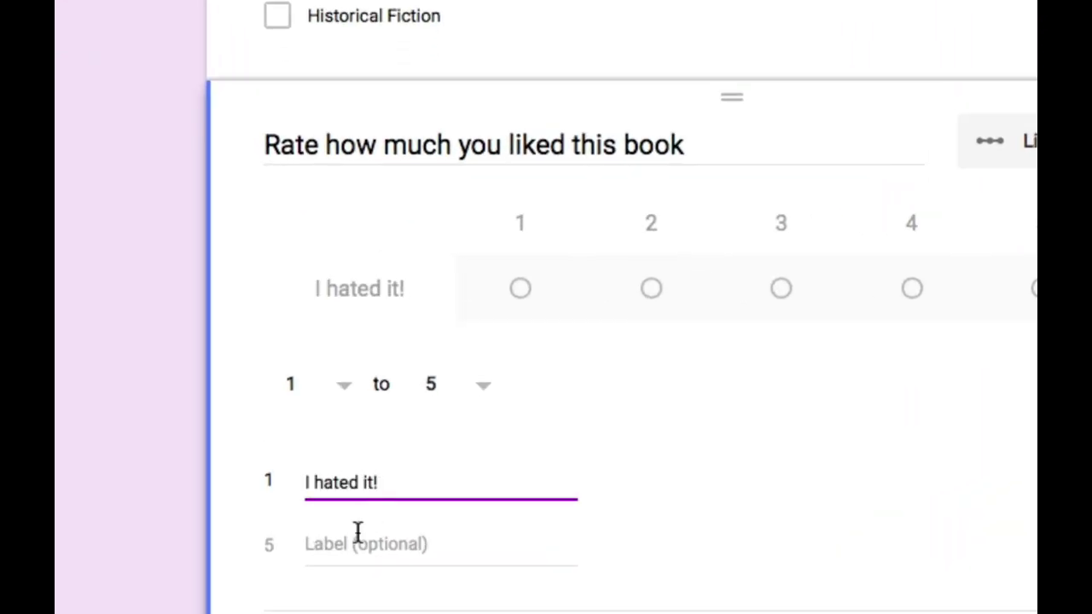
pyautogui.click(359, 531)
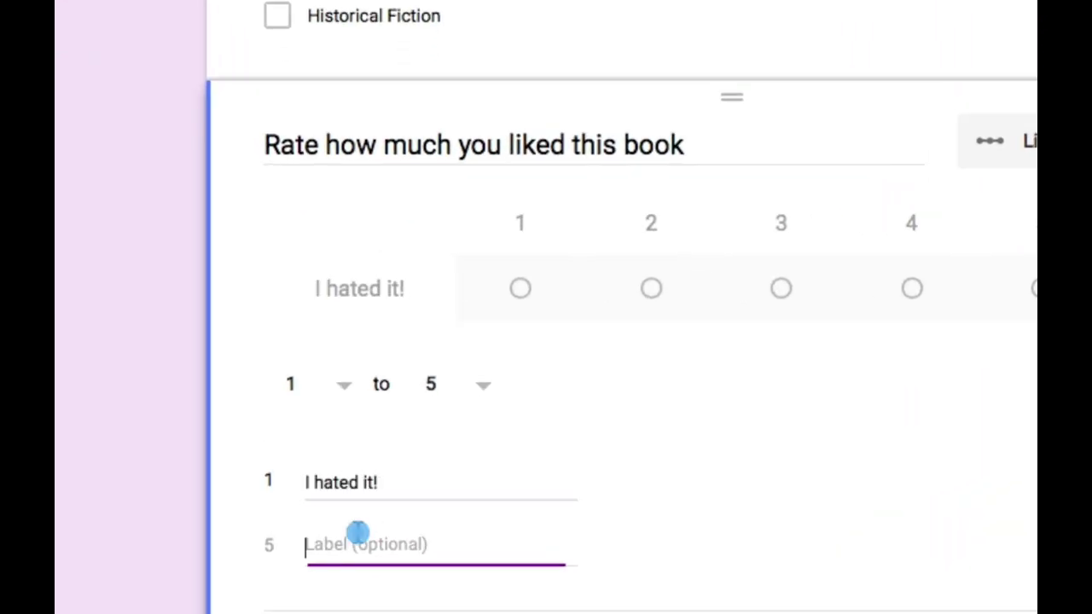
pyautogui.write('This is ')
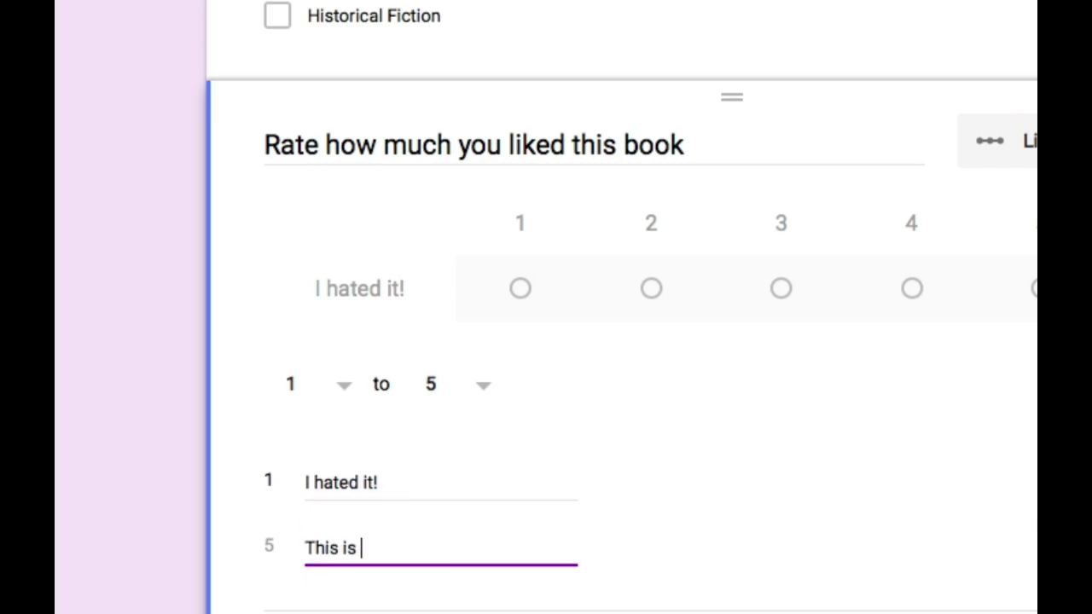
pyautogui.write('the best book eve')
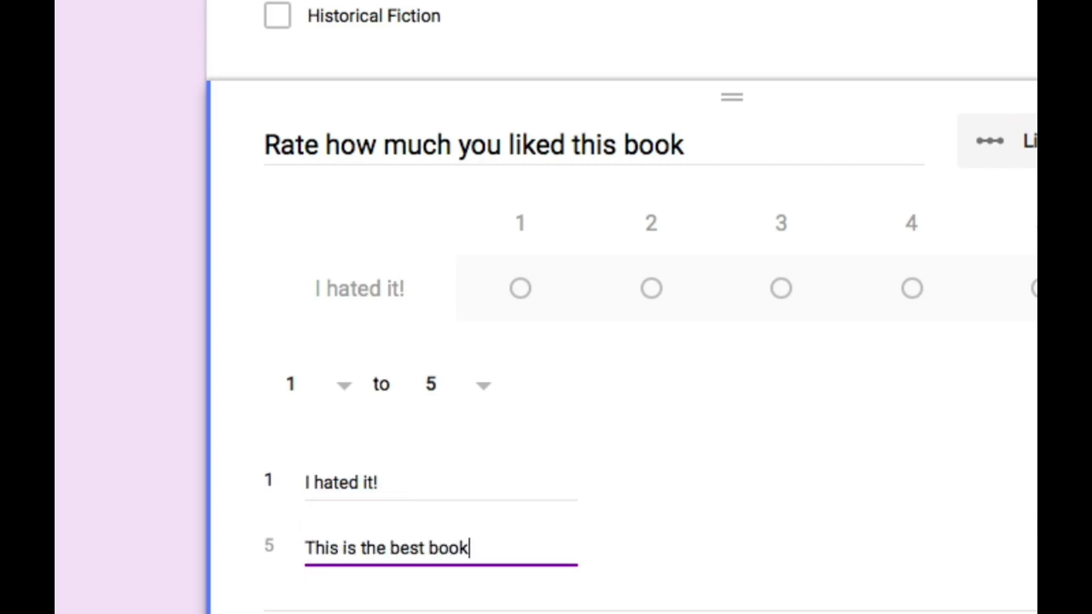
pyautogui.write('r')
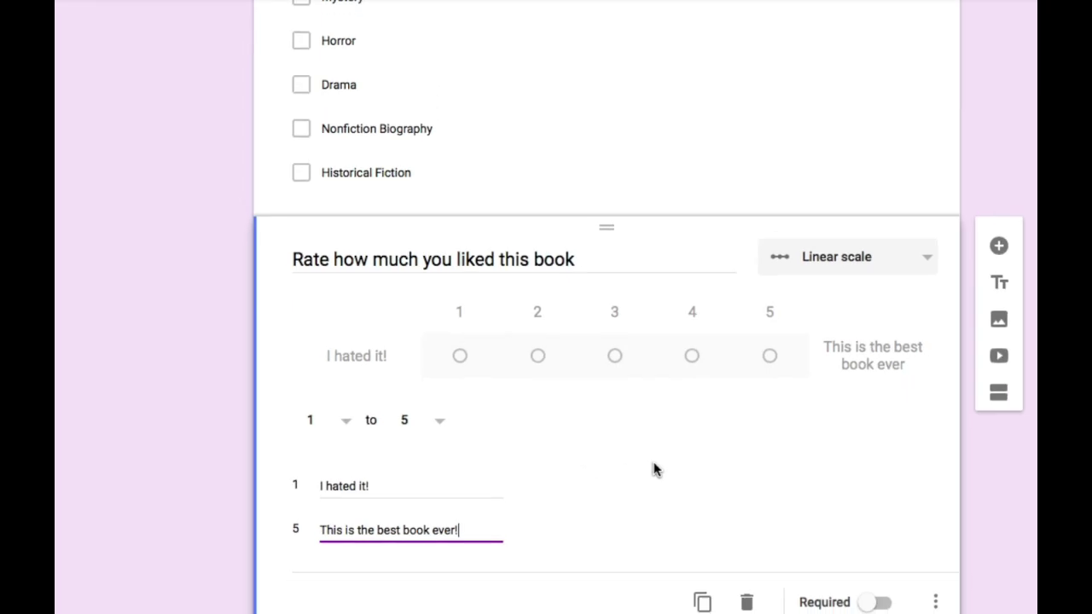
pyautogui.write('!')
# - Keep the scale's top value at 5 and make the rating question required
pyautogui.scroll(-1, 597, 472)
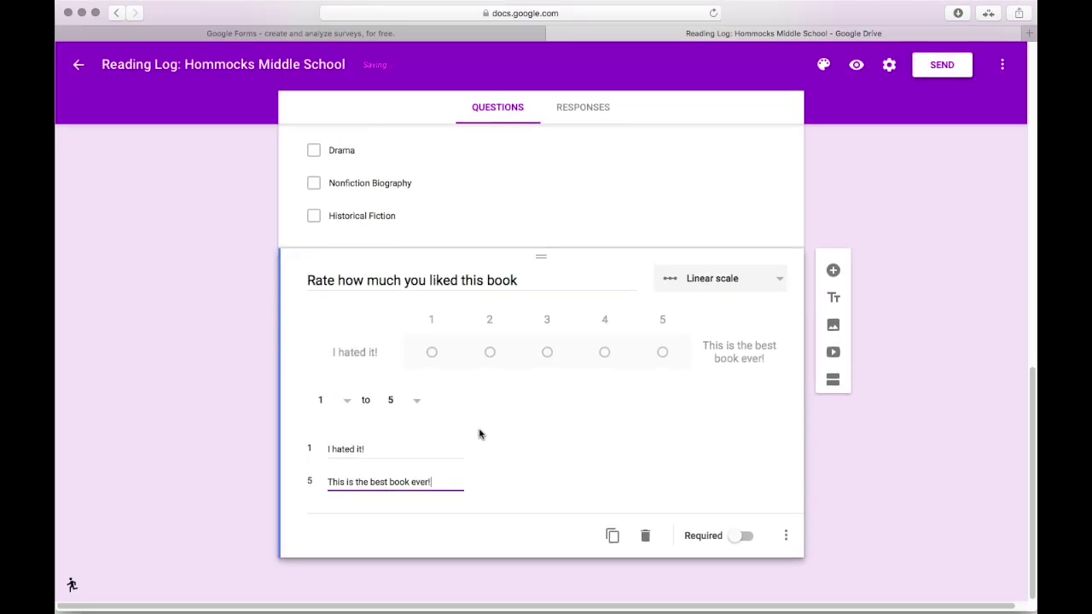
pyautogui.click(395, 409)
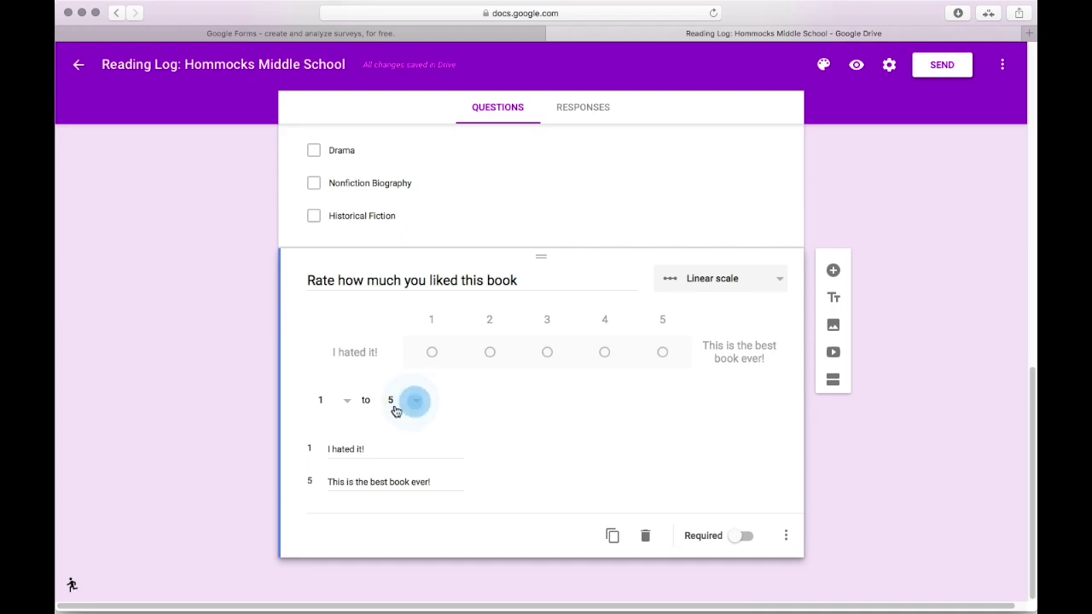
pyautogui.click(390, 403)
pyautogui.click(416, 407)
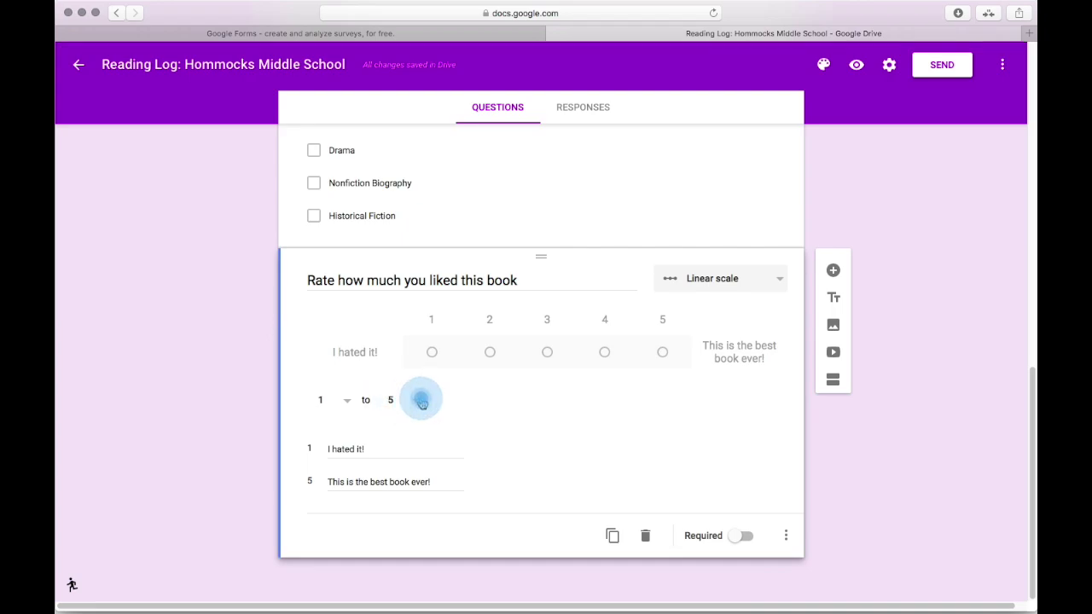
pyautogui.click(390, 401)
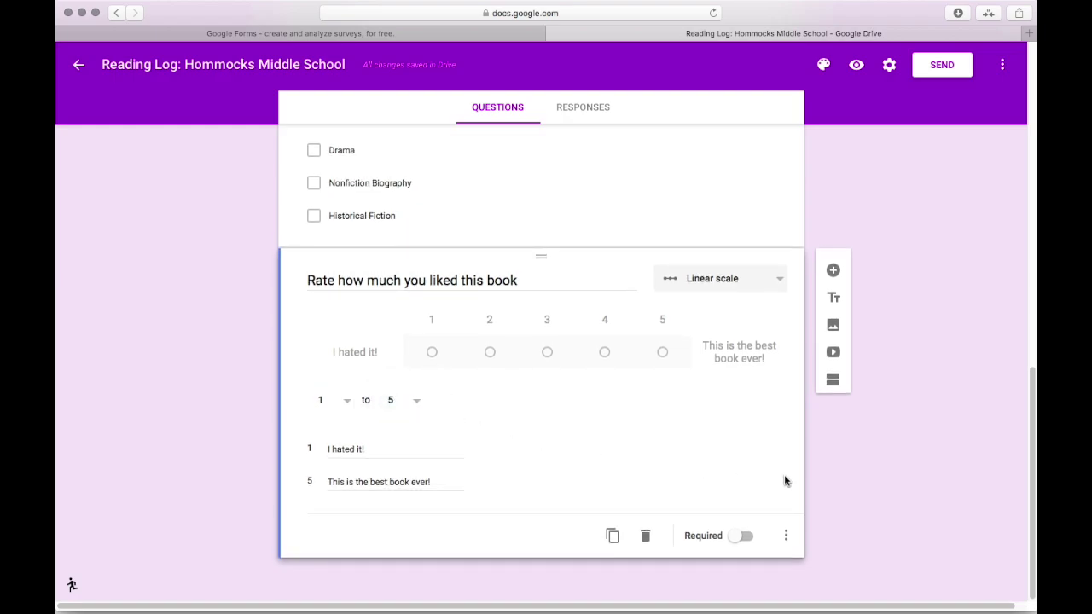
pyautogui.click(744, 536)
pyautogui.click(836, 273)
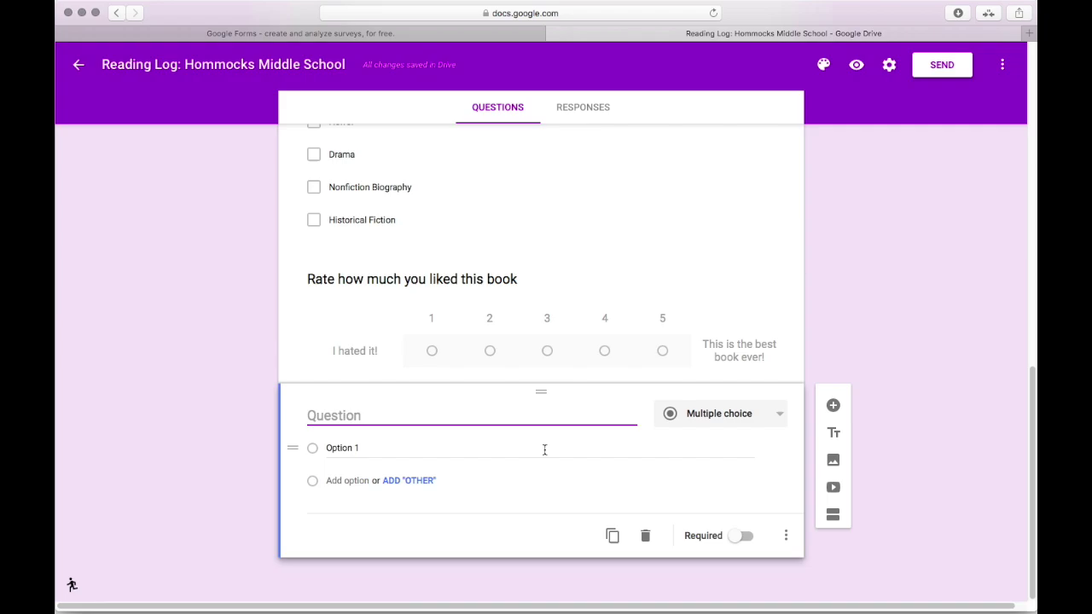
# - Title the new question 'Date book completed', set its type to Date, and mark it required
pyautogui.write('Date book completed')
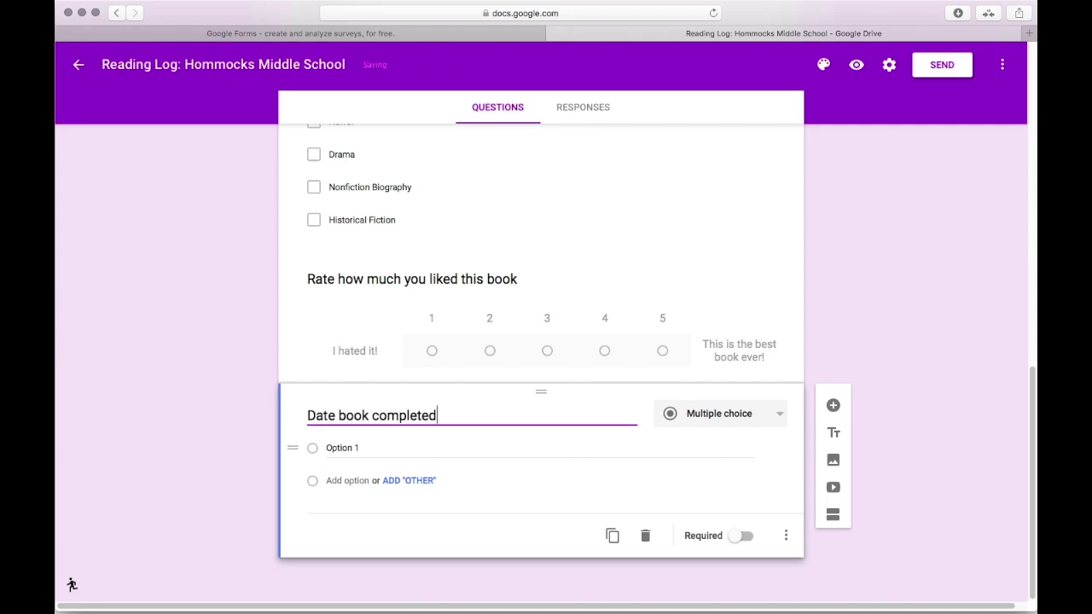
pyautogui.click(744, 417)
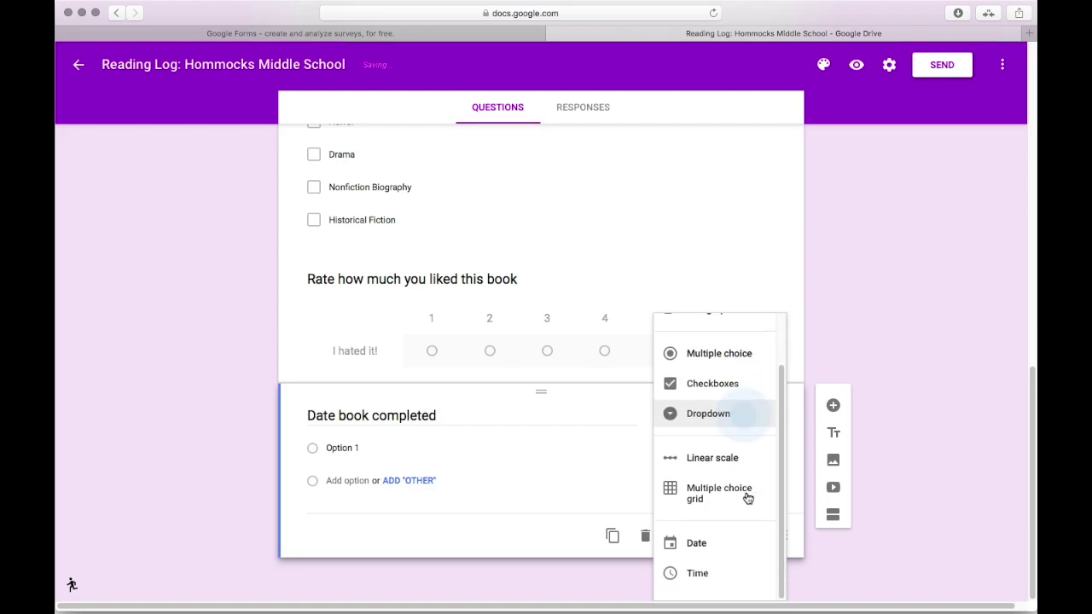
pyautogui.click(742, 541)
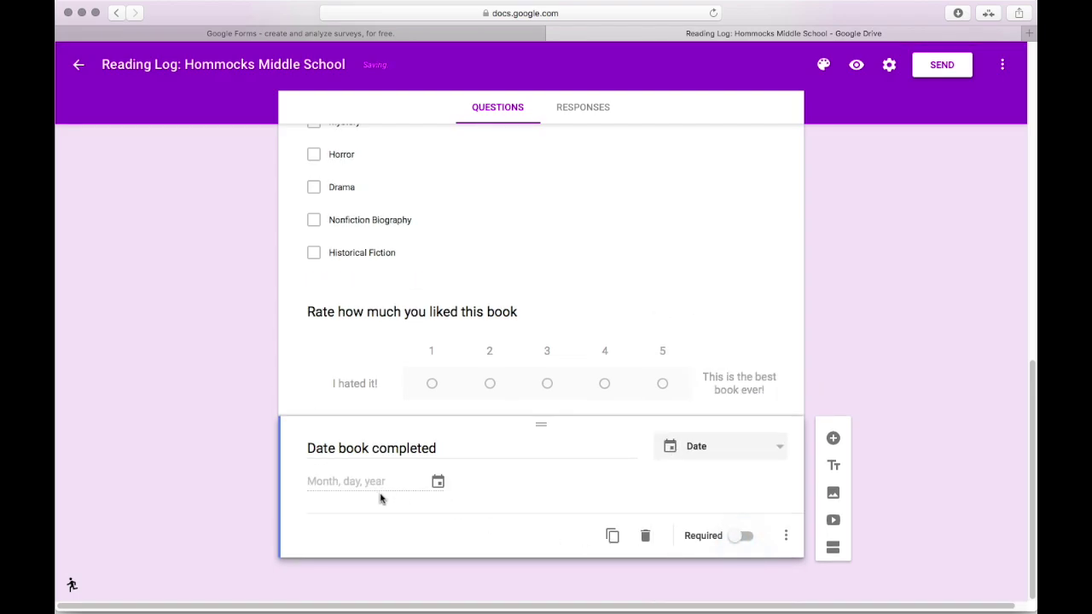
pyautogui.click(746, 539)
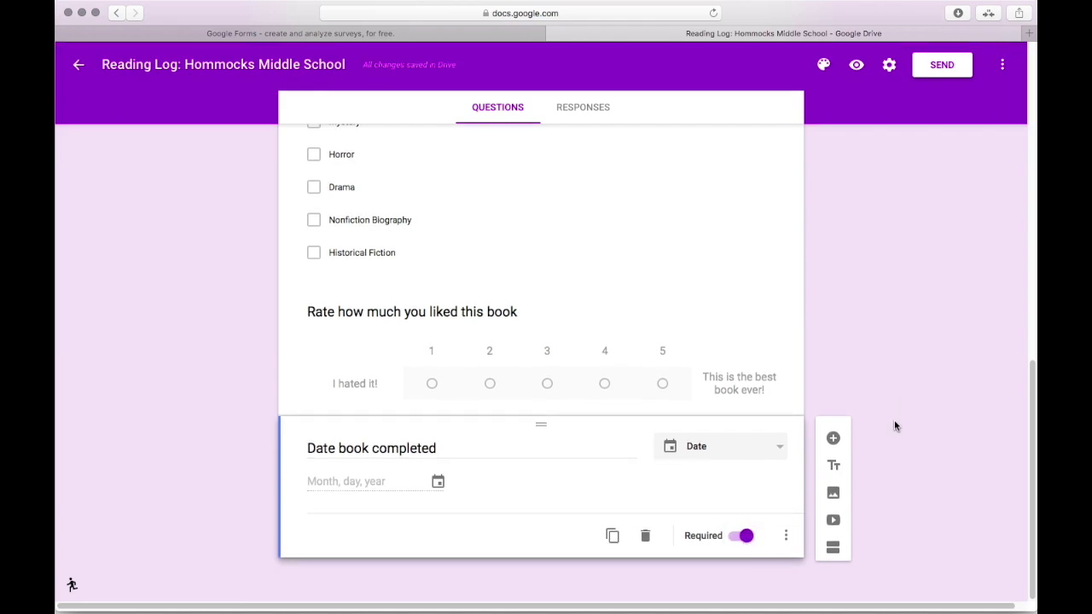
# - Add 'Total number pages read' as a required Short answer question below the date question
pyautogui.click(836, 439)
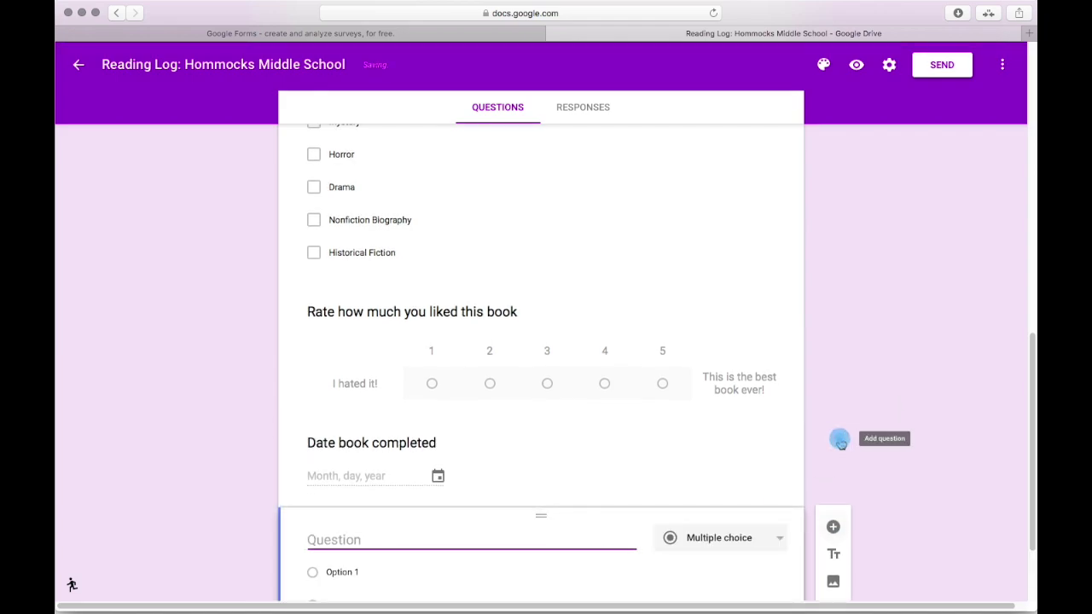
pyautogui.write('Tot')
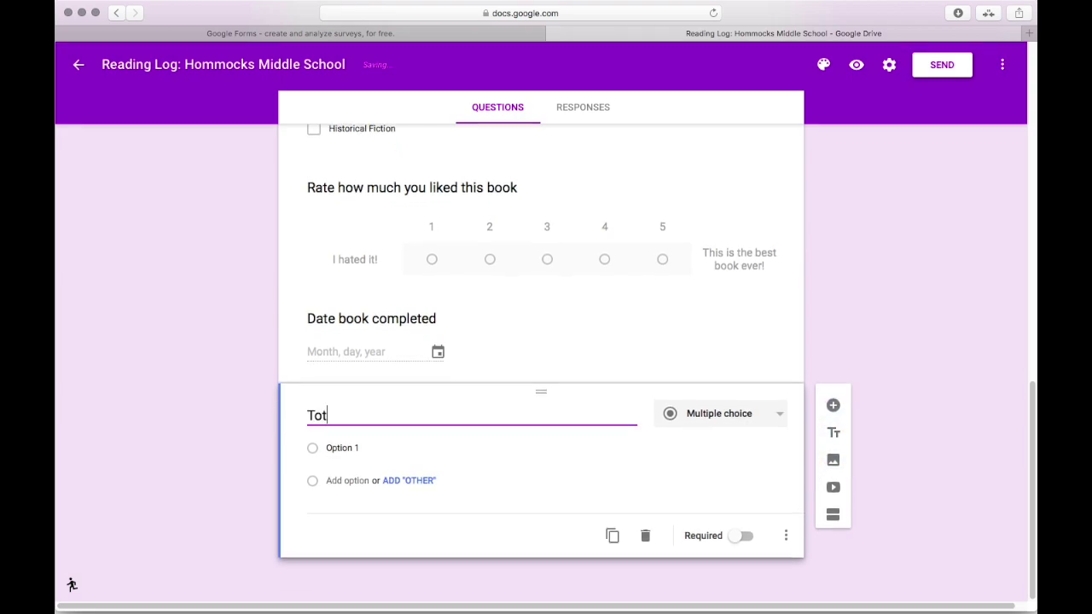
pyautogui.write('al number pa')
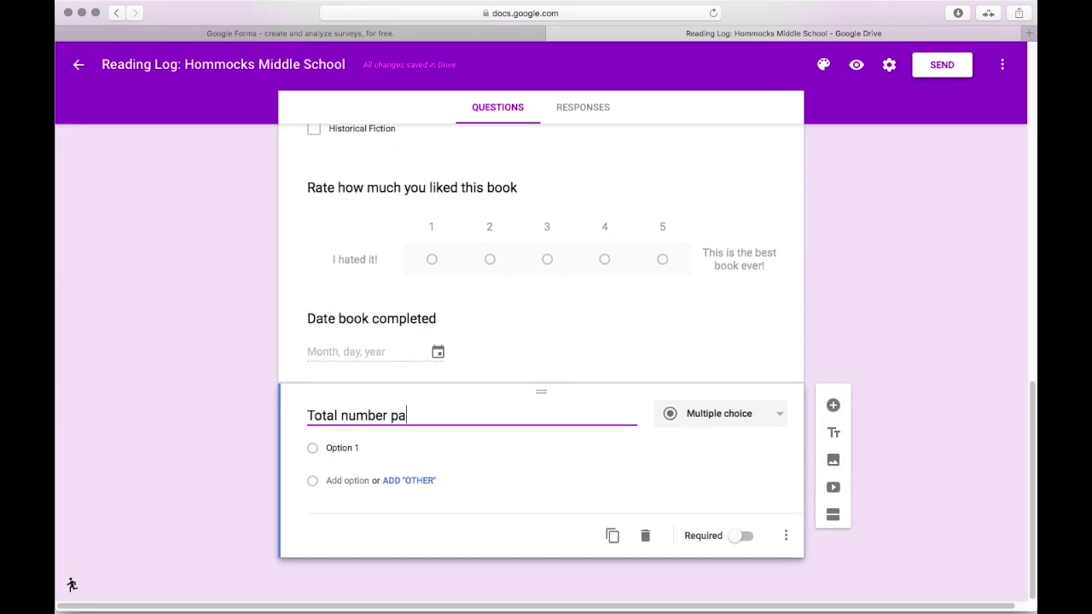
pyautogui.write('ges read')
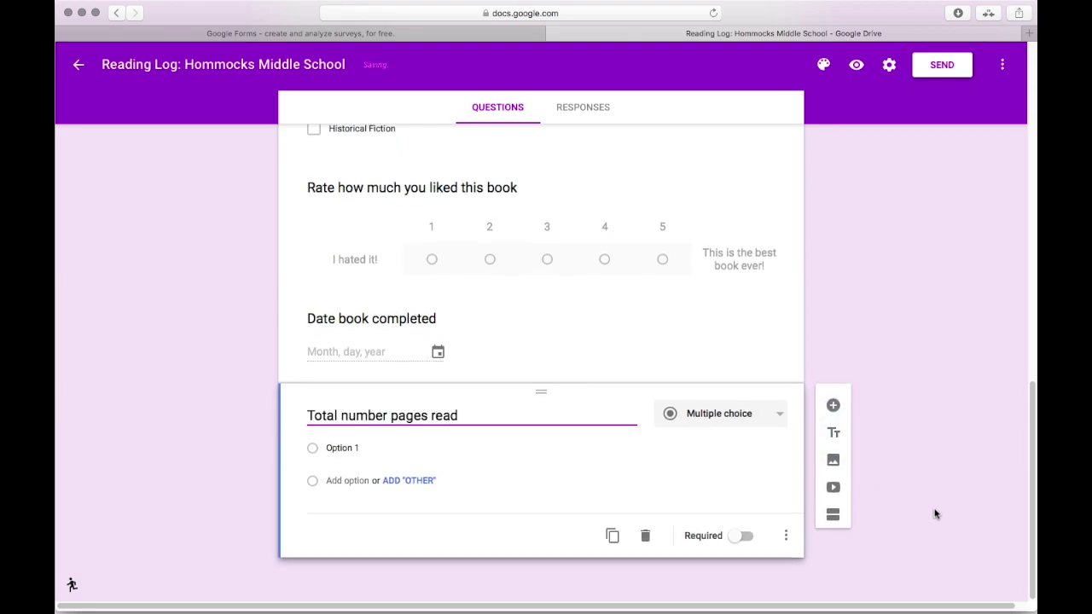
pyautogui.click(751, 419)
pyautogui.scroll(-2, 734, 491)
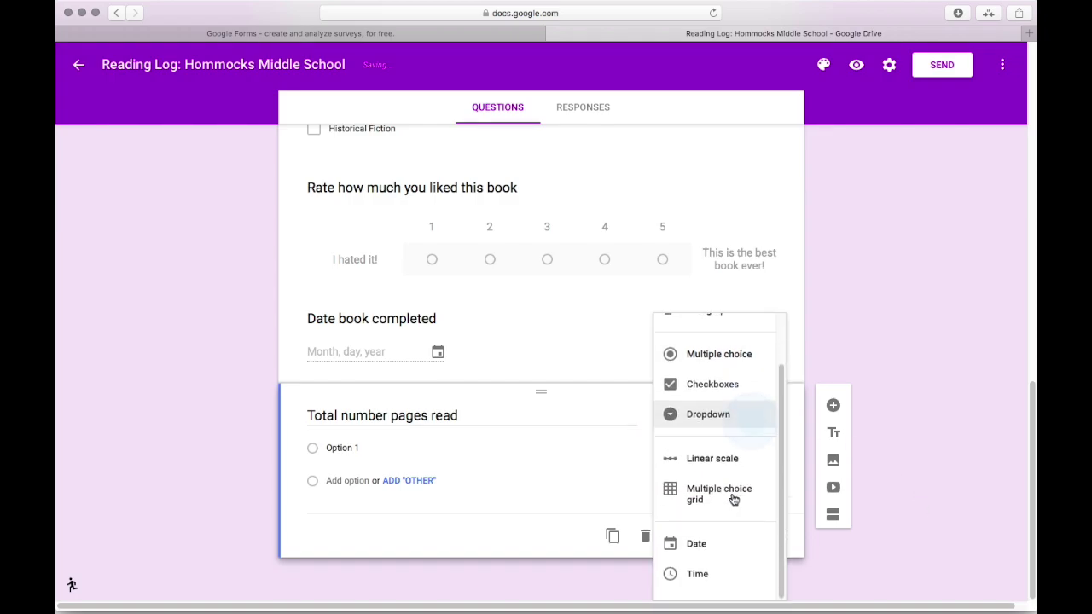
pyautogui.scroll(2, 732, 497)
pyautogui.click(719, 349)
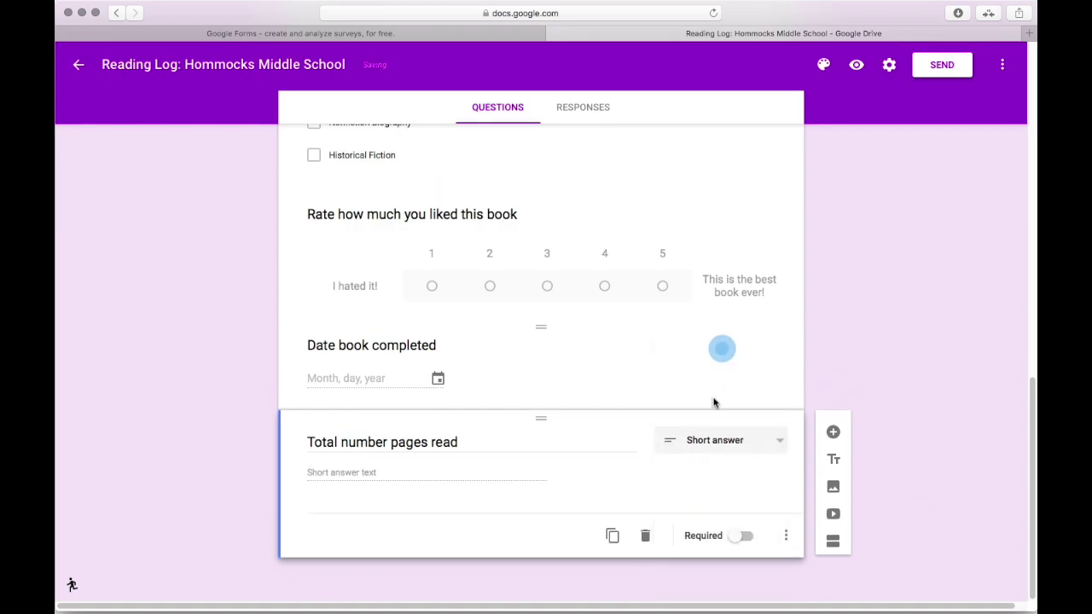
pyautogui.click(743, 535)
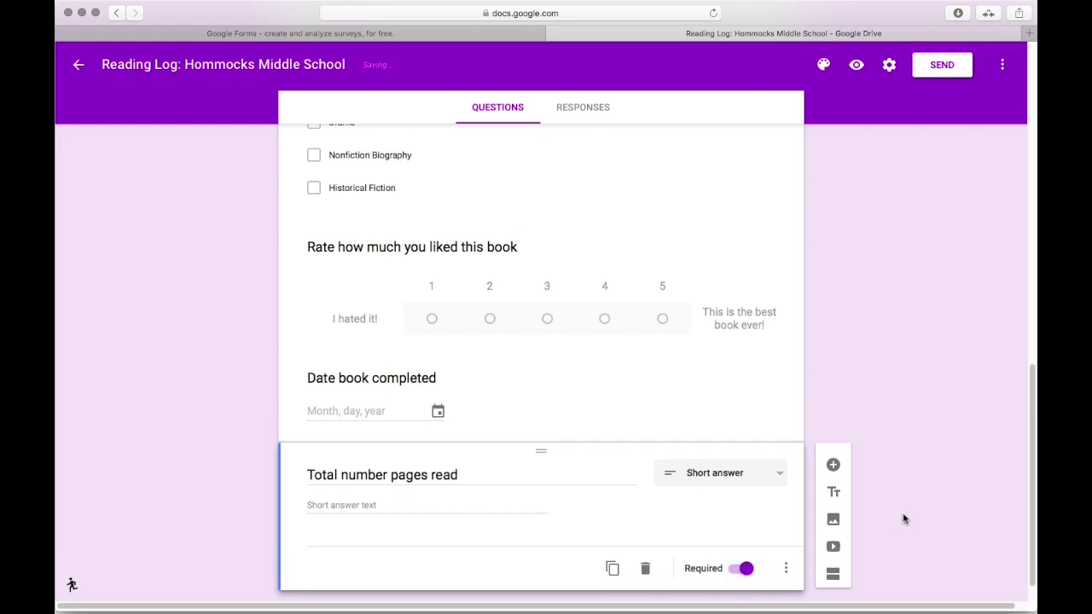
pyautogui.scroll(15, 905, 517)
pyautogui.scroll(-15, 840, 453)
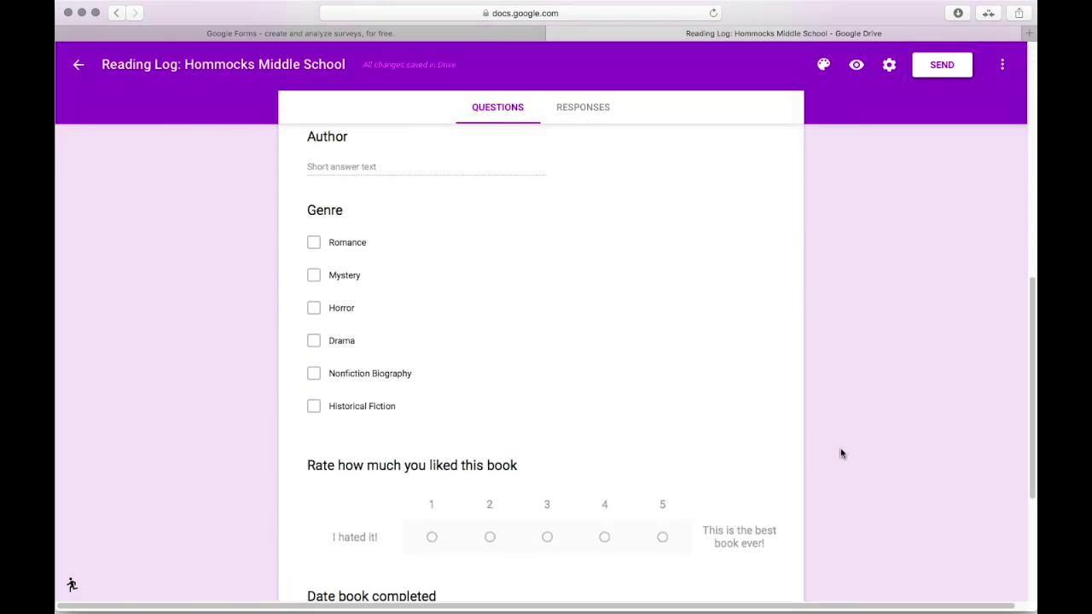
pyautogui.scroll(15, 840, 454)
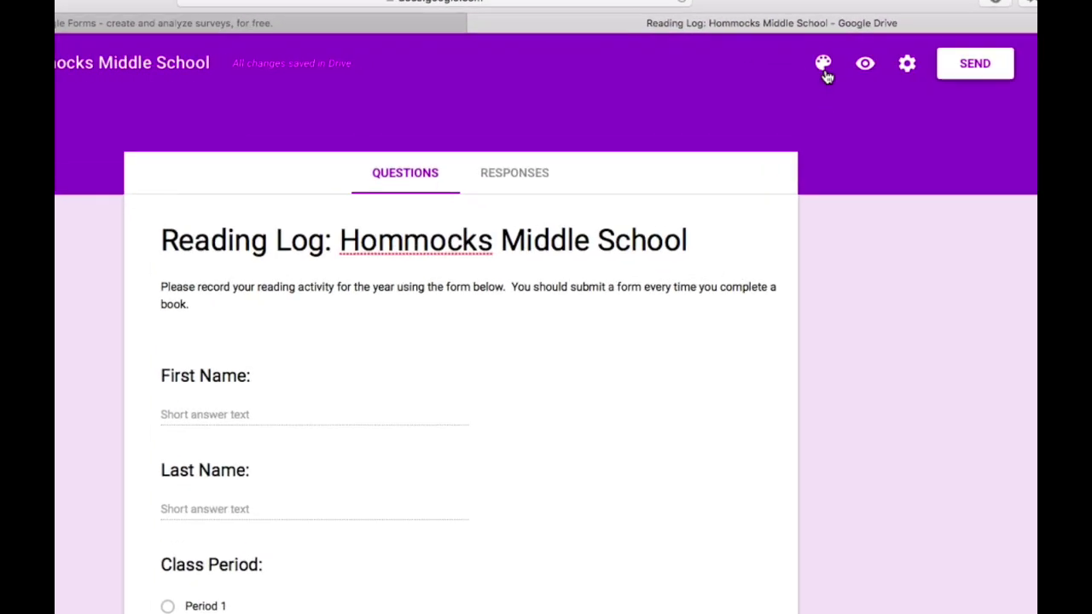
# - Try the light blue and grey themes, then settle on the teal colour theme
pyautogui.click(824, 64)
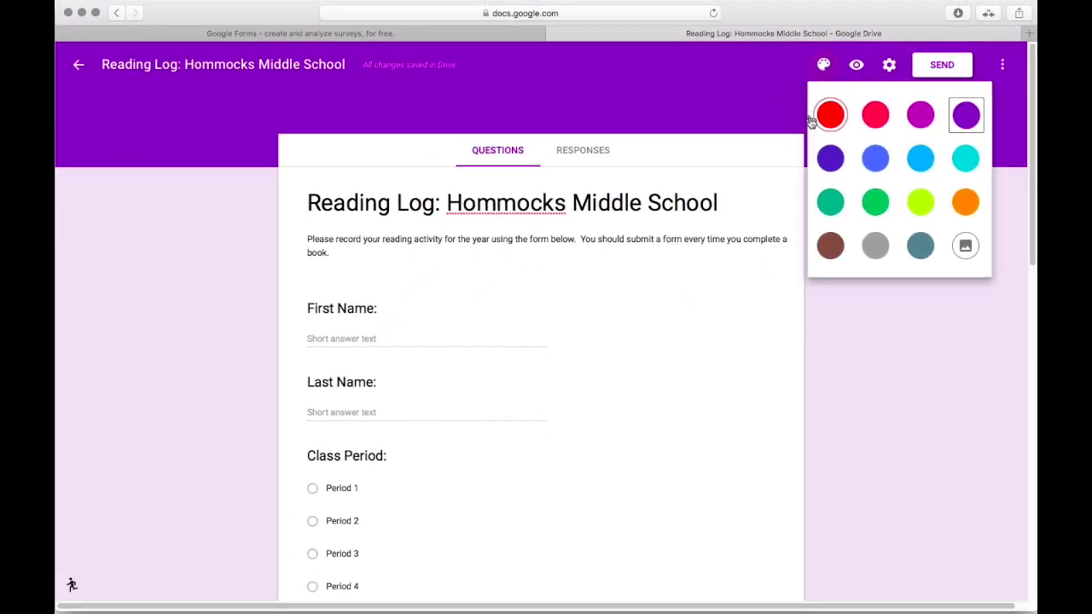
pyautogui.click(916, 156)
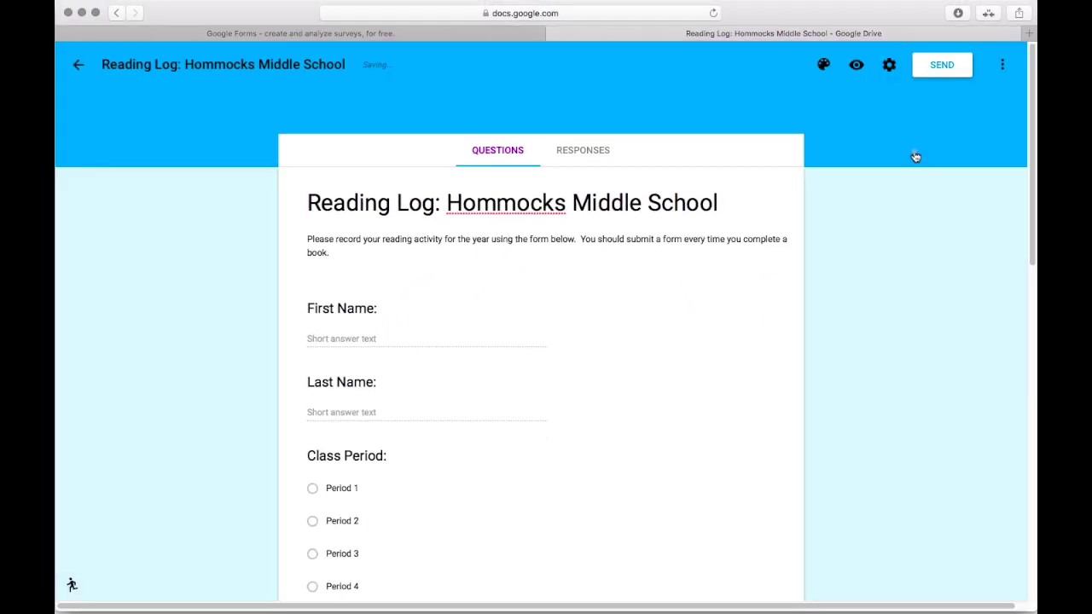
pyautogui.click(824, 65)
pyautogui.click(877, 248)
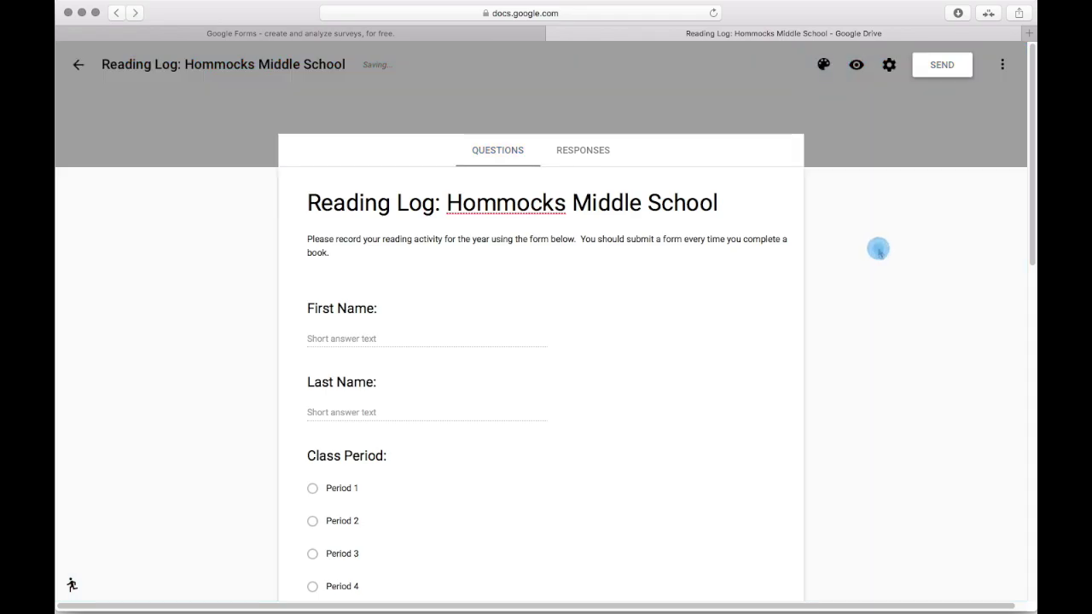
pyautogui.click(823, 64)
pyautogui.click(921, 245)
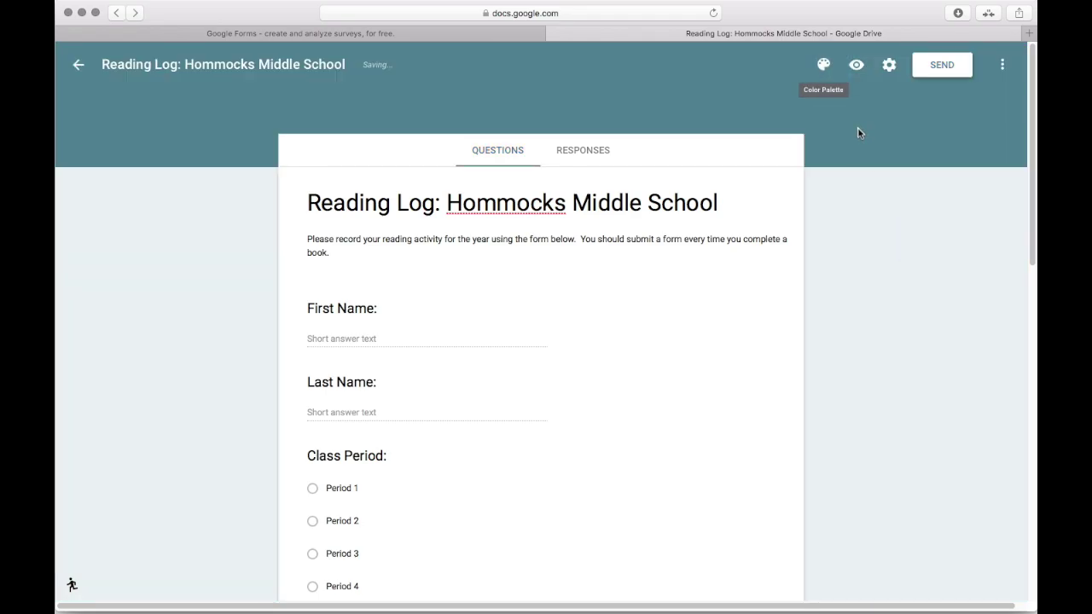
# - In Settings, change 'Who can respond?' from Mamkschools.org only to Anyone
pyautogui.click(890, 68)
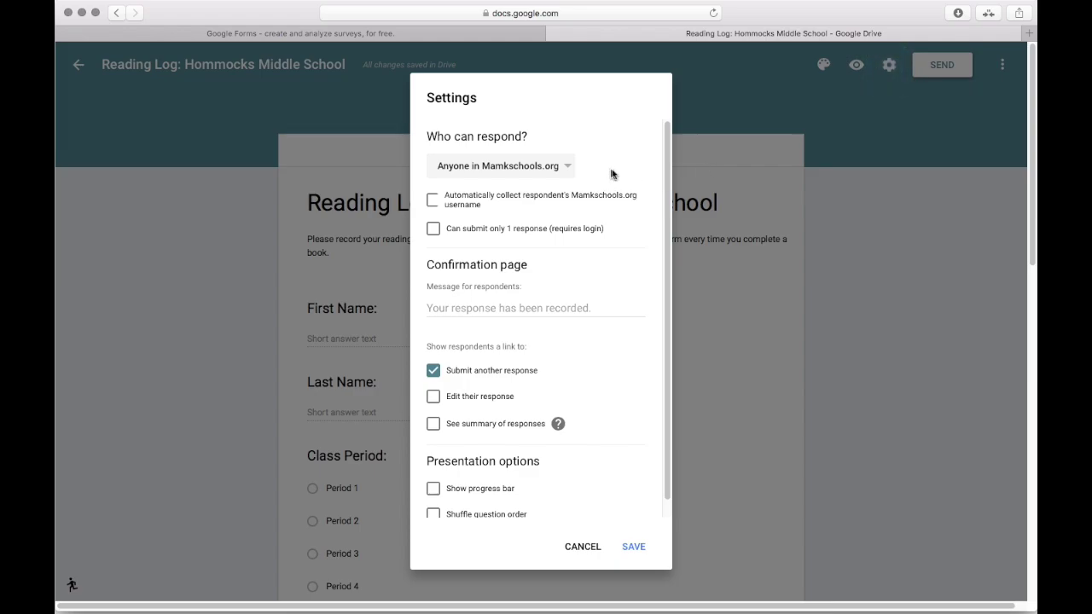
pyautogui.scroll(-1, 611, 174)
pyautogui.scroll(1, 611, 174)
pyautogui.click(553, 168)
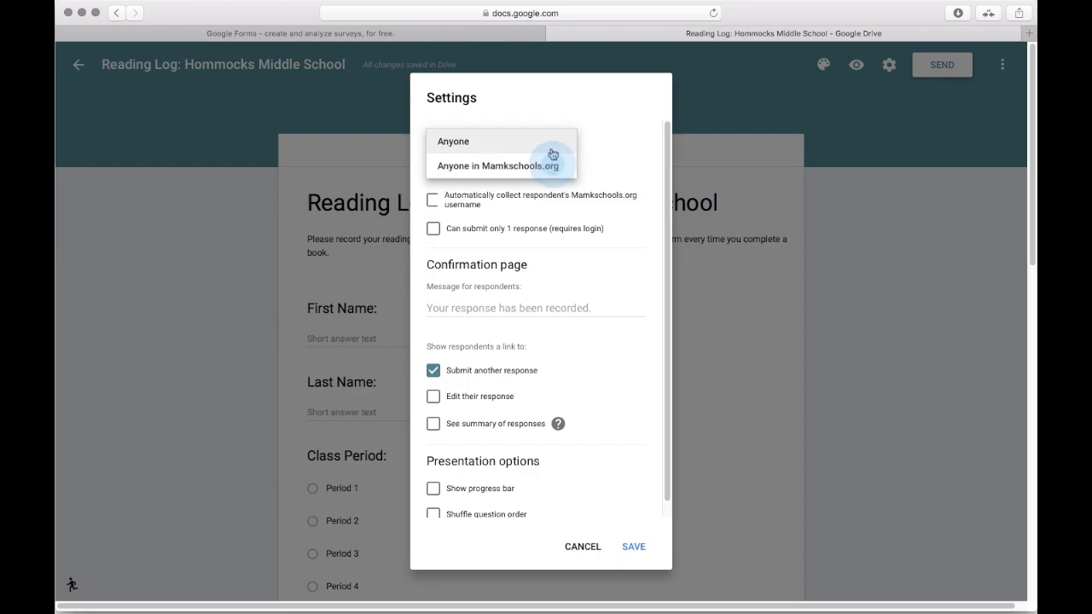
pyautogui.click(552, 152)
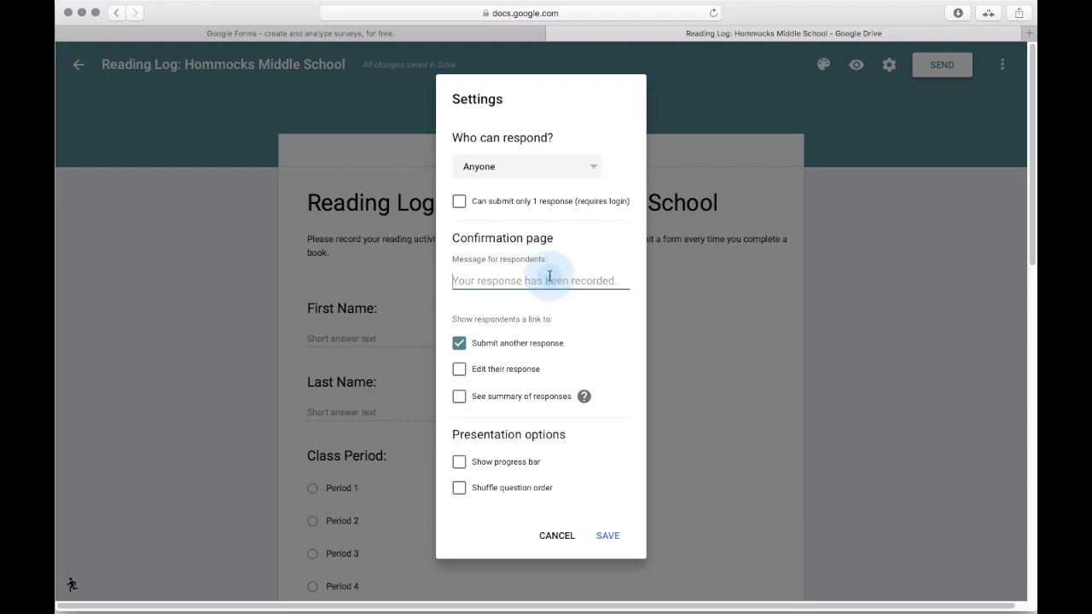
# - Set the confirmation message to 'Great job! Now get started on a new book!'
pyautogui.write('Great job! Now get started on')
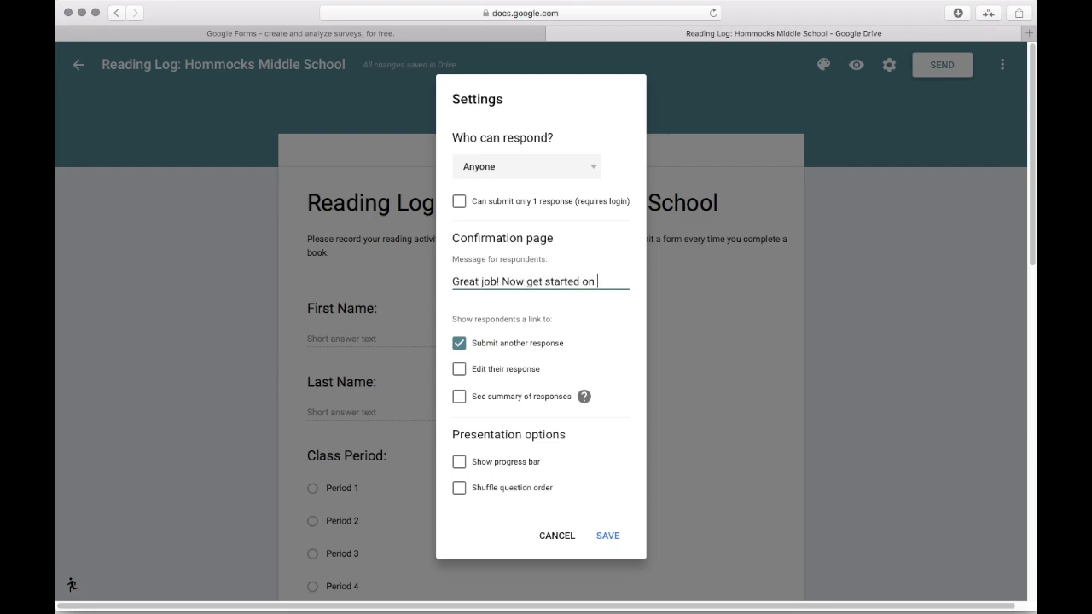
pyautogui.write('w book!')
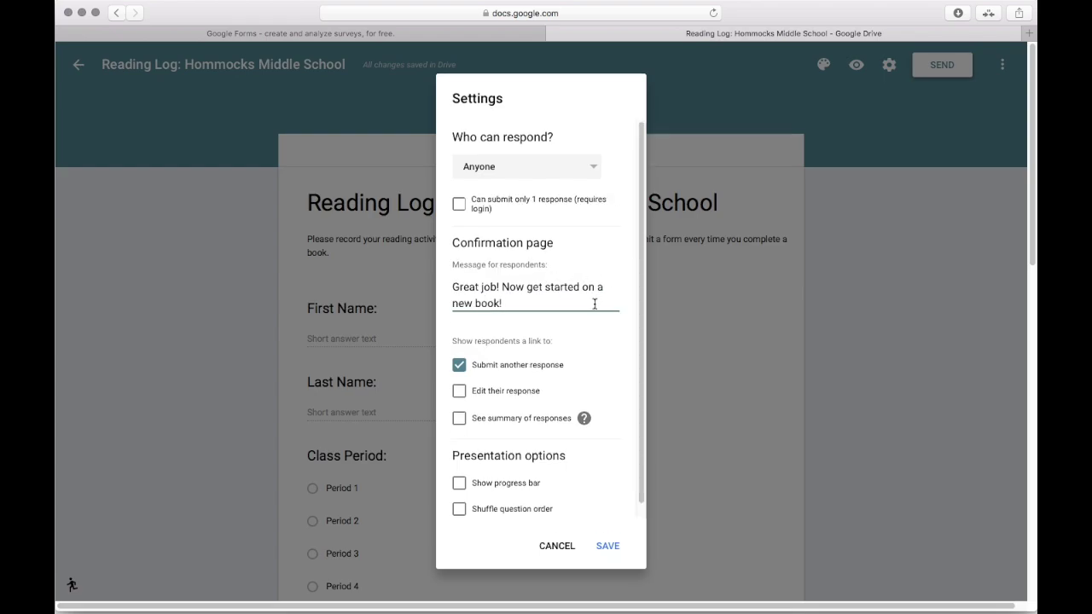
pyautogui.scroll(-1, 595, 306)
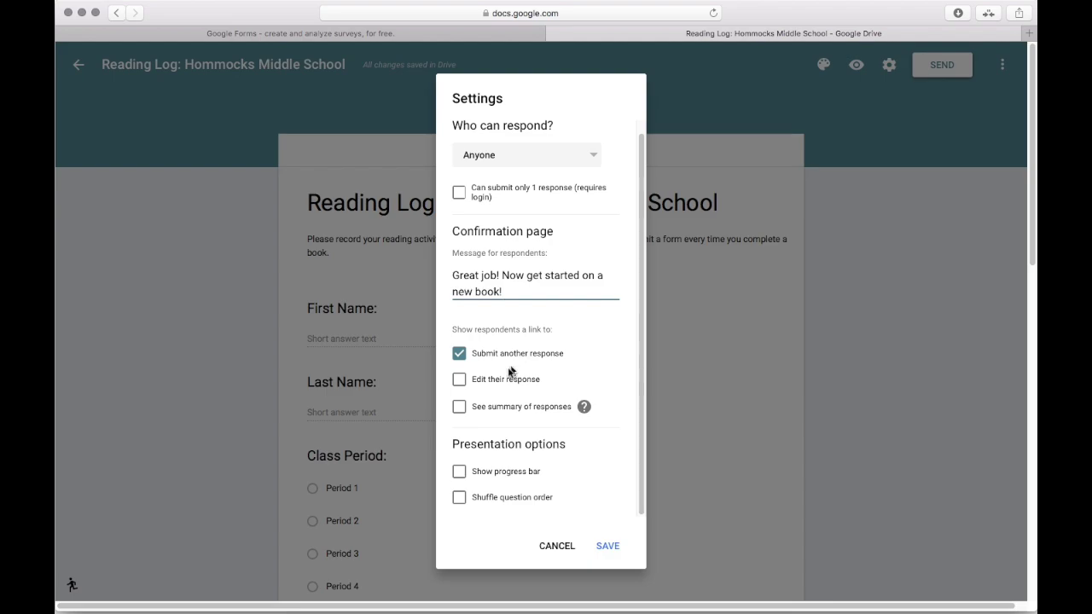
# - Keep response editing off, and enable 'See summary of responses' and 'Show progress bar'
pyautogui.click(461, 382)
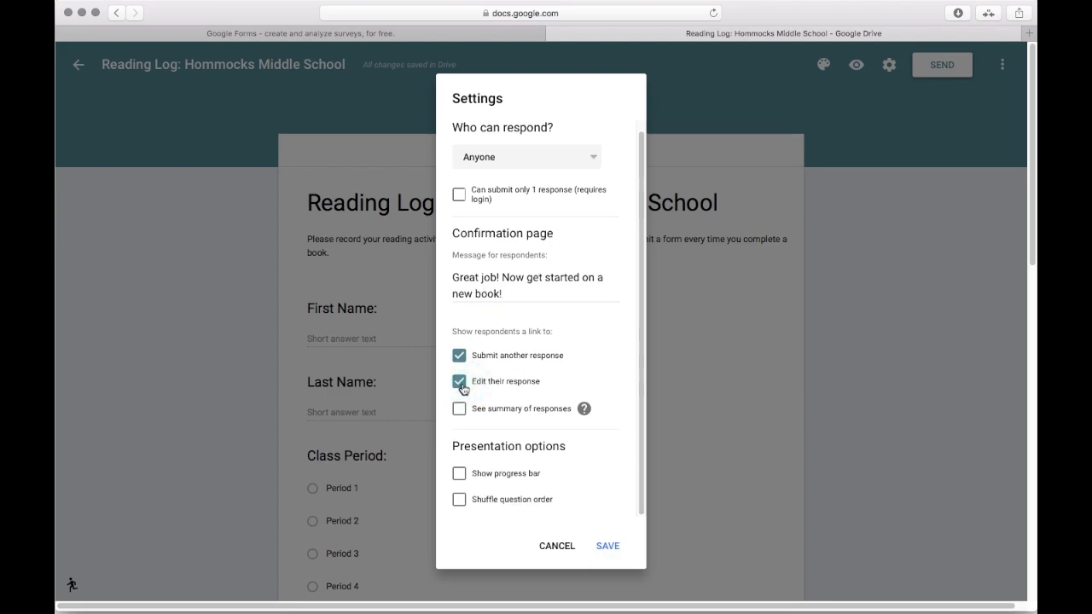
pyautogui.click(461, 385)
pyautogui.click(461, 414)
pyautogui.click(458, 476)
# - Save the response settings and reach the Link sharing options through Add collaborators
pyautogui.click(607, 545)
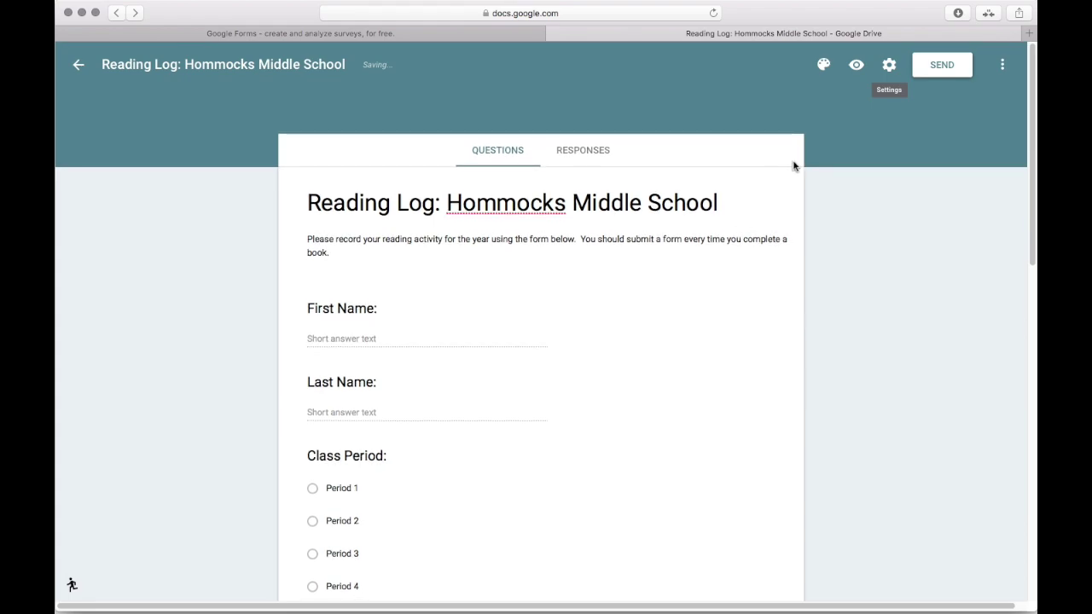
pyautogui.click(1004, 72)
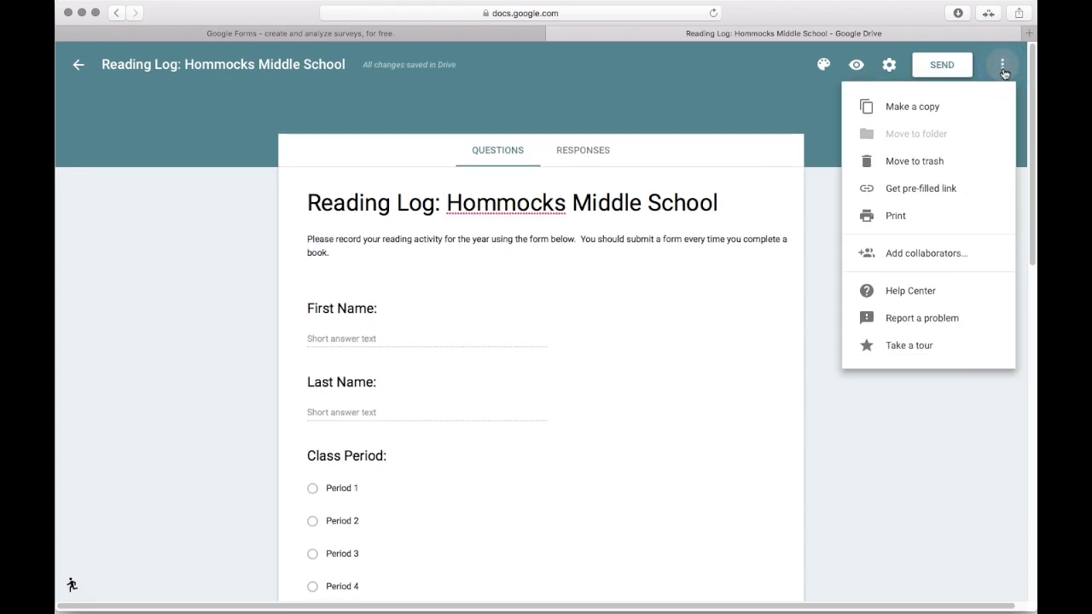
pyautogui.click(952, 255)
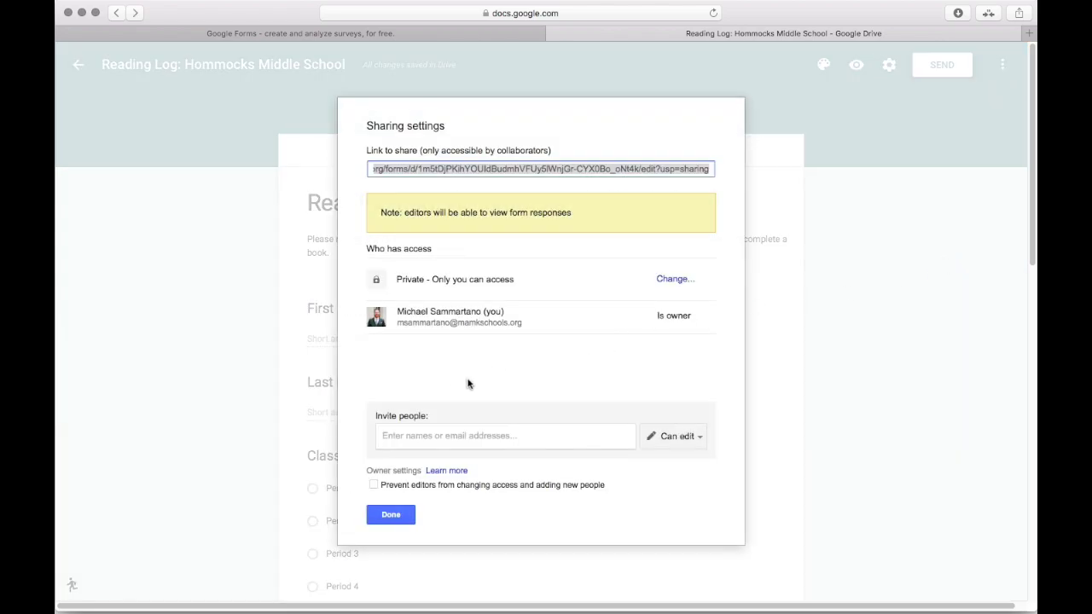
pyautogui.click(471, 438)
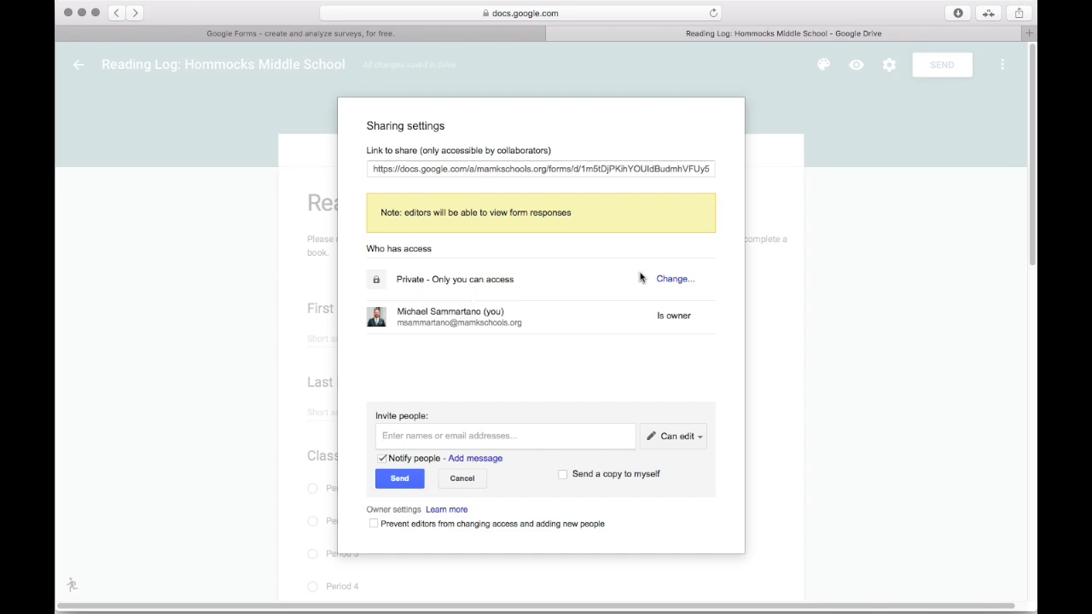
pyautogui.click(675, 280)
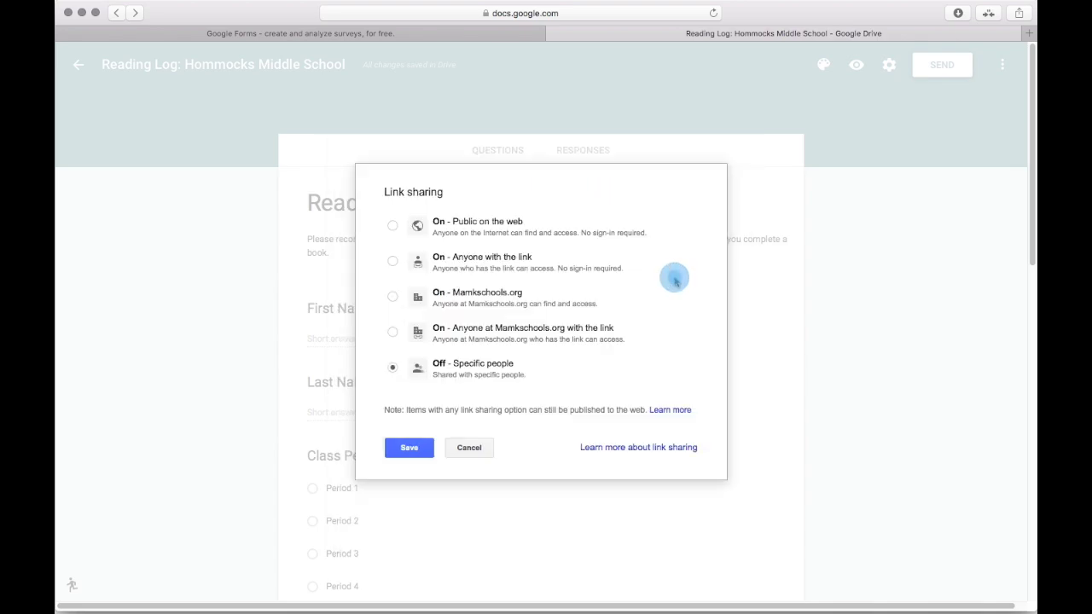
# - After comparing the link-sharing options, save link sharing as 'On - Public on the web'
pyautogui.click(394, 227)
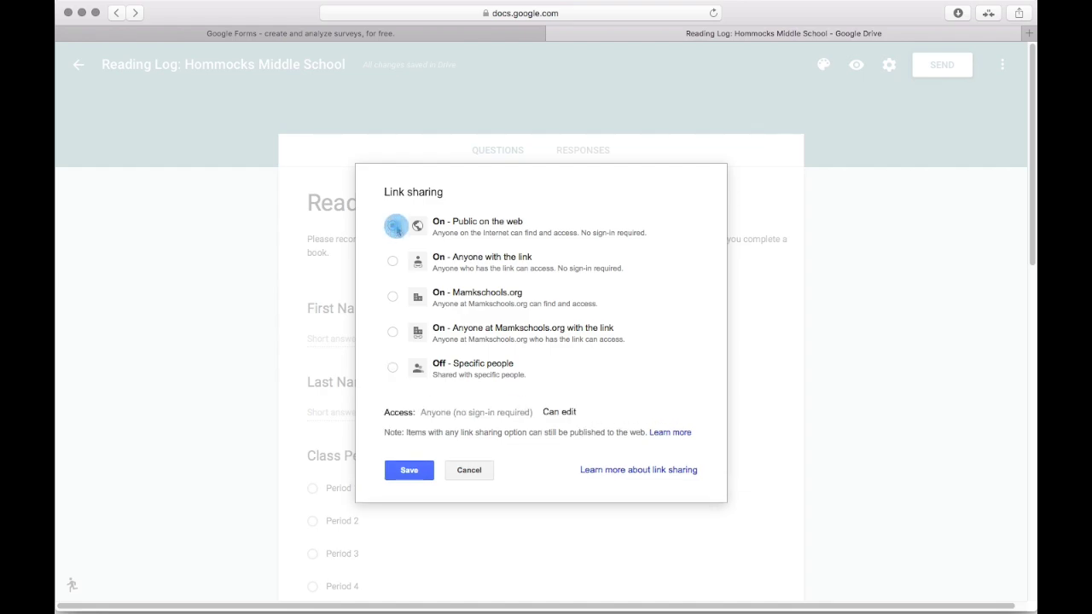
pyautogui.click(393, 262)
pyautogui.click(392, 226)
pyautogui.click(552, 413)
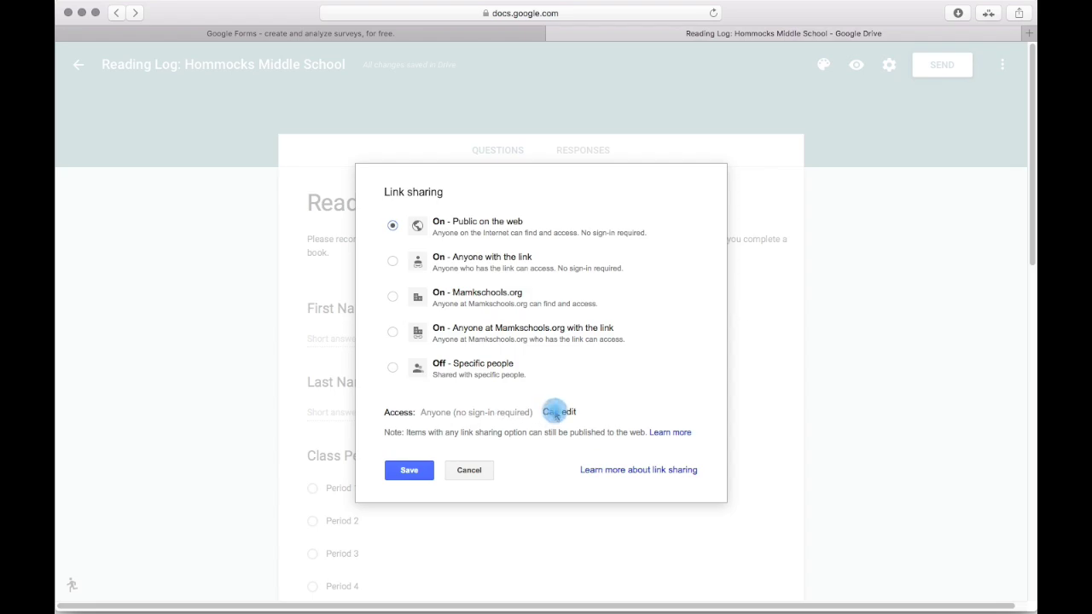
pyautogui.click(392, 262)
pyautogui.click(393, 297)
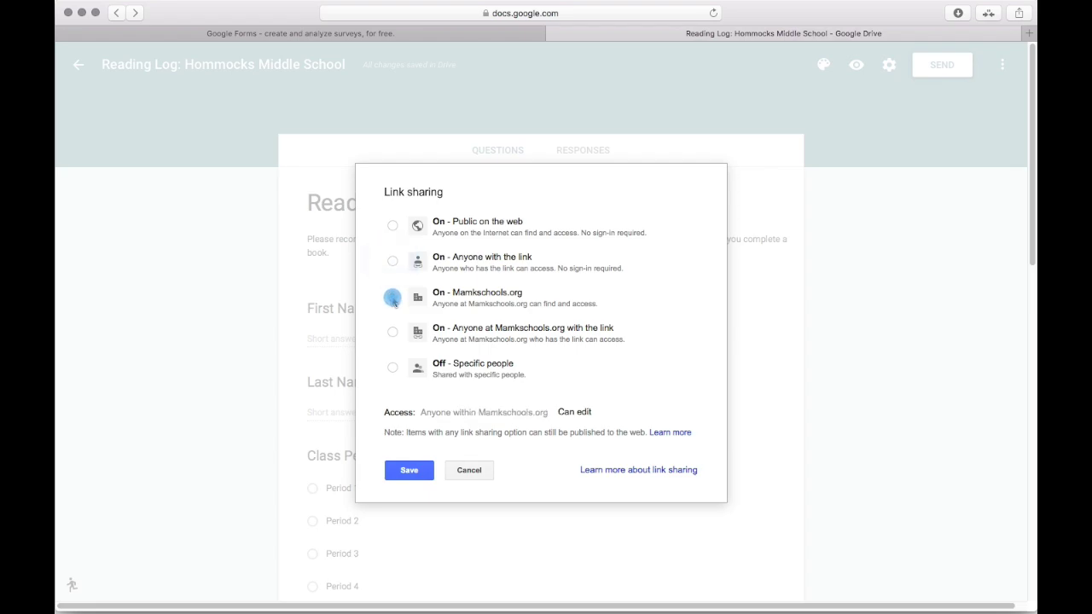
pyautogui.click(574, 412)
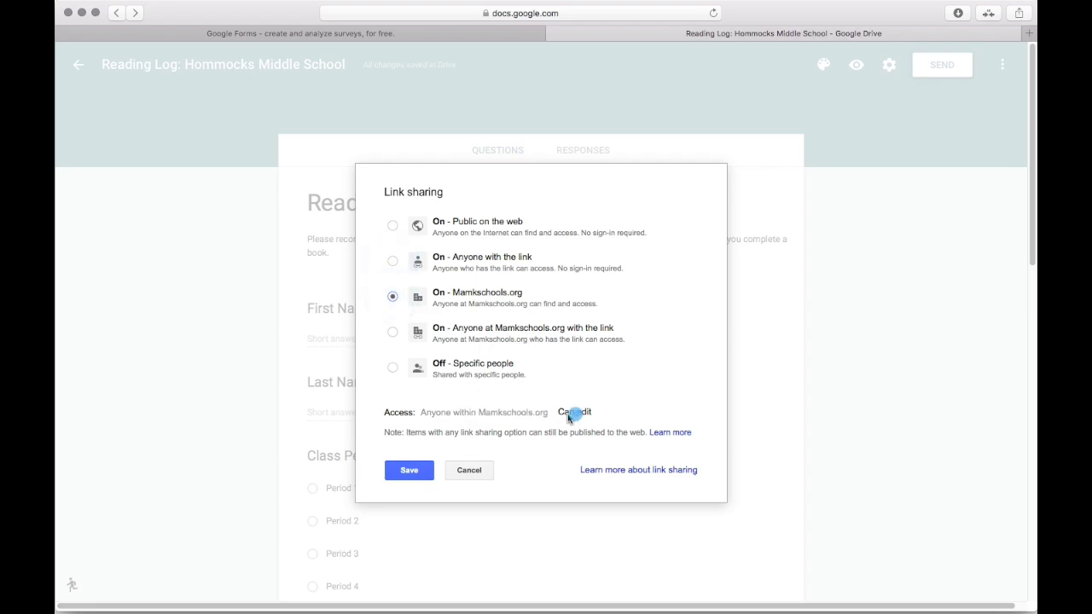
pyautogui.click(393, 332)
pyautogui.click(392, 368)
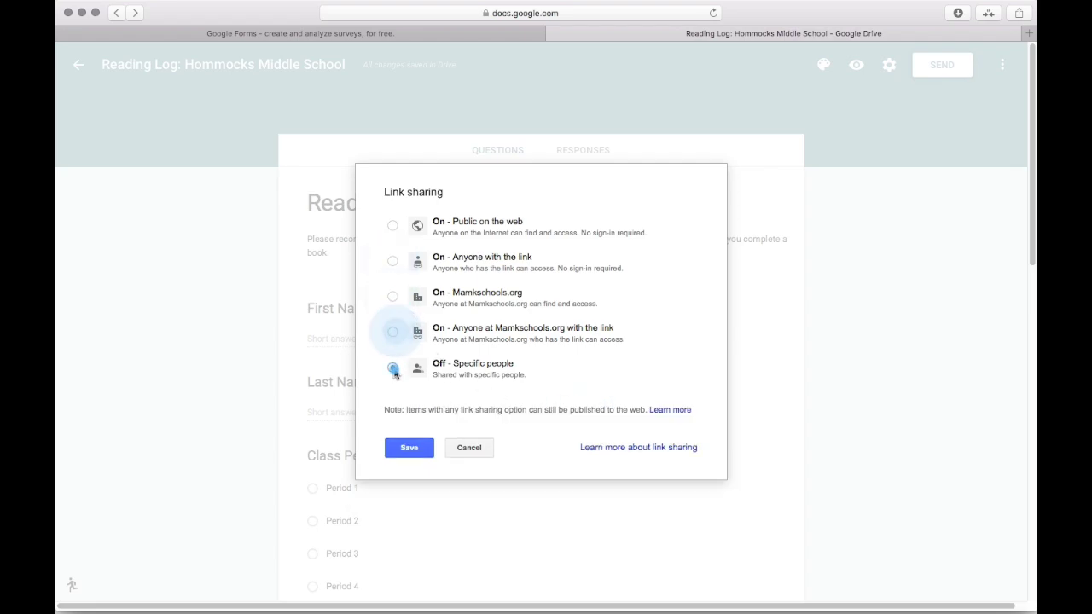
pyautogui.click(393, 225)
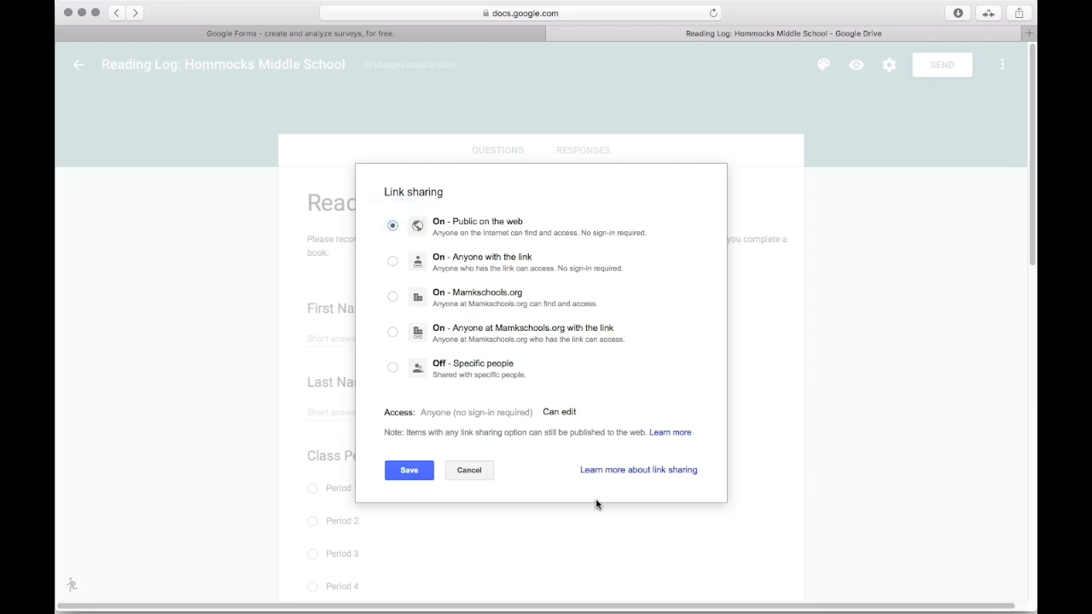
pyautogui.click(409, 471)
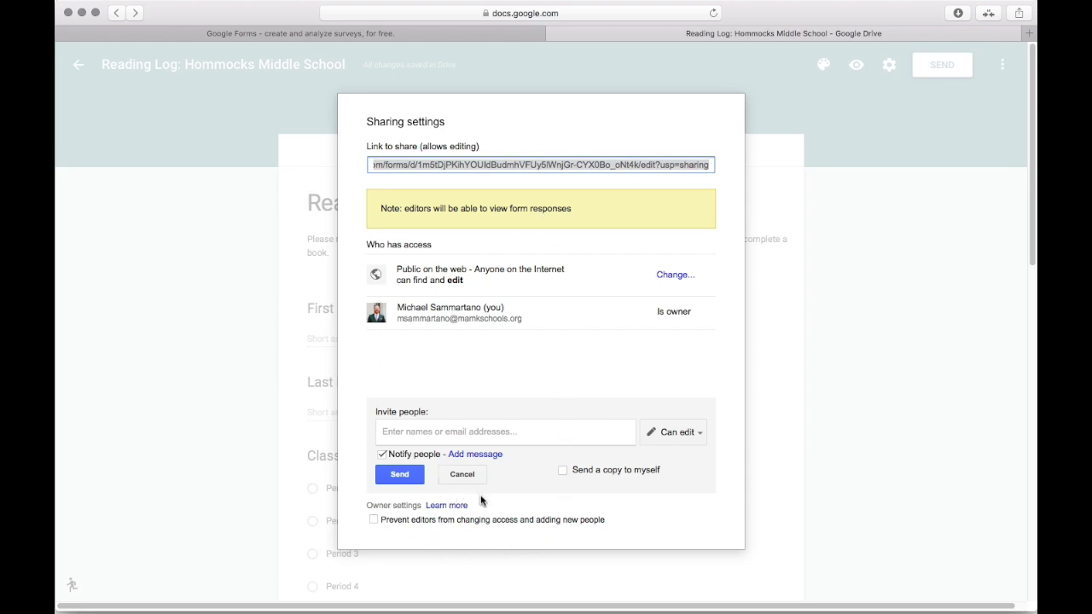
# - Close the Sharing settings with Done and bring up the Send form dialog
pyautogui.scroll(-1, 648, 322)
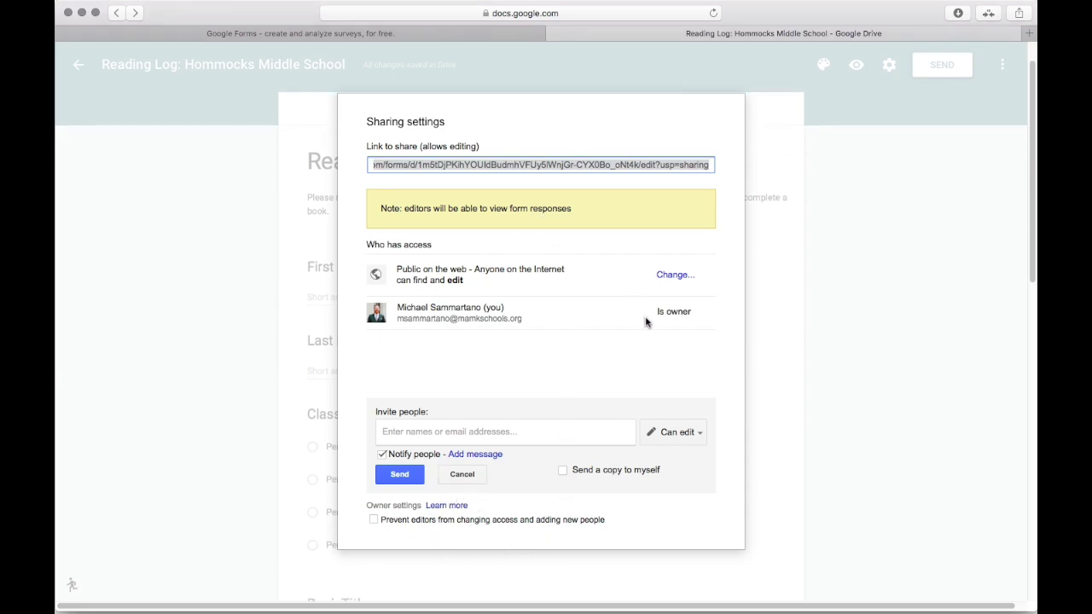
pyautogui.click(688, 314)
pyautogui.click(461, 482)
pyautogui.click(403, 511)
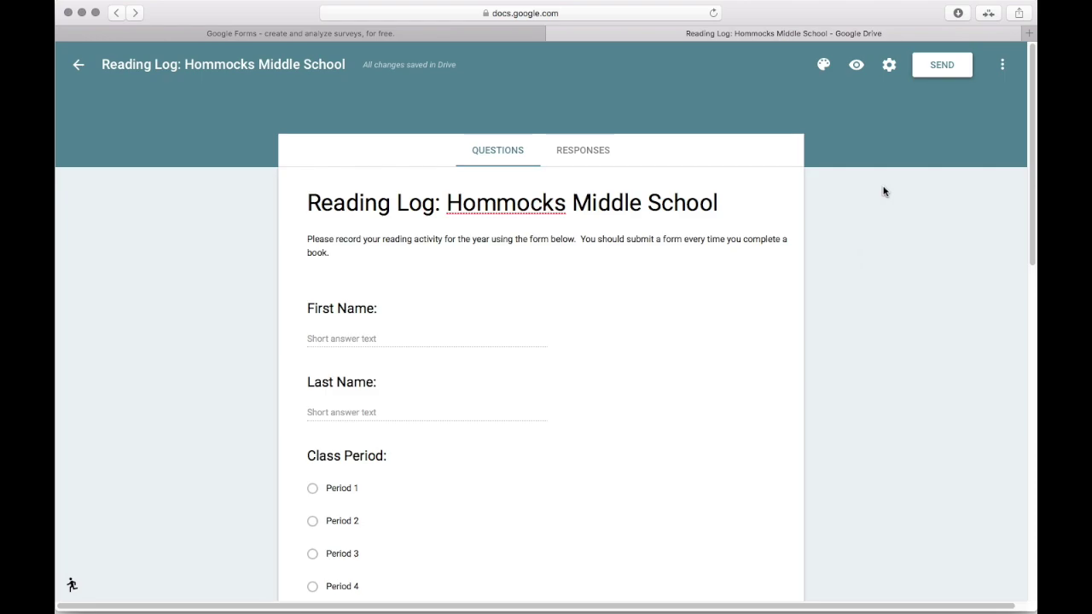
pyautogui.click(951, 75)
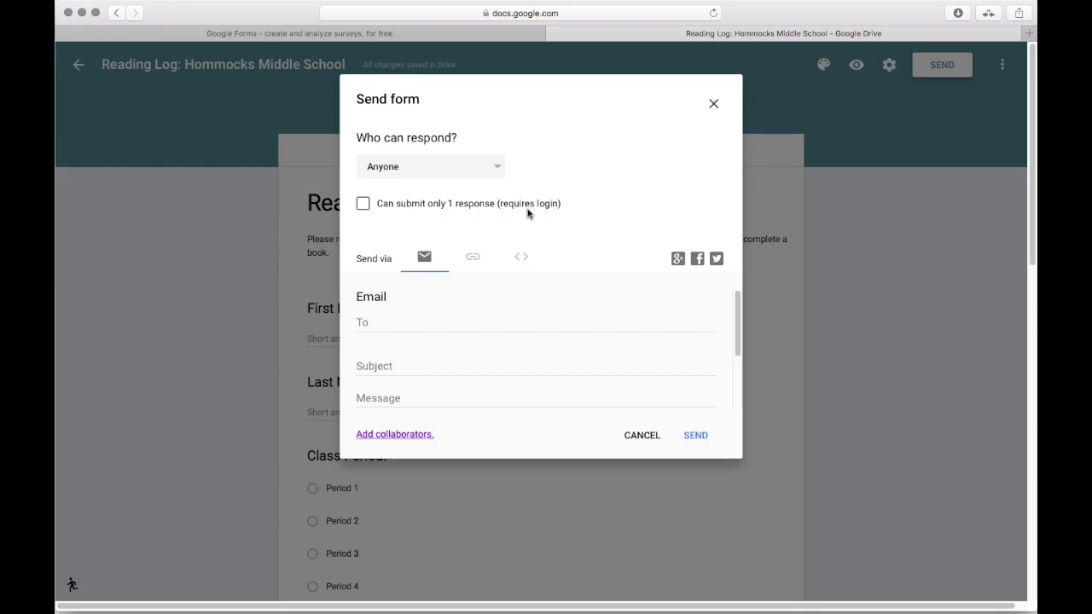
# - Switch Send form to the link option with Shorten URL ticked, and view the embed code
pyautogui.click(479, 266)
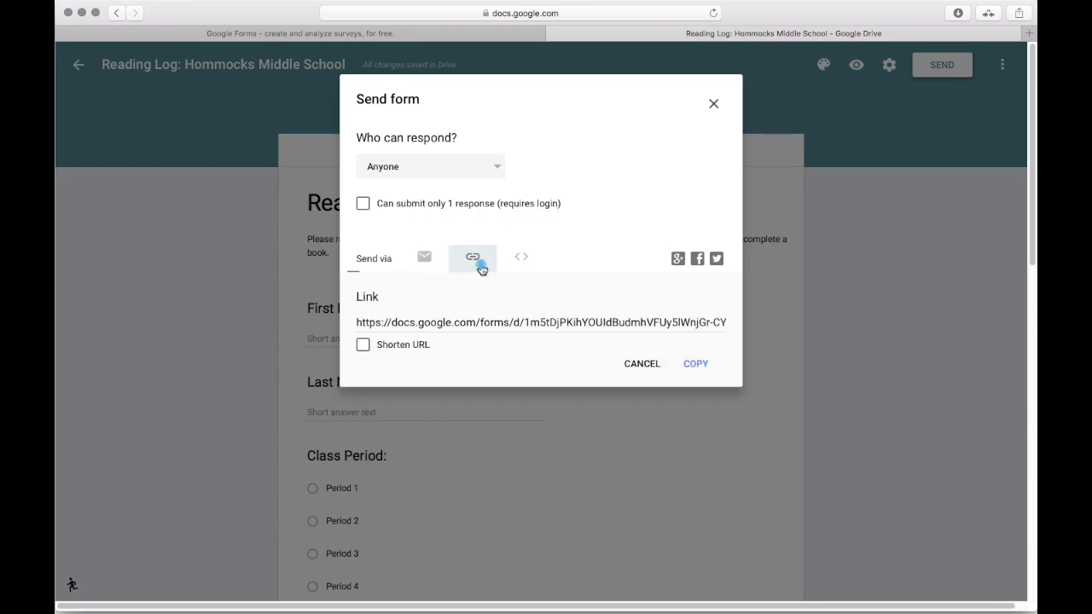
pyautogui.click(471, 322)
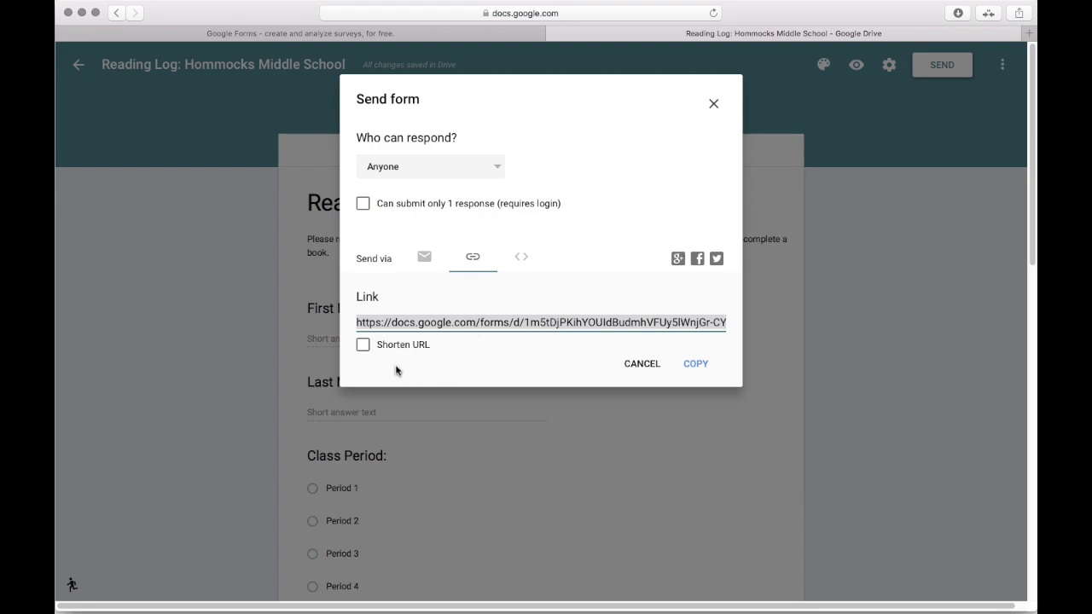
pyautogui.click(363, 345)
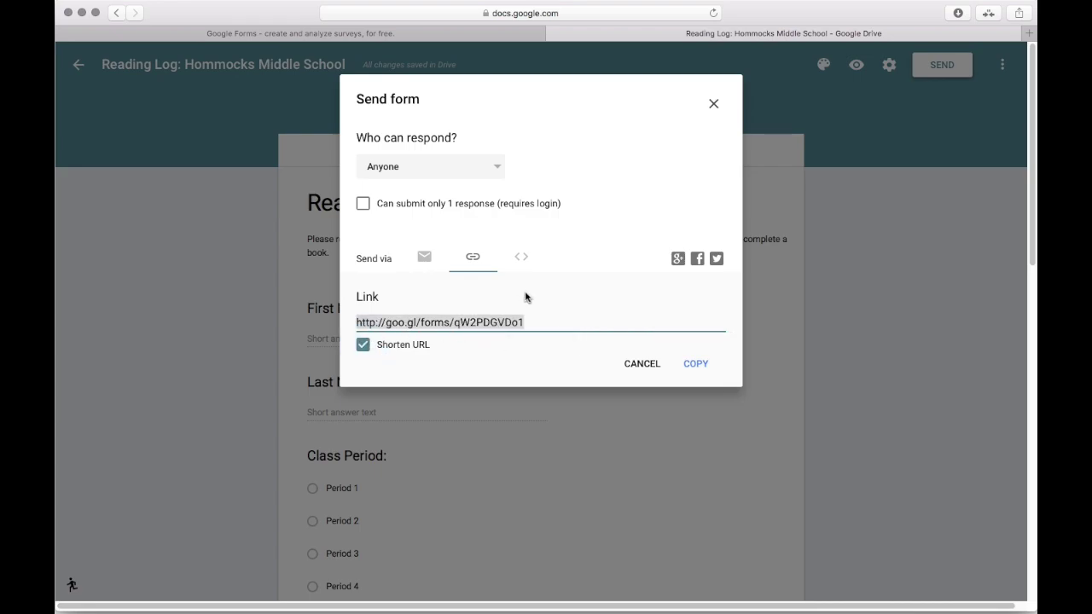
pyautogui.click(522, 258)
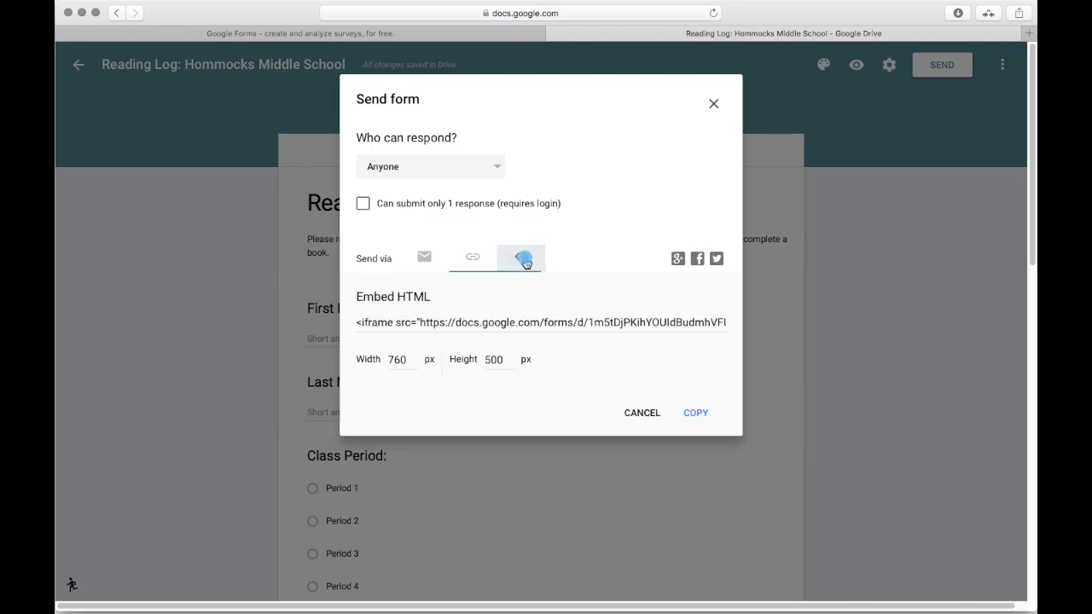
pyautogui.click(488, 322)
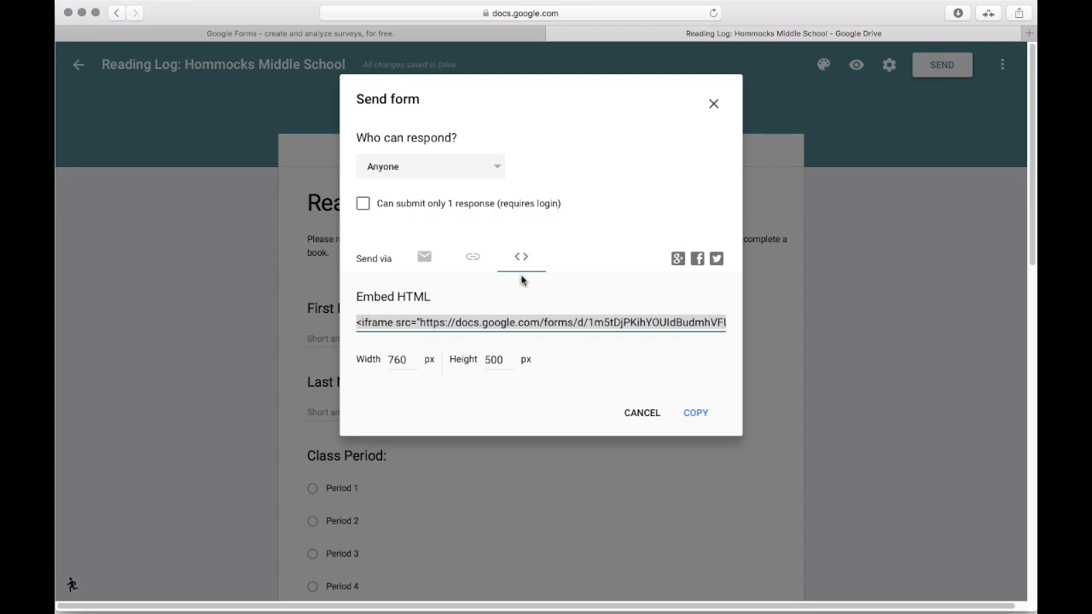
# - Copy the shortened form link to the clipboard and close the Send form dialog
pyautogui.click(478, 261)
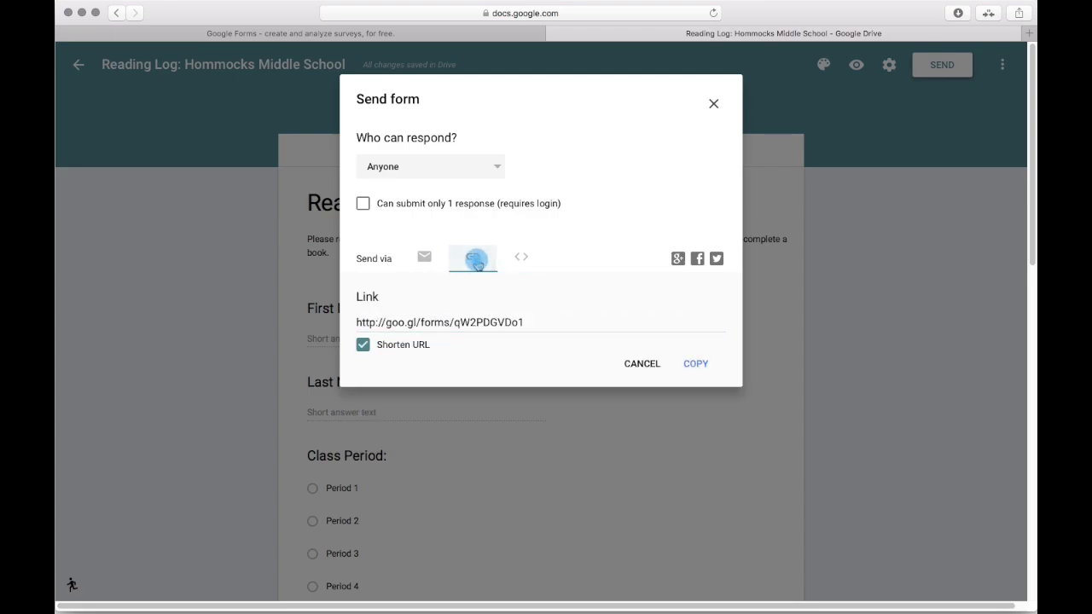
pyautogui.click(452, 323)
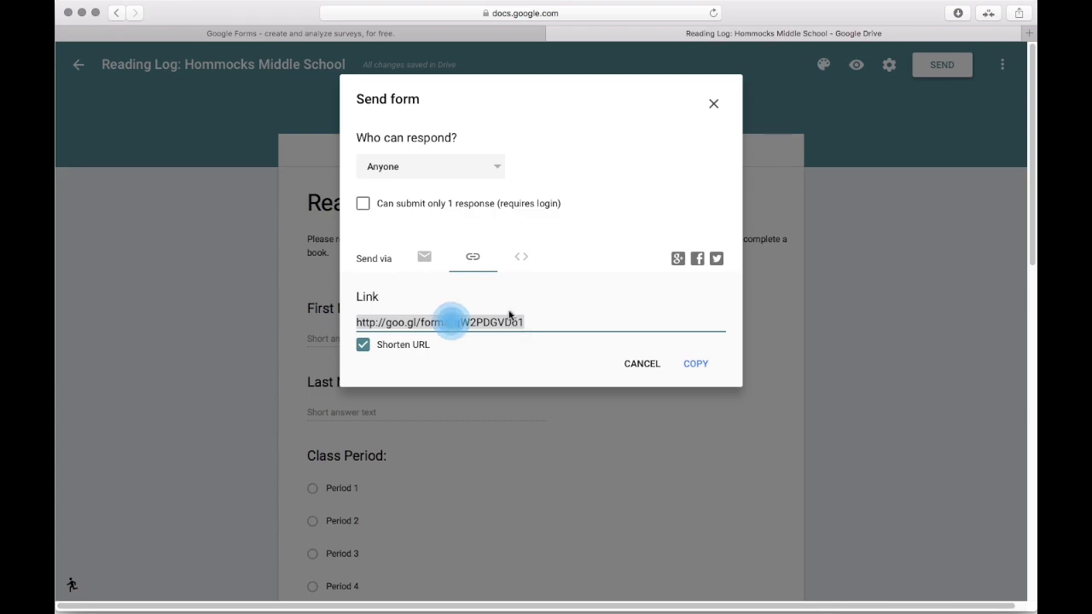
pyautogui.click(691, 369)
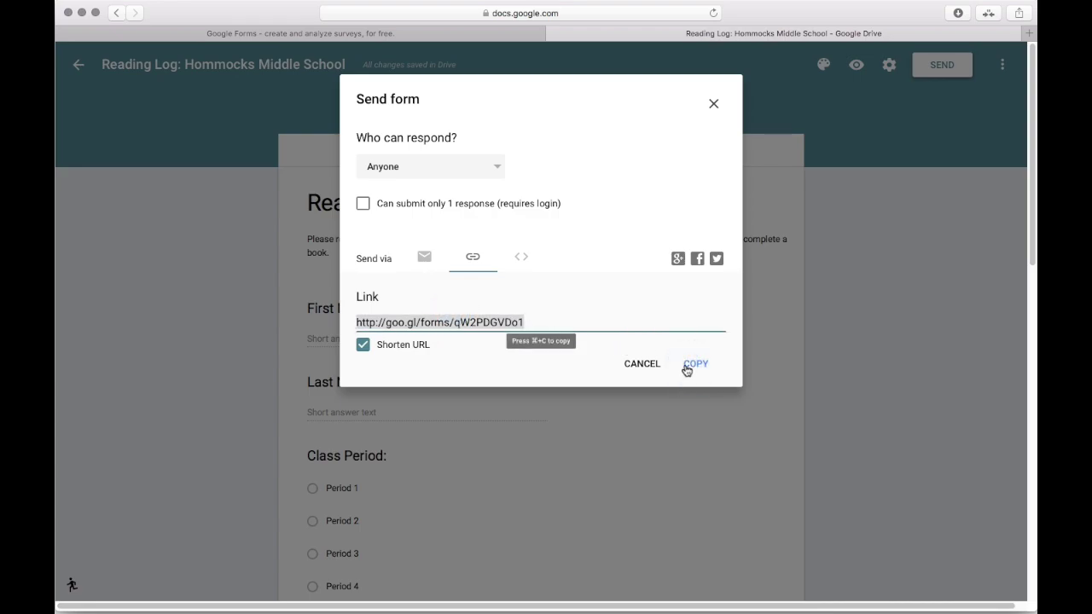
pyautogui.press('super+c')
pyautogui.click(715, 106)
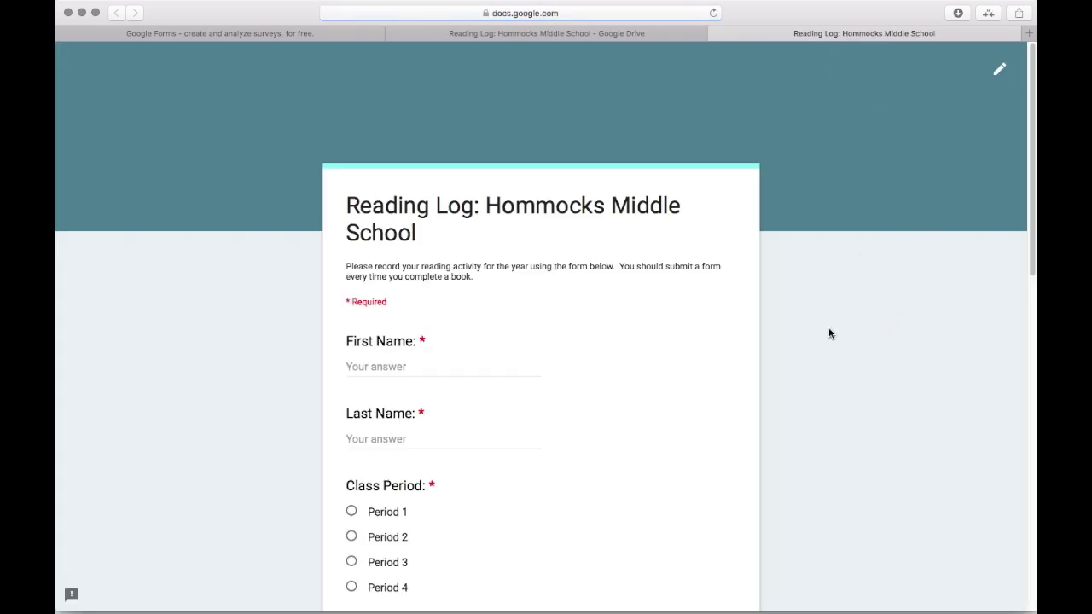
# - In the live form, enter the student's first and last name and choose Period 1
pyautogui.click(421, 373)
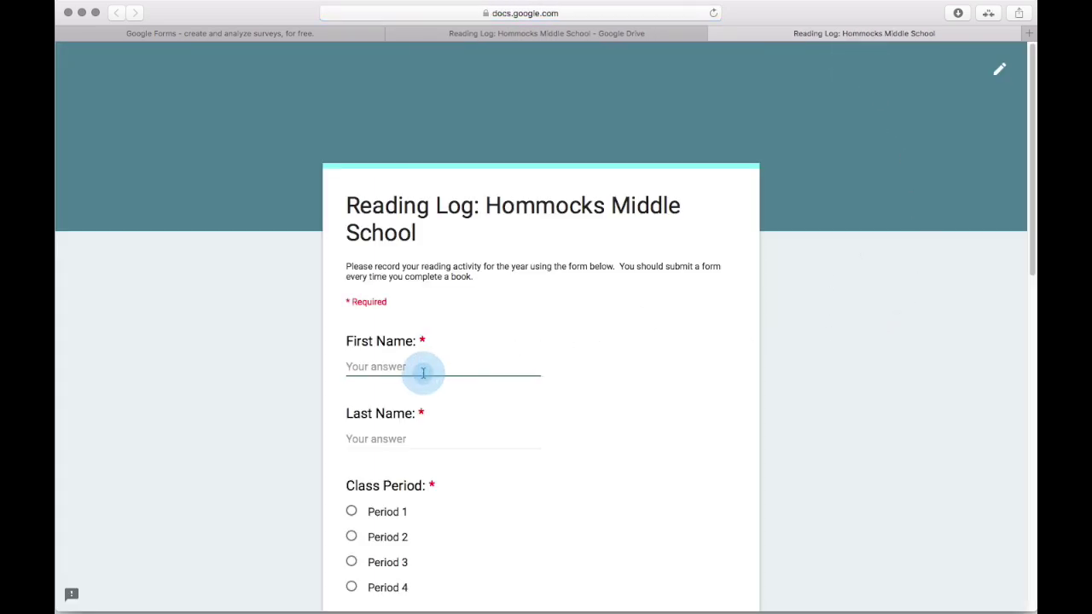
pyautogui.write('Mike')
pyautogui.press('Tab')
pyautogui.write('S')
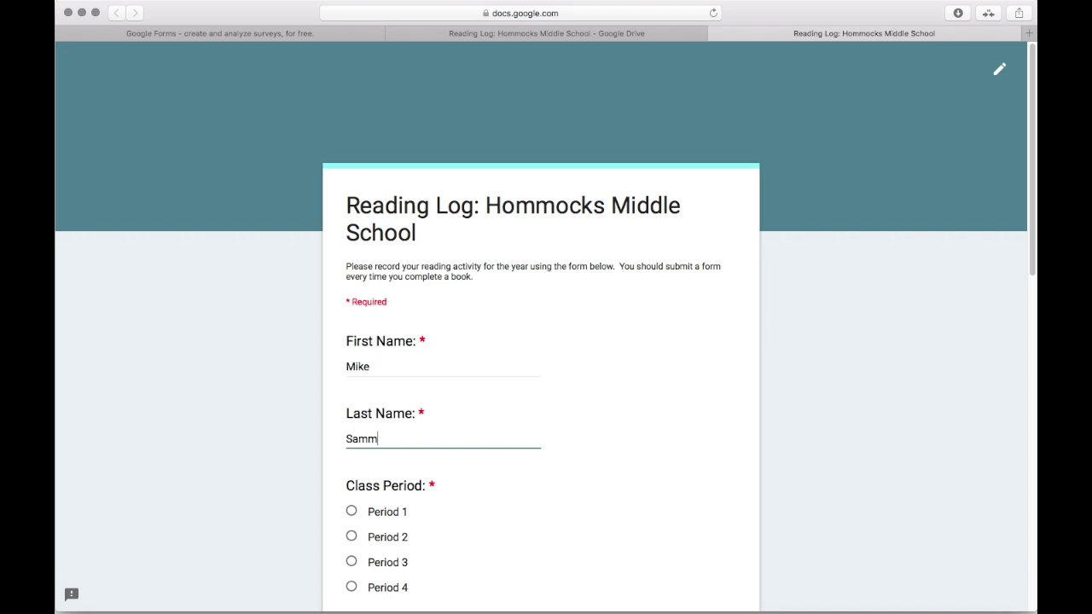
pyautogui.scroll(-3, 344, 365)
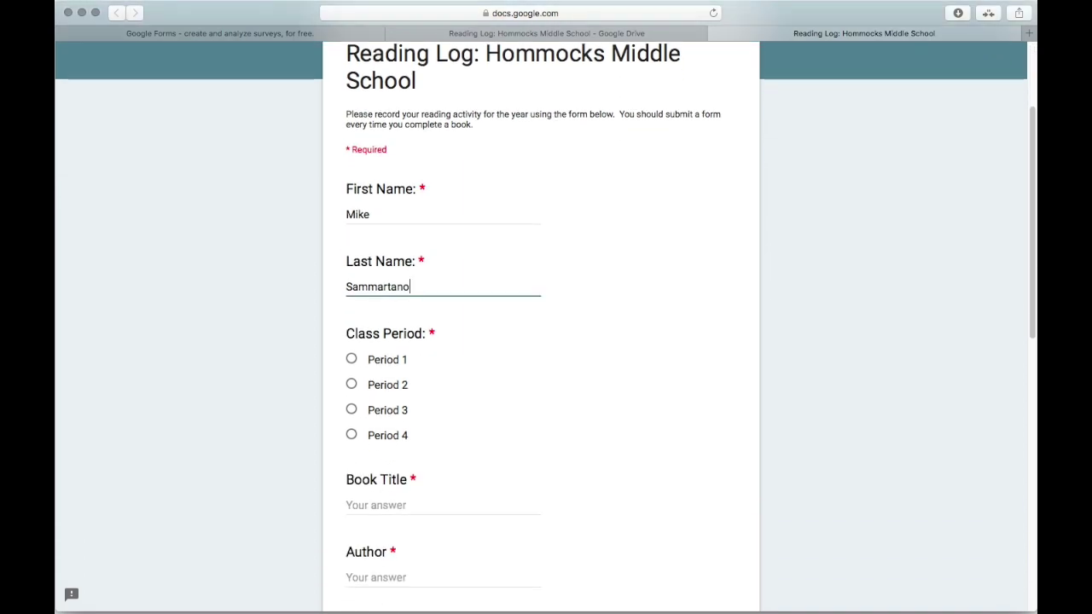
pyautogui.click(350, 362)
pyautogui.scroll(-3, 351, 365)
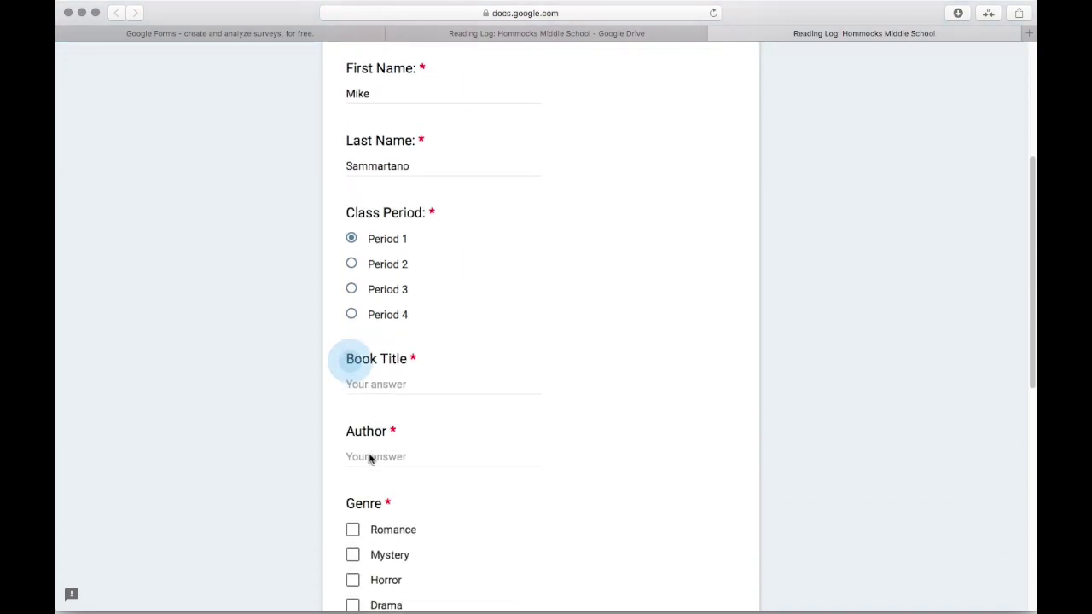
# - Enter the title 'An Inconvenient Truth' and its author, pick Nonfiction Biography, and rate it 3
pyautogui.click(393, 370)
pyautogui.write('An Inconvenient Truth')
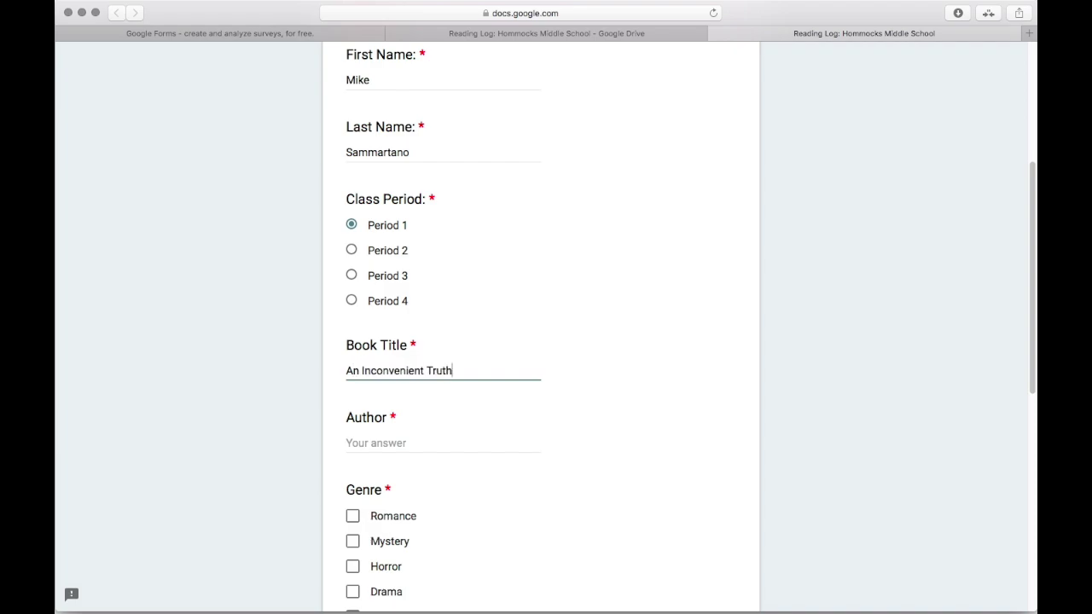
pyautogui.press('Tab')
pyautogui.write('A')
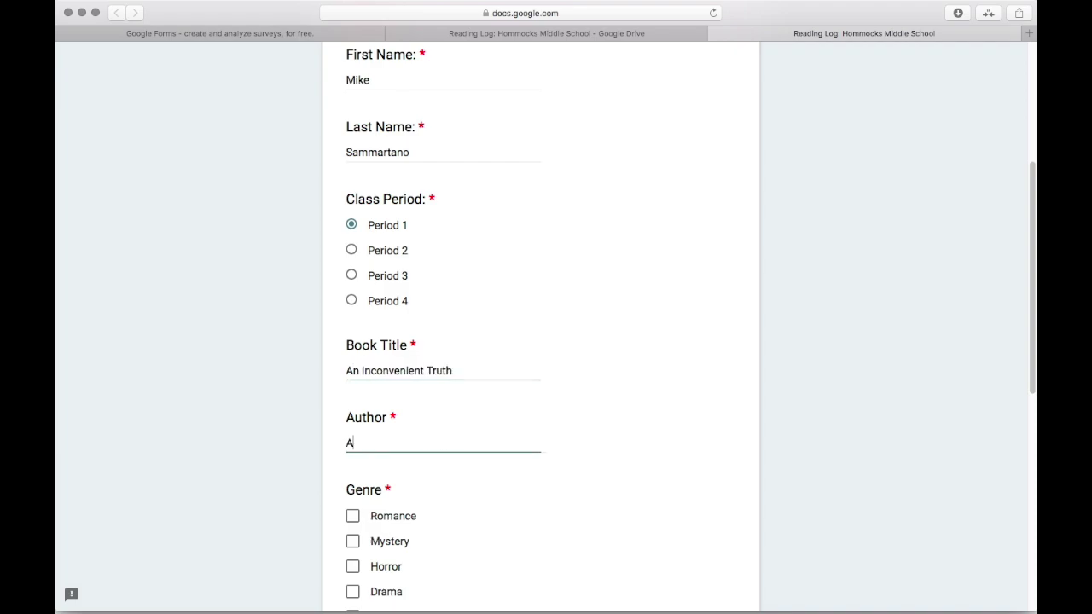
pyautogui.scroll(-4, 435, 370)
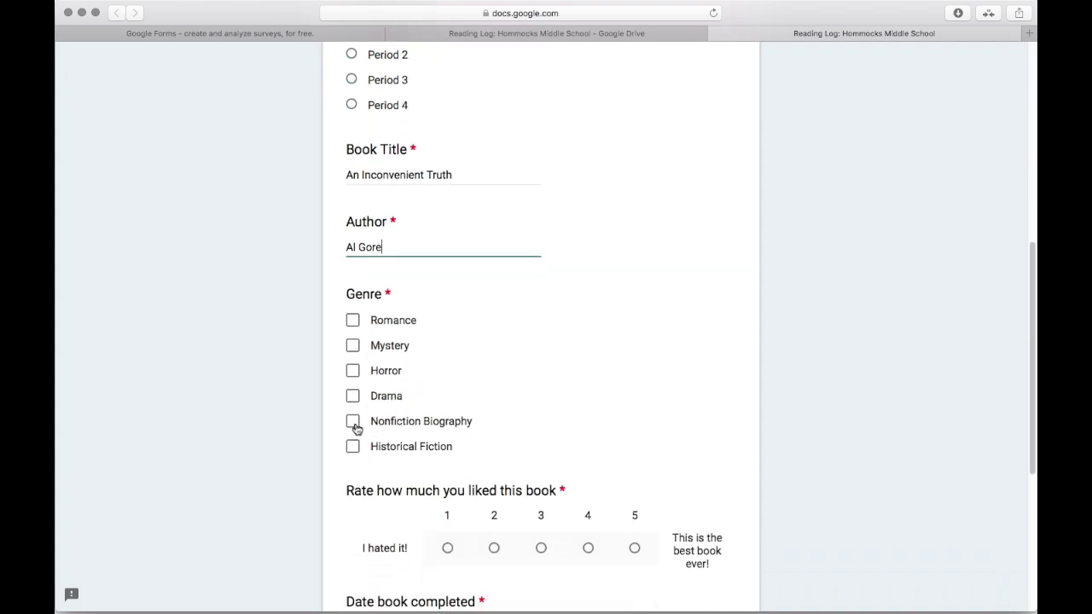
pyautogui.click(353, 423)
pyautogui.scroll(-4, 463, 427)
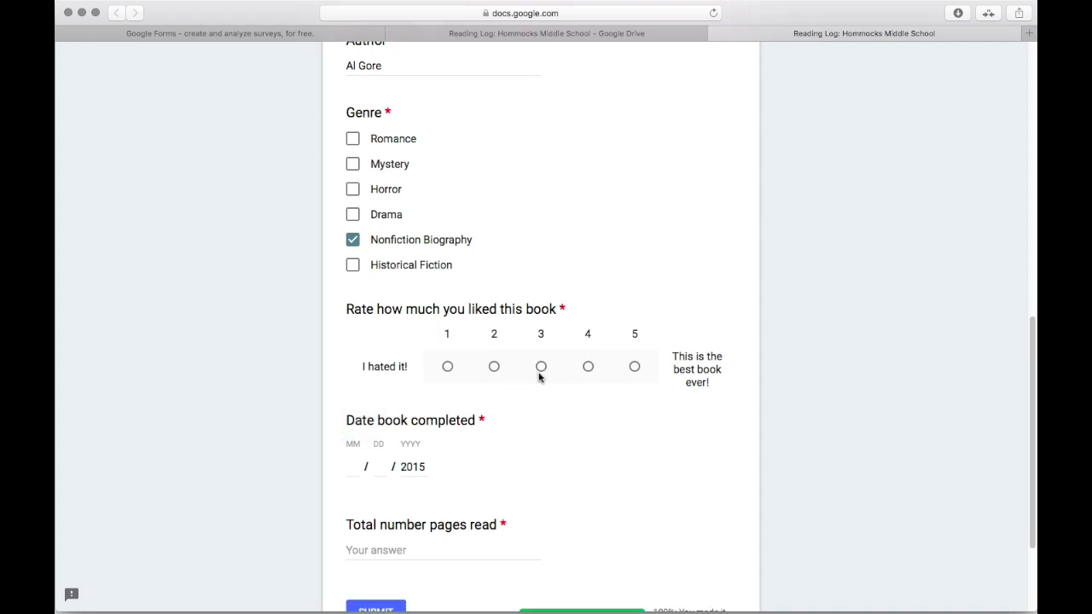
pyautogui.click(541, 371)
pyautogui.scroll(-2, 535, 410)
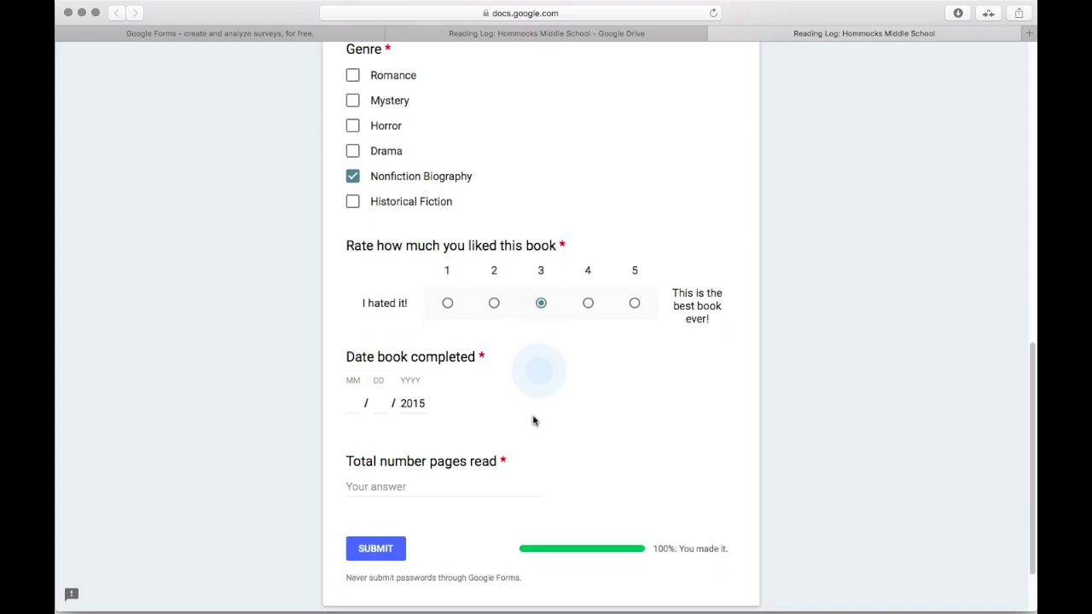
# - Enter completion date 12/10/2015 and 346 pages read, then submit the response
pyautogui.click(352, 401)
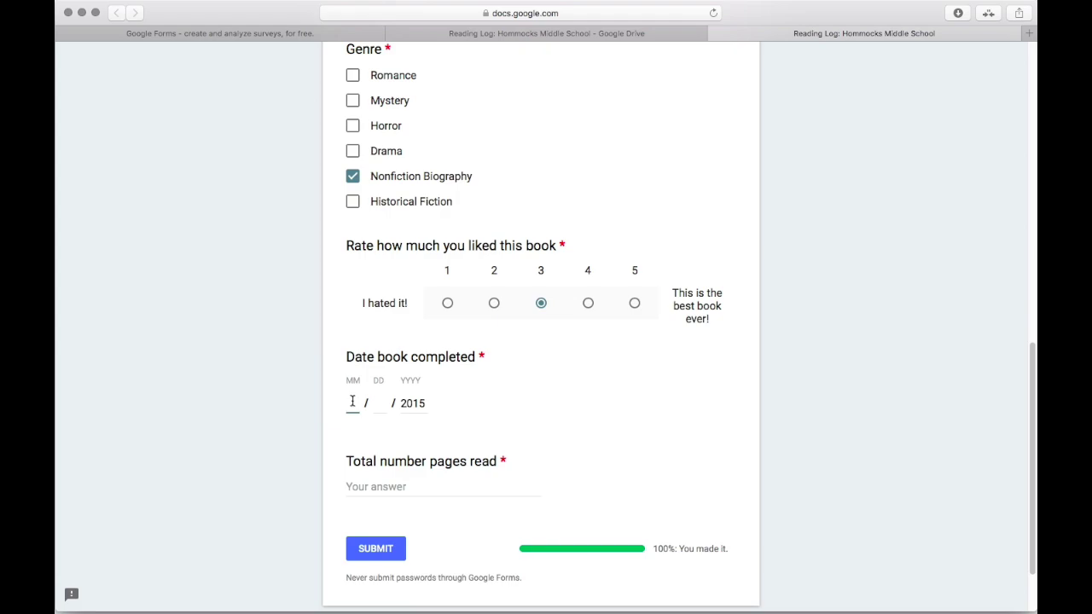
pyautogui.click(383, 404)
pyautogui.write('10')
pyautogui.scroll(-1, 435, 418)
pyautogui.click(419, 442)
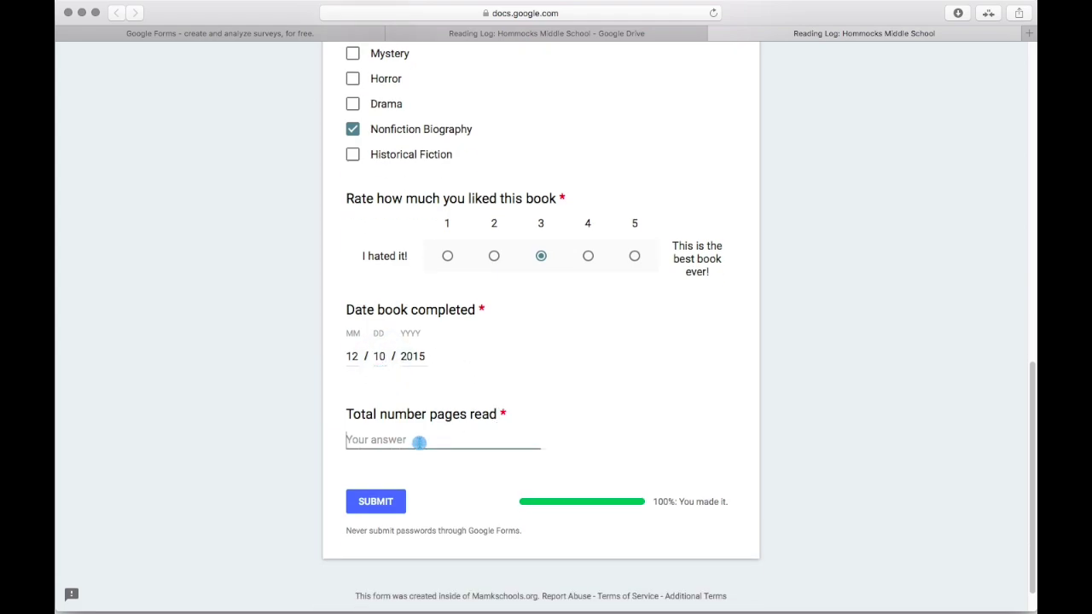
pyautogui.write('346')
pyautogui.click(387, 503)
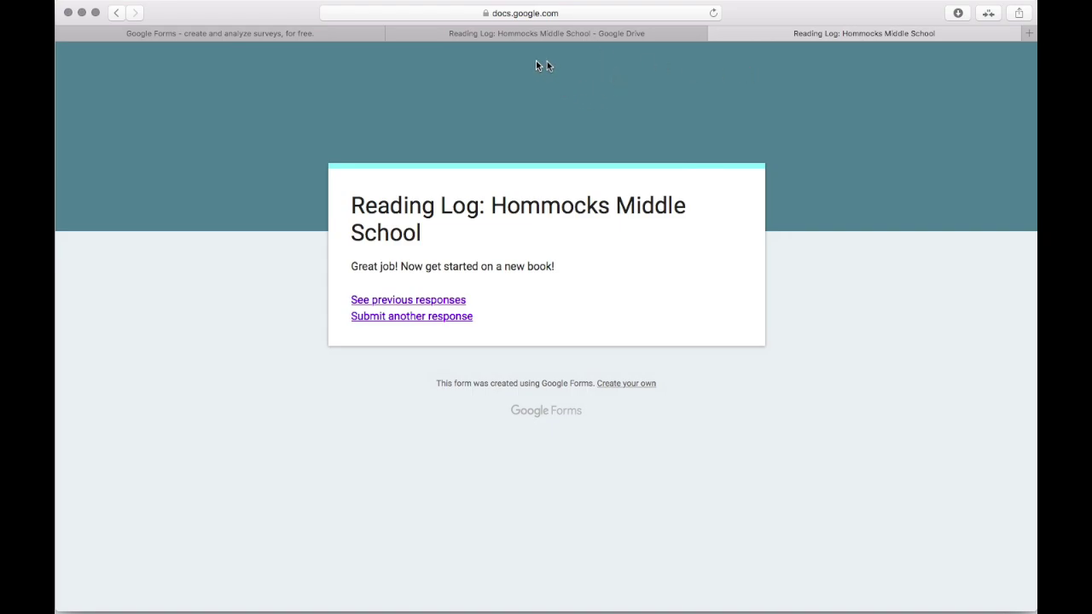
# - Return to the Forms home page and reopen the Reading Log: Hommocks Middle School form
pyautogui.click(295, 38)
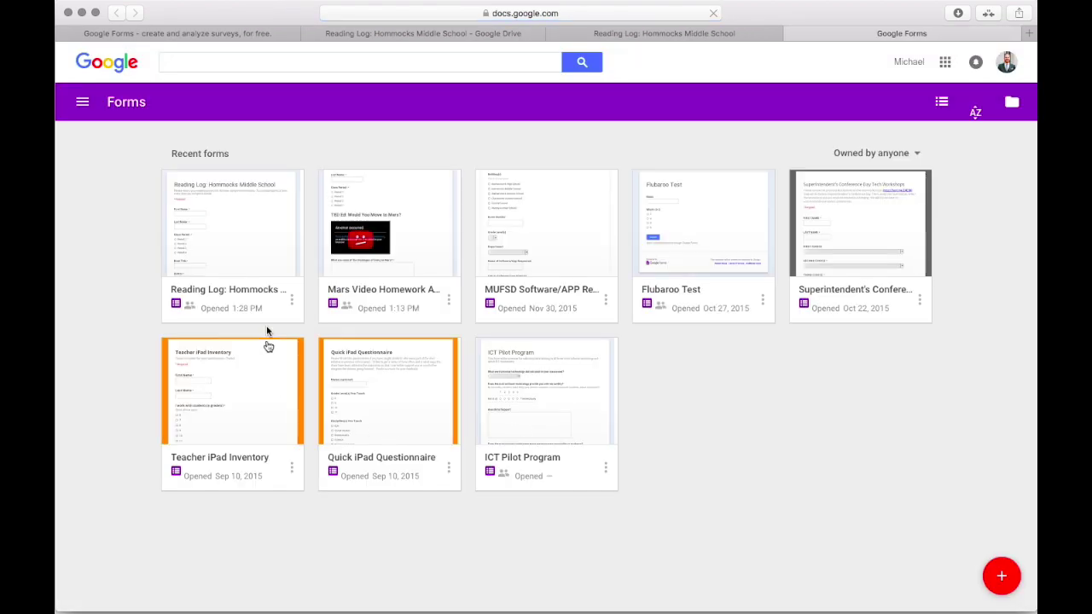
pyautogui.click(249, 245)
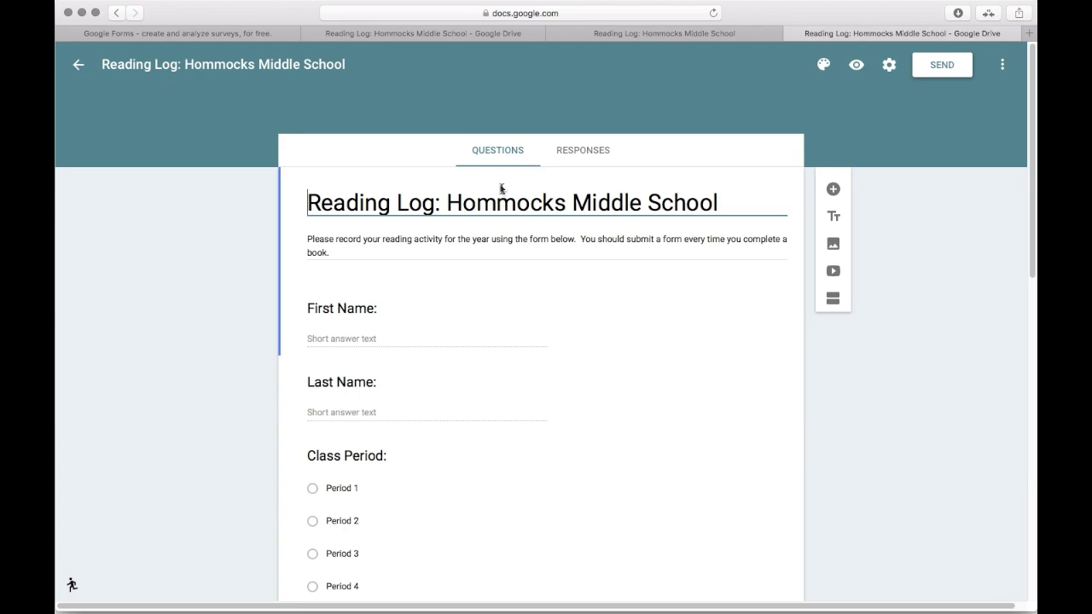
# - Review the 1-response summary: Period 1 at 100%, book title 'An Inconvenient Truth'
pyautogui.click(589, 158)
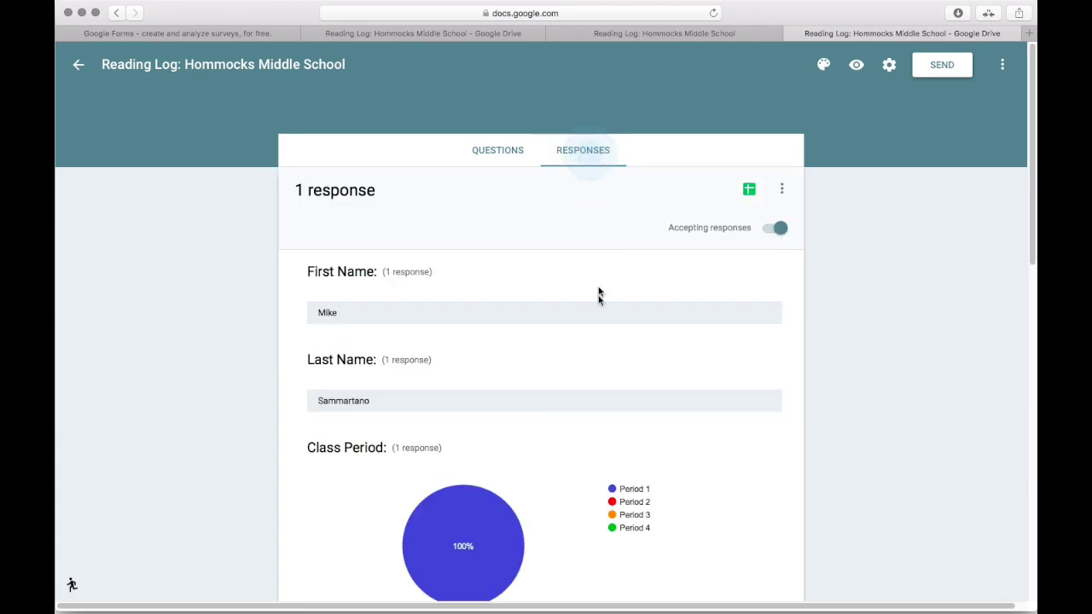
pyautogui.scroll(-1, 598, 320)
pyautogui.scroll(-4, 598, 324)
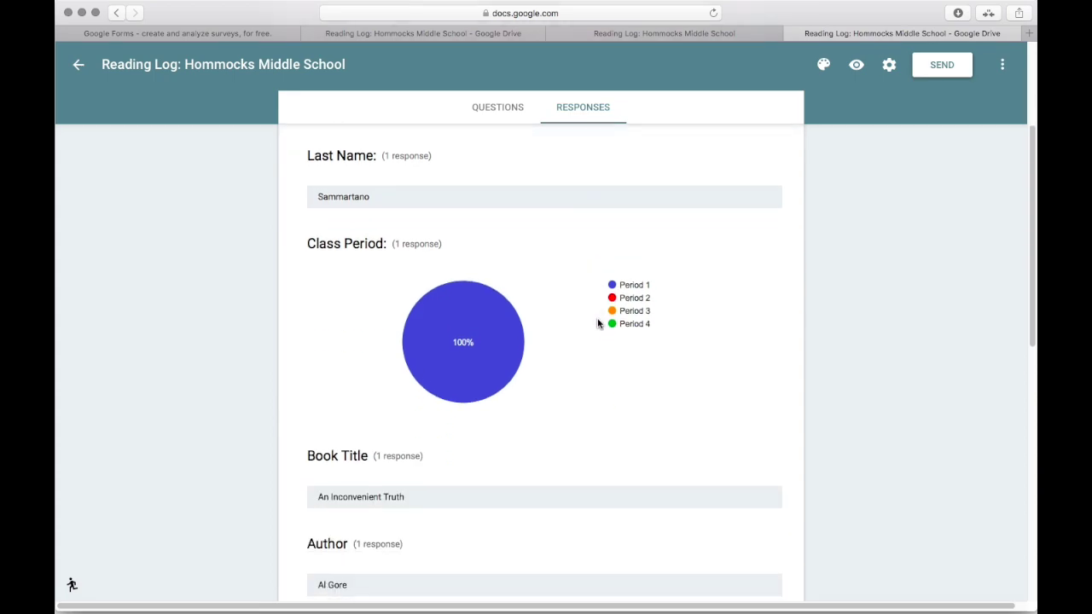
pyautogui.scroll(4, 597, 323)
pyautogui.scroll(-1, 598, 323)
pyautogui.scroll(-1, 598, 323)
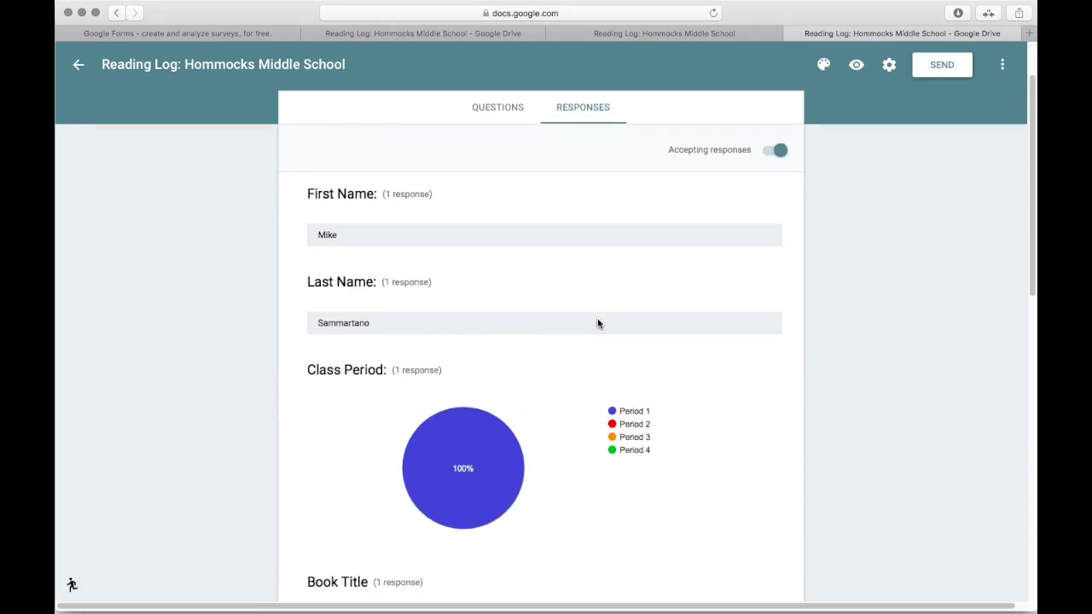
pyautogui.scroll(-1, 597, 323)
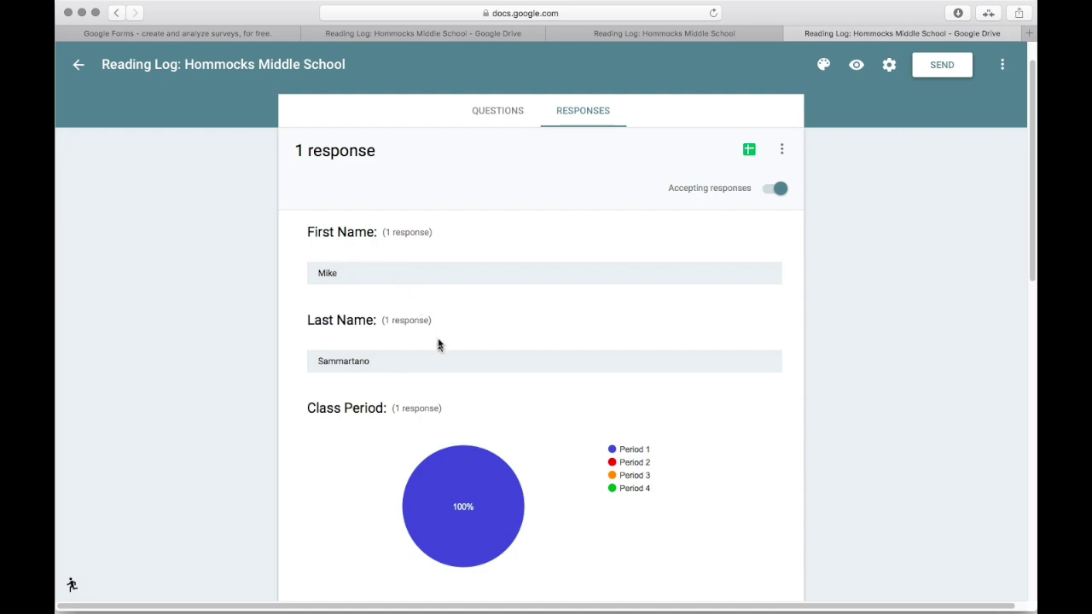
pyautogui.scroll(-5, 427, 371)
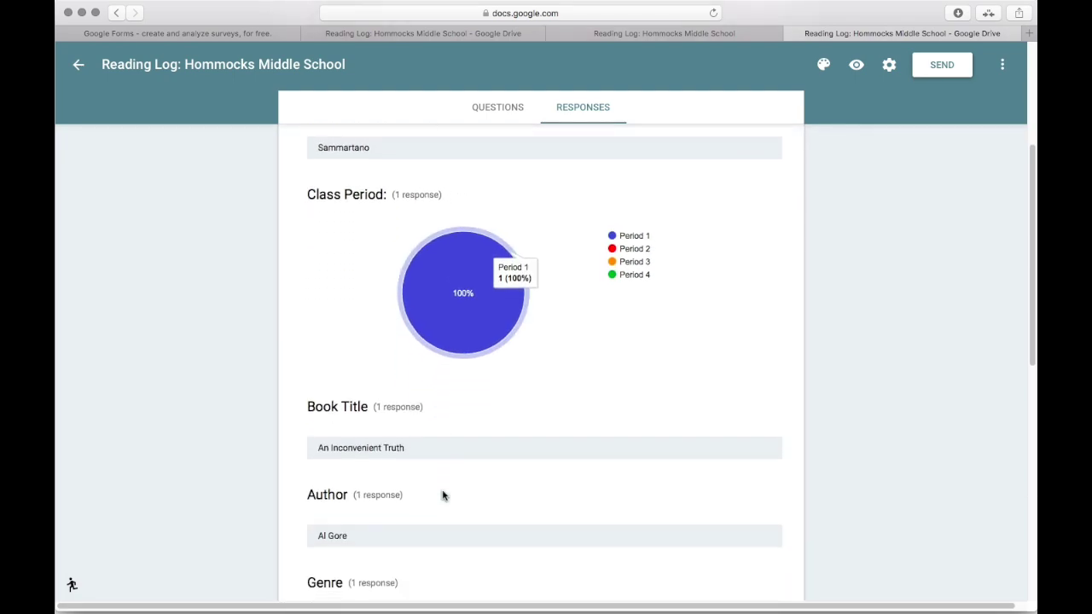
pyautogui.scroll(-14, 446, 491)
pyautogui.scroll(13, 452, 472)
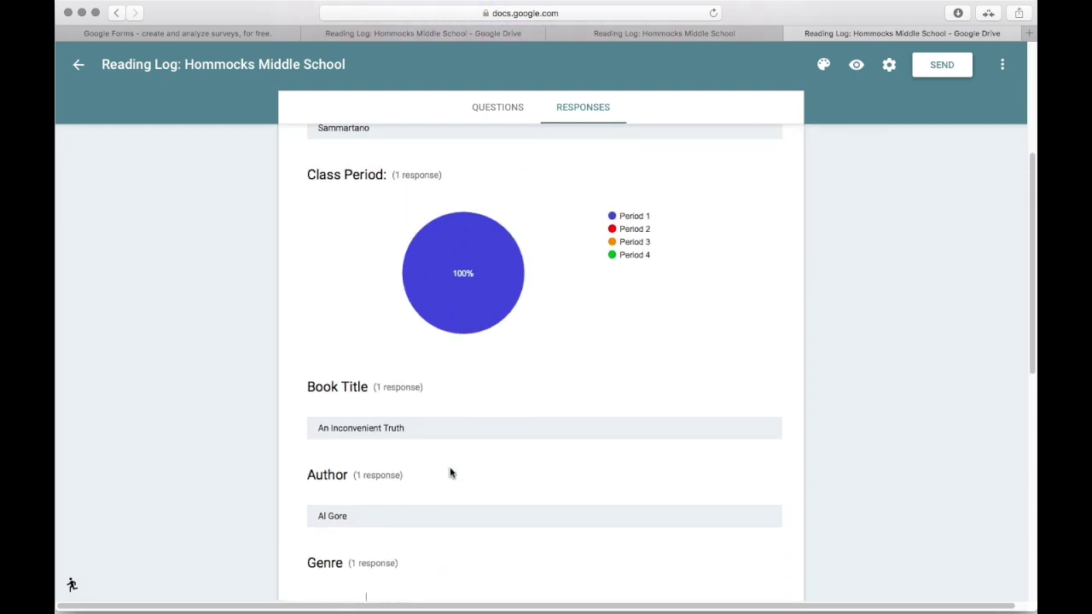
pyautogui.scroll(3, 451, 474)
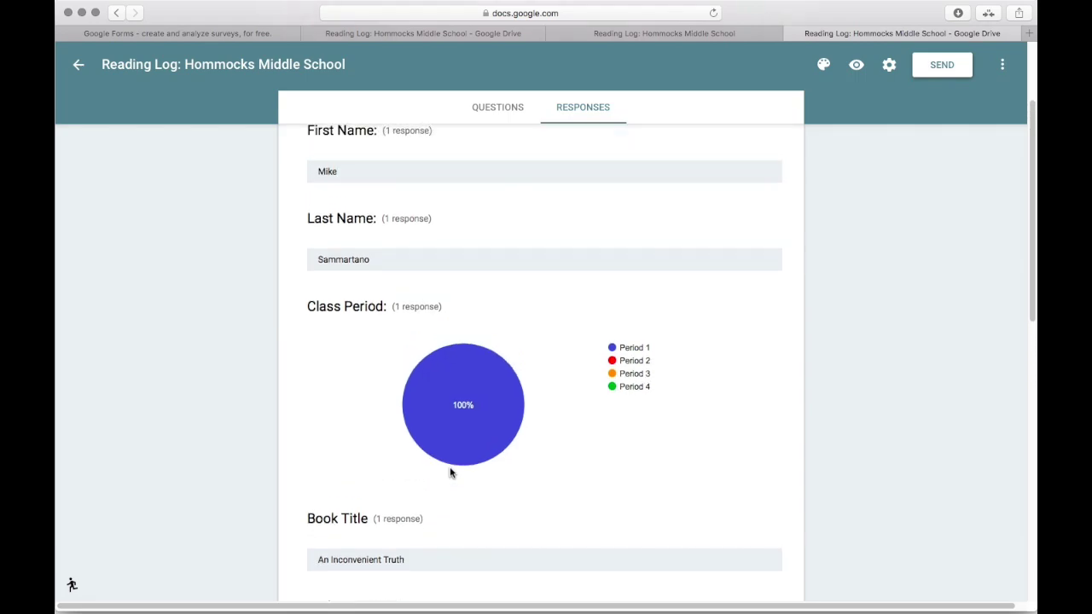
pyautogui.scroll(3, 452, 474)
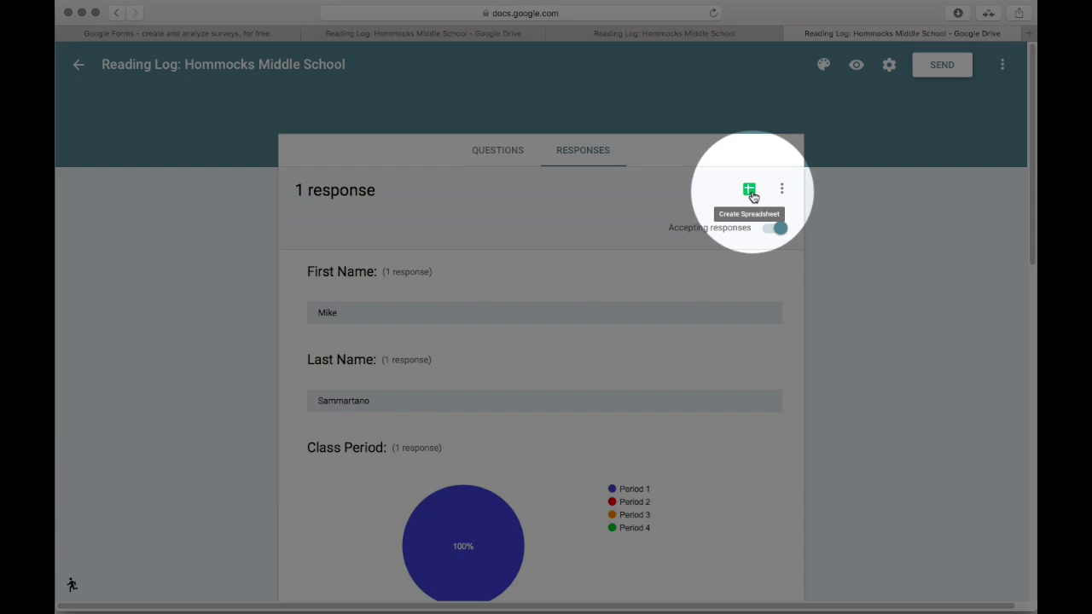
# - Link responses to a new spreadsheet 'Reading Log: Hommocks Middle School (Responses)' and open it
pyautogui.click(750, 191)
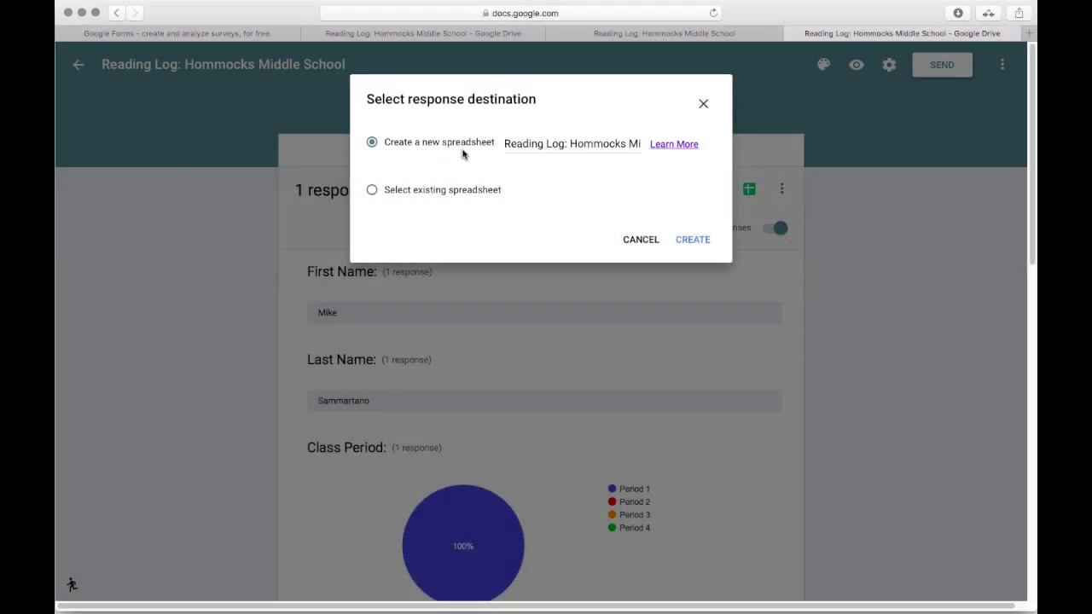
pyautogui.click(586, 145)
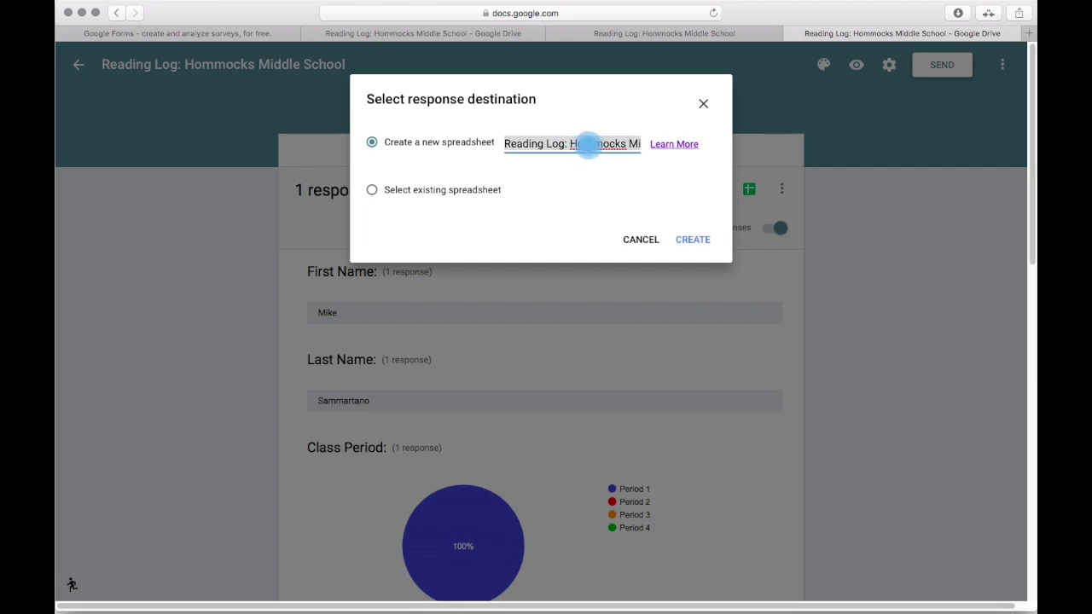
pyautogui.click(693, 242)
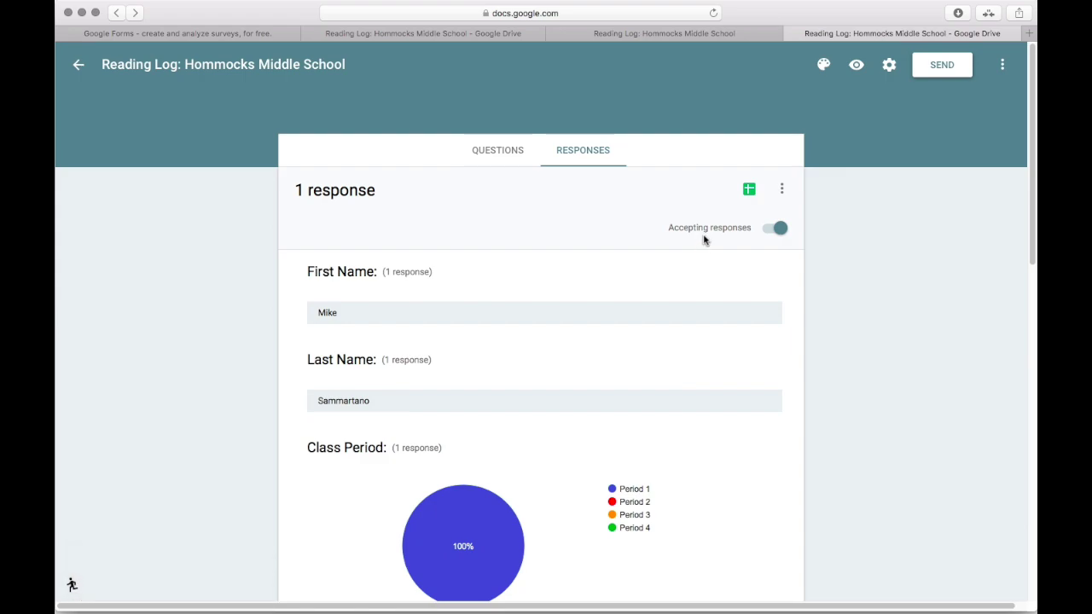
pyautogui.click(750, 189)
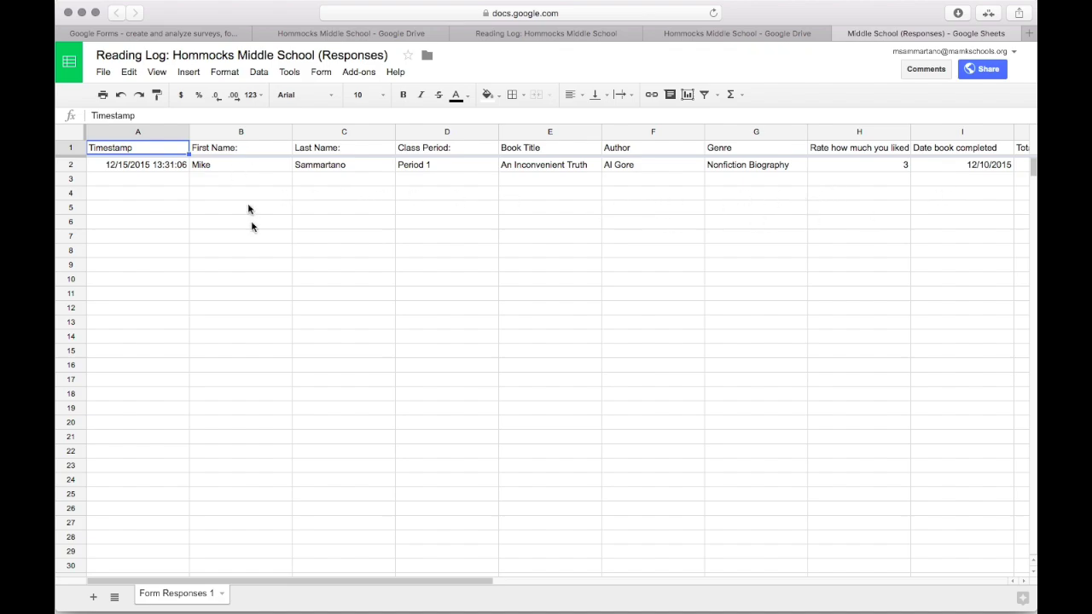
# - Bring up the First Name column (B) options in the sheet, then dismiss them
pyautogui.rightClick(285, 137)
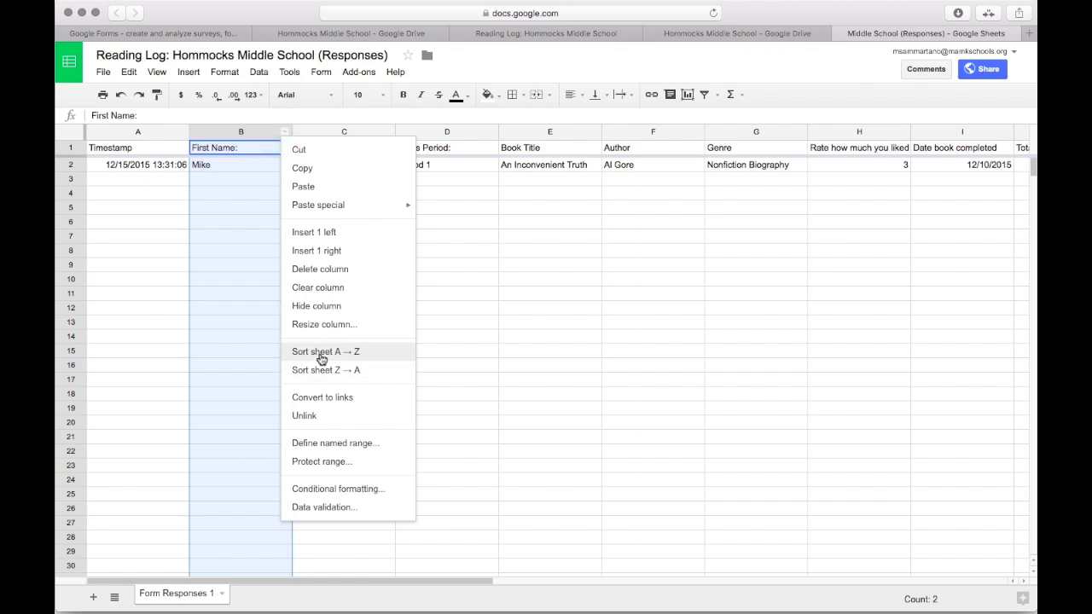
pyautogui.click(253, 338)
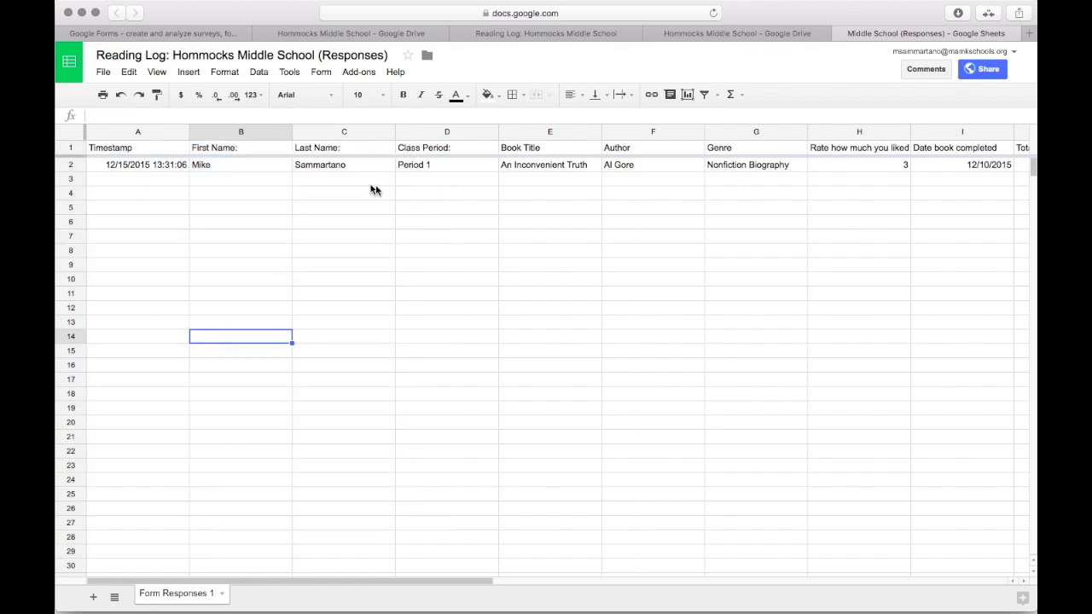